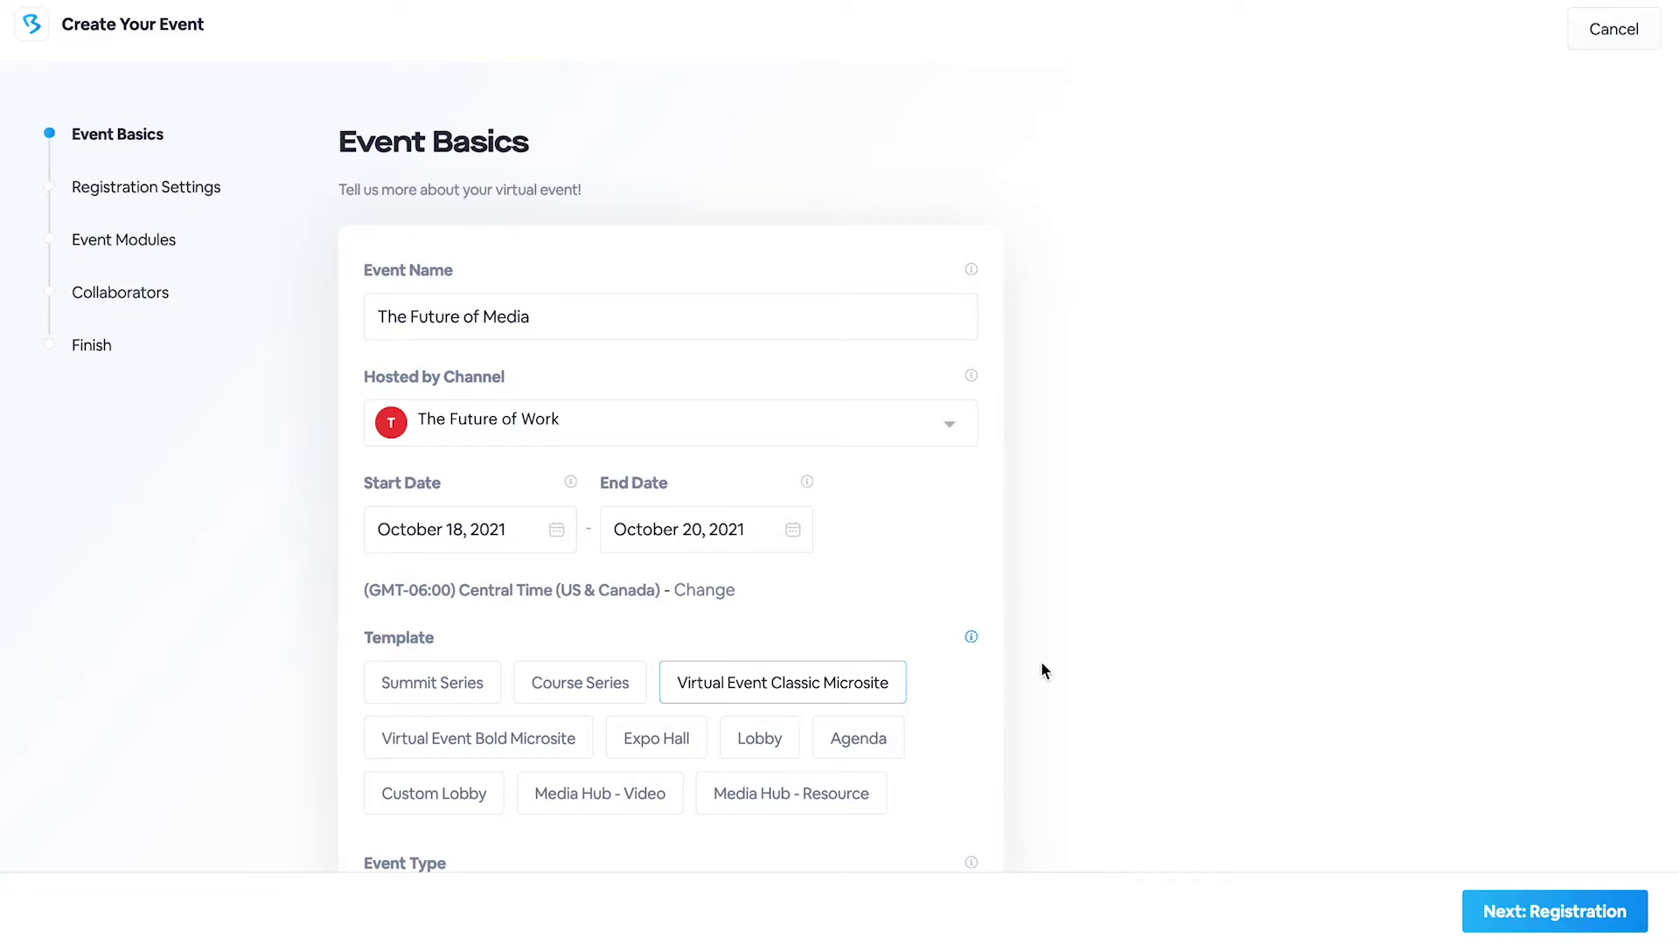
- Preview the Expo Hall, Lobby and Agenda templates, then settle on Virtual Event Classic Microsite
{"action": "scroll", "coordinate": [1063, 668], "scroll_direction": "down", "scroll_amount": 2}
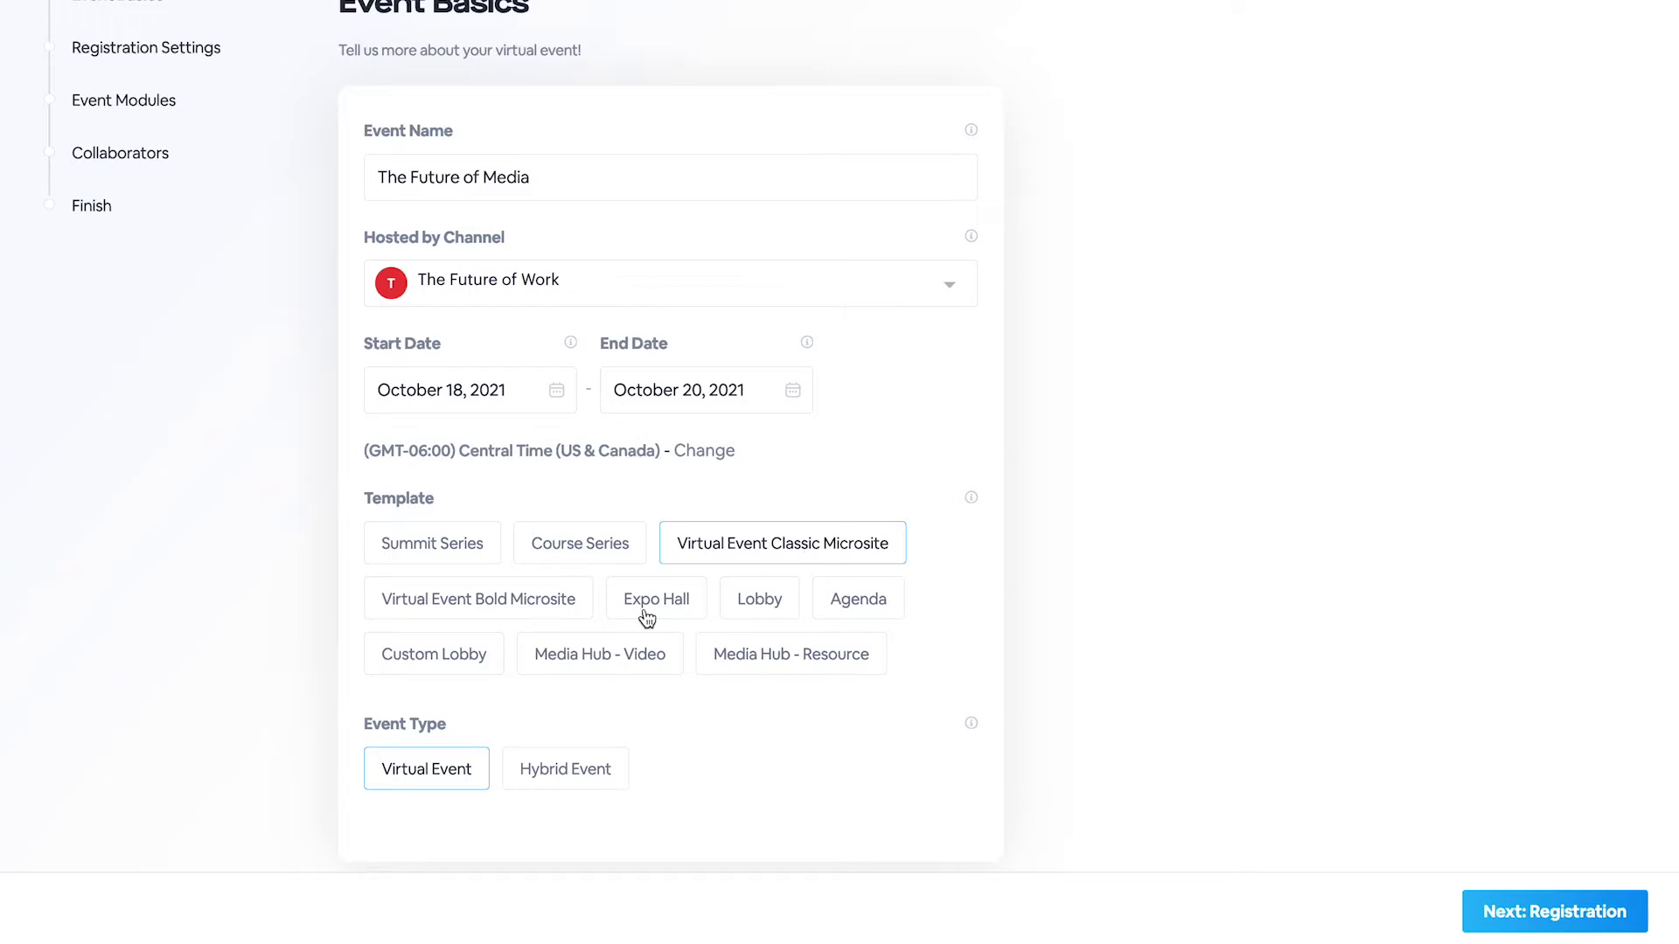
{"action": "left_click", "coordinate": [778, 548]}
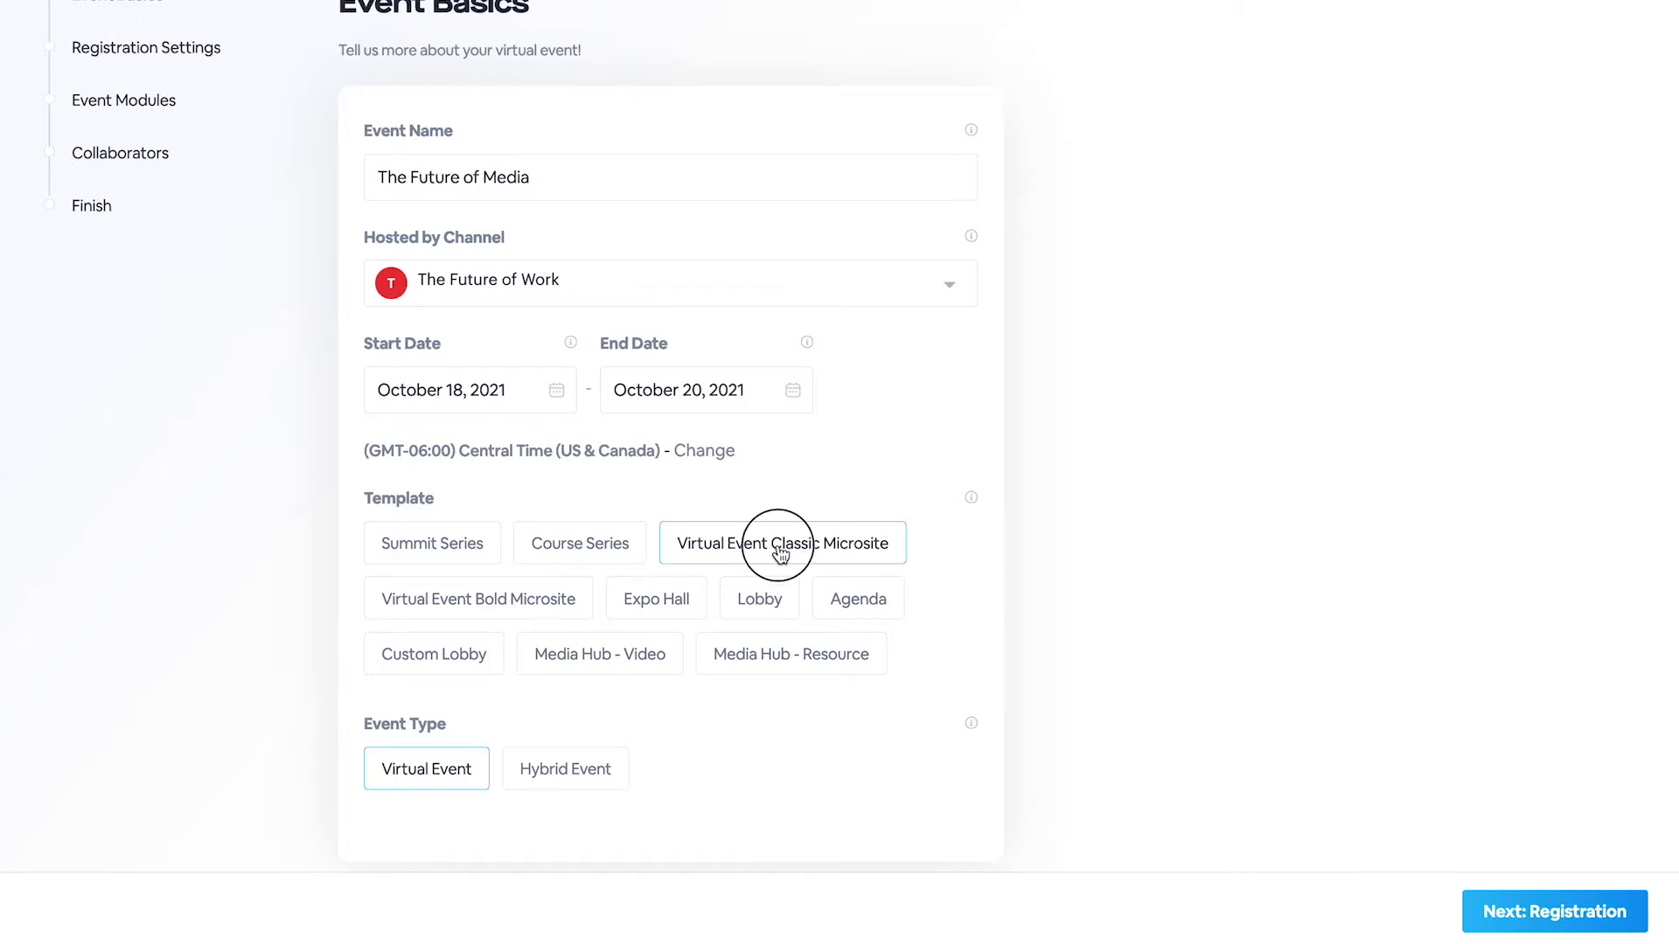
{"action": "left_click", "coordinate": [685, 601]}
{"action": "left_click", "coordinate": [776, 615]}
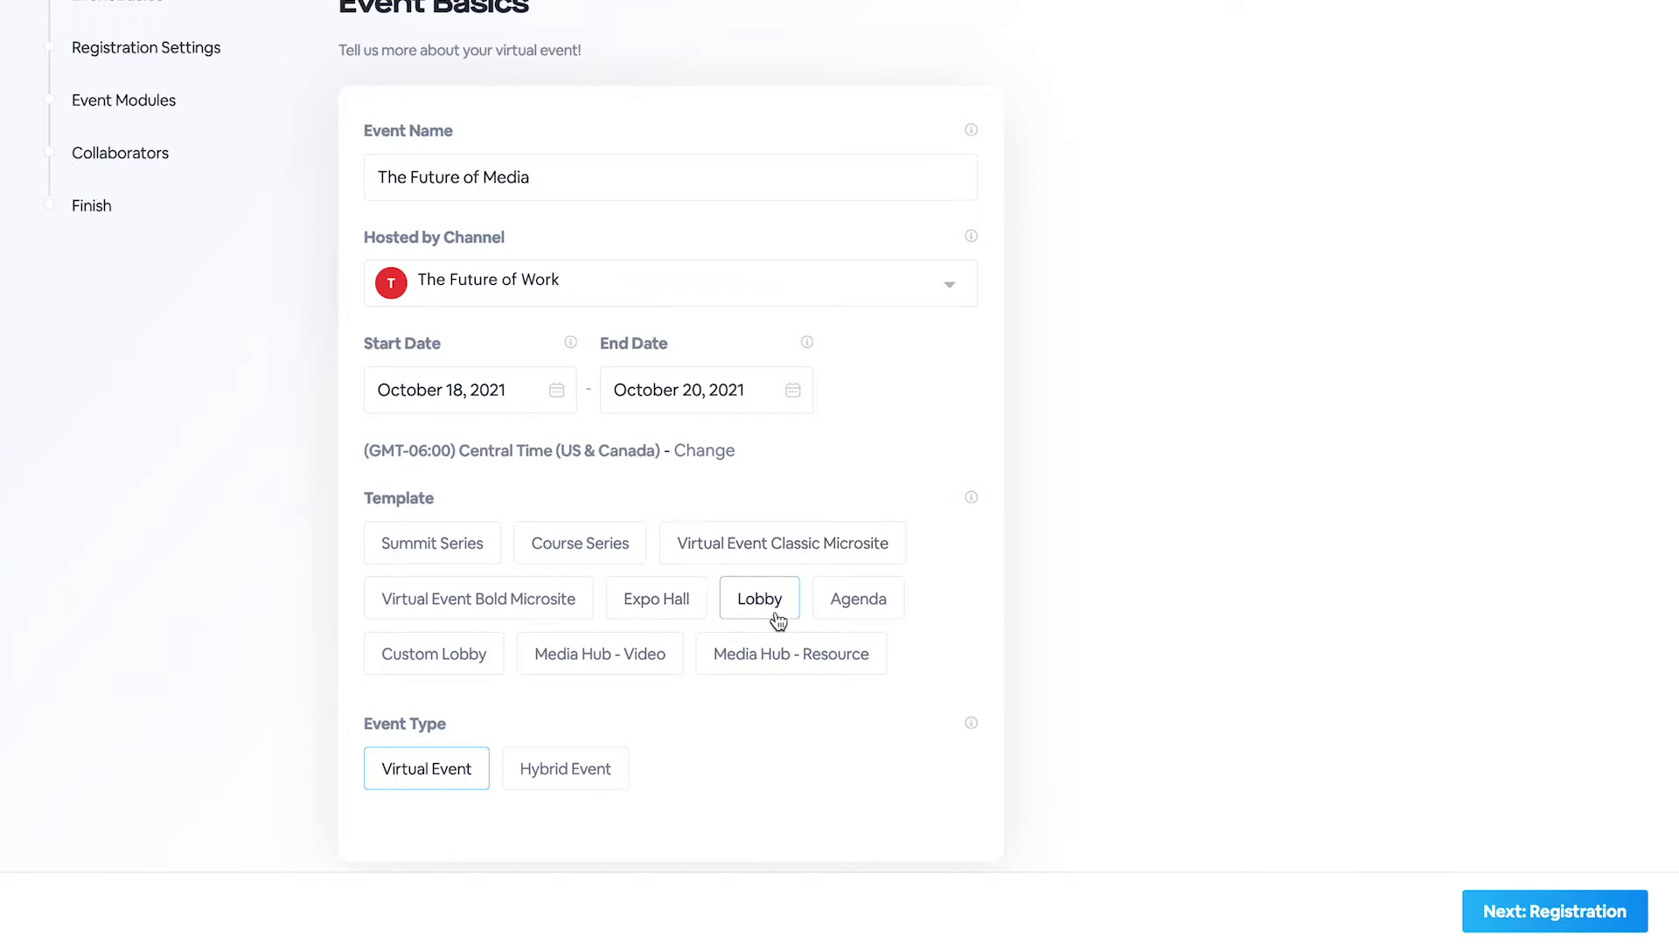
{"action": "left_click", "coordinate": [872, 612]}
{"action": "left_click", "coordinate": [831, 540]}
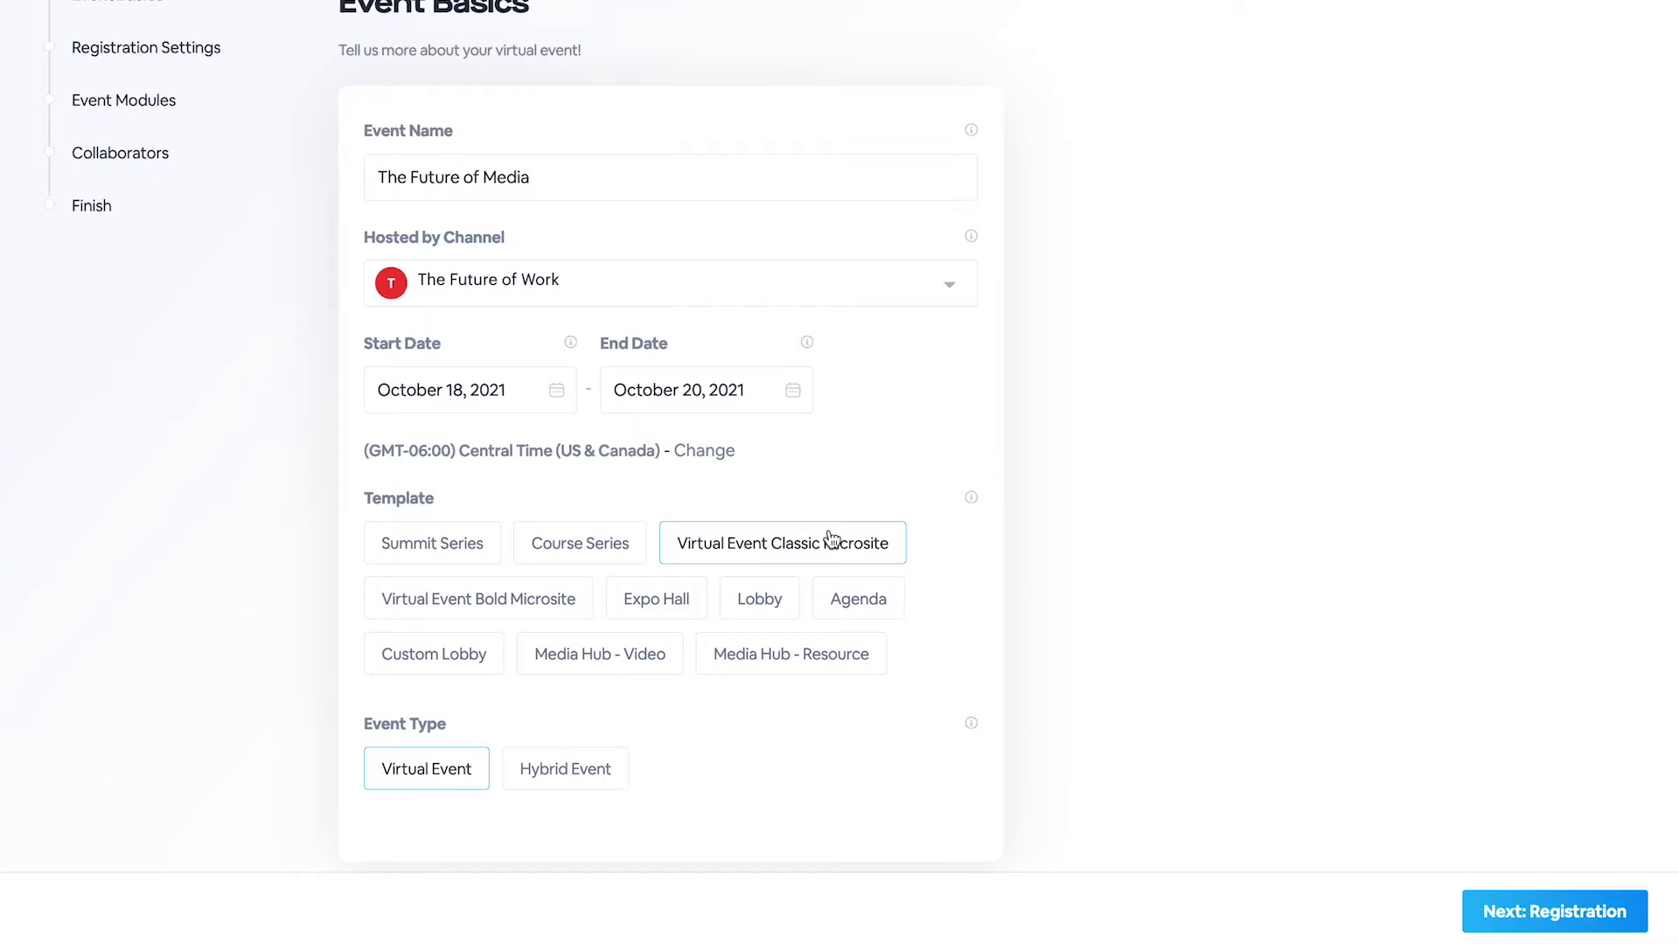
- Open the Basics setup page for The Future of Work event
{"action": "scroll", "coordinate": [831, 540], "scroll_direction": "up", "scroll_amount": 1}
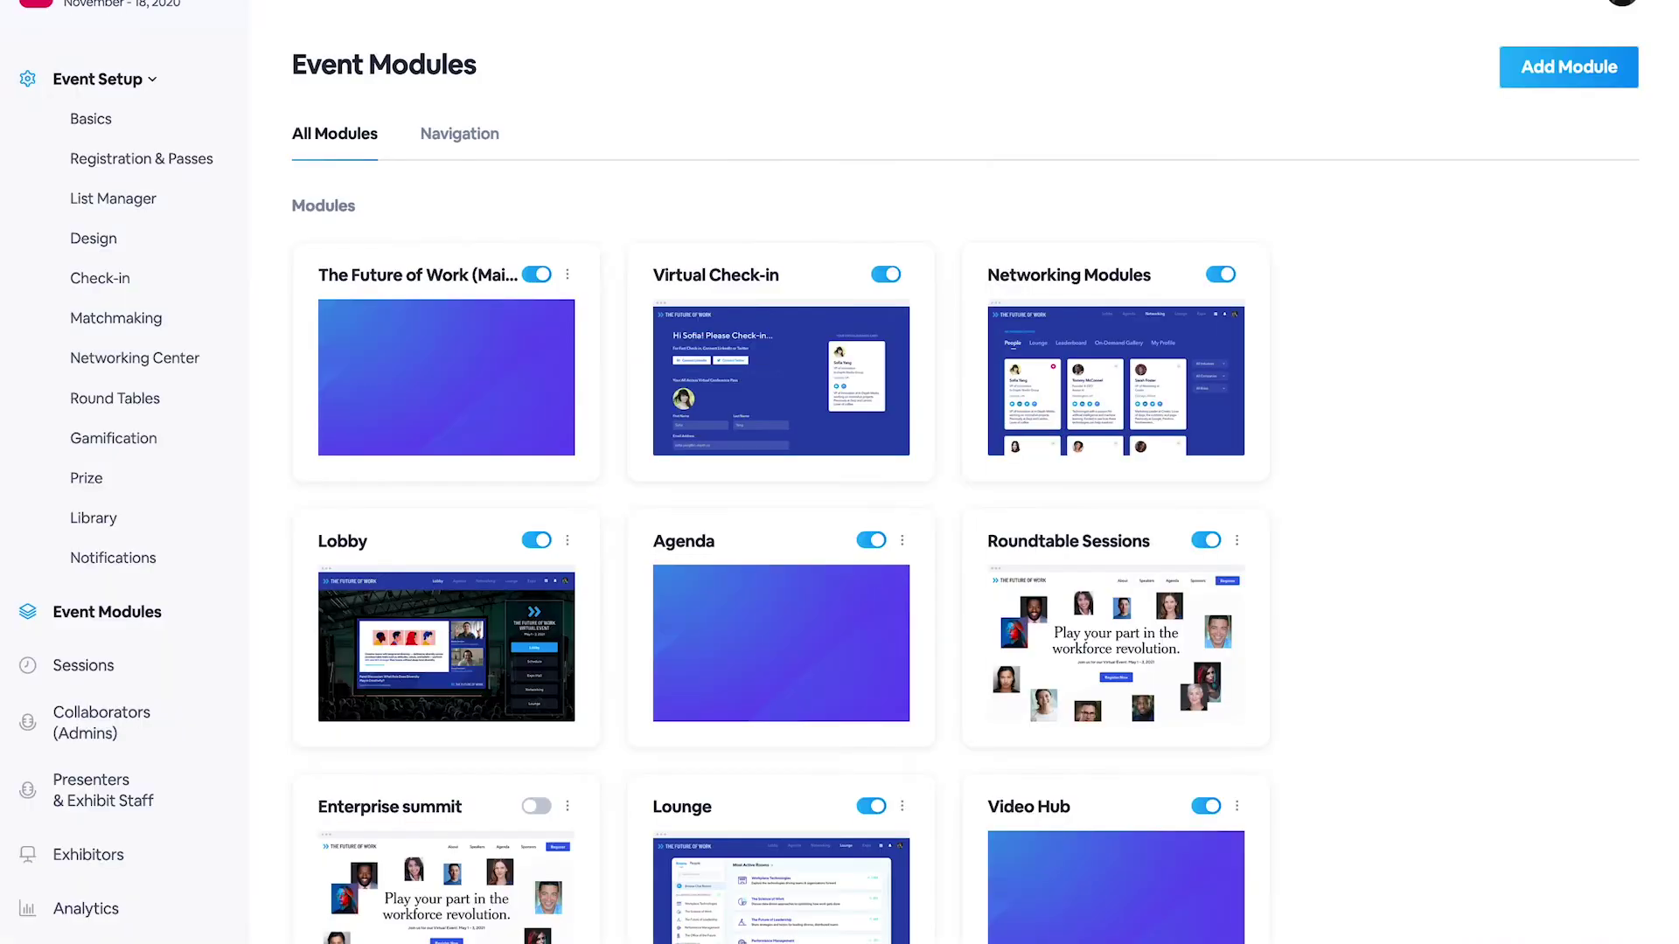
{"action": "left_click", "coordinate": [97, 122]}
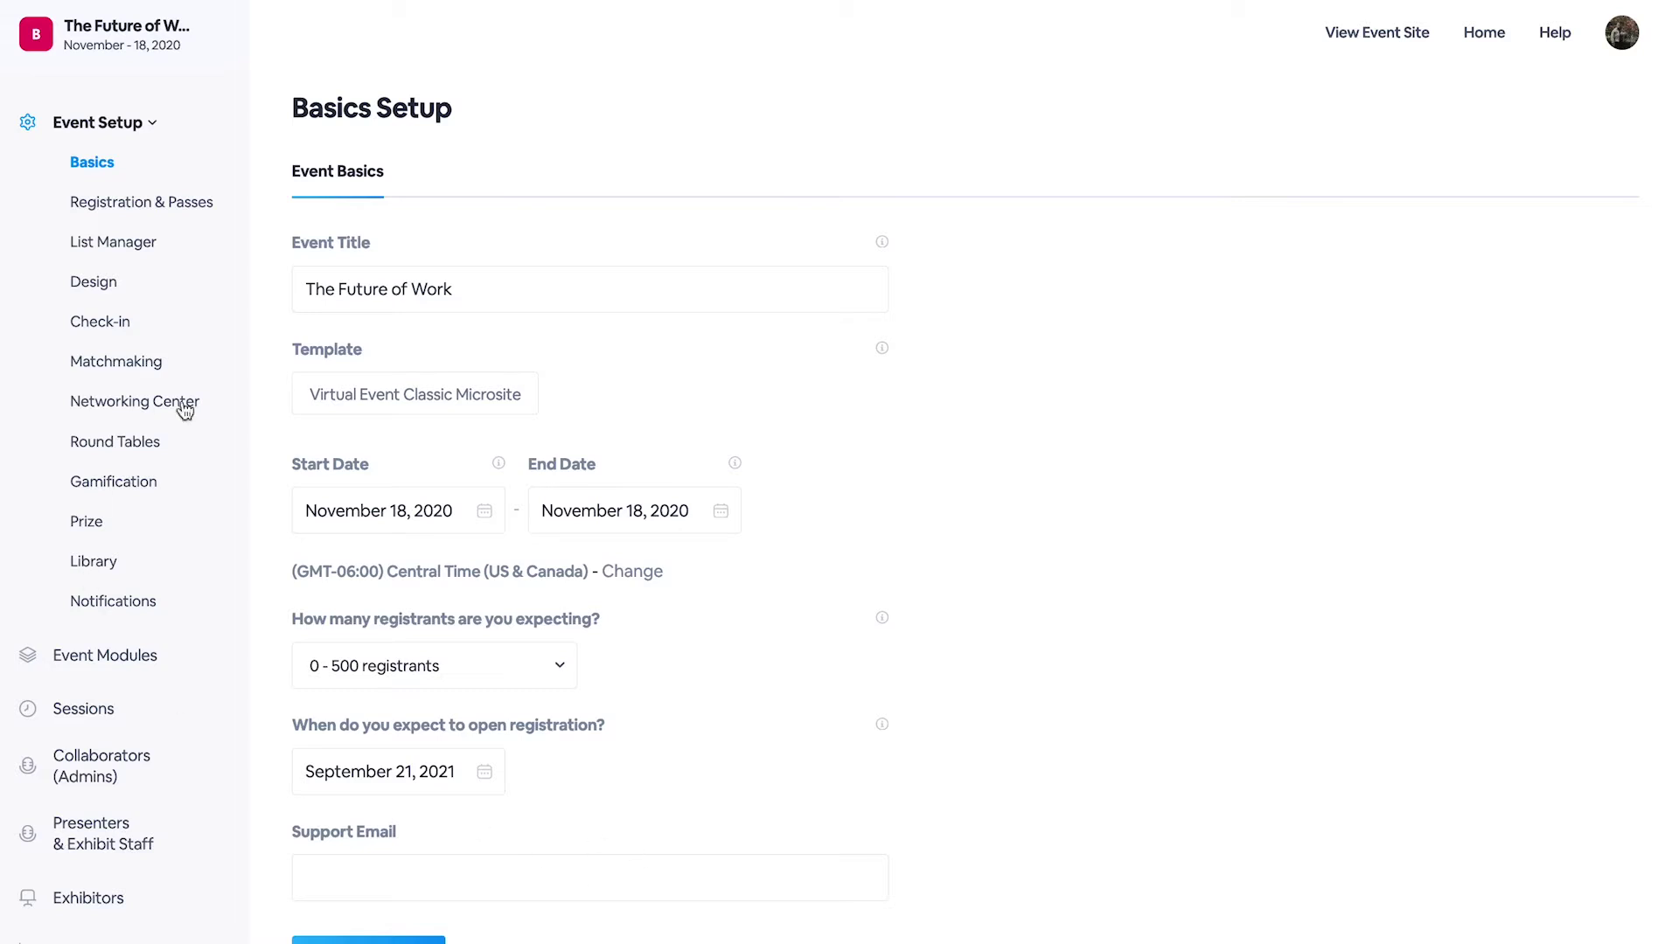
- Edit the General Pass and review its $25.00, unlimited, never-expiring details
{"action": "left_click", "coordinate": [174, 205]}
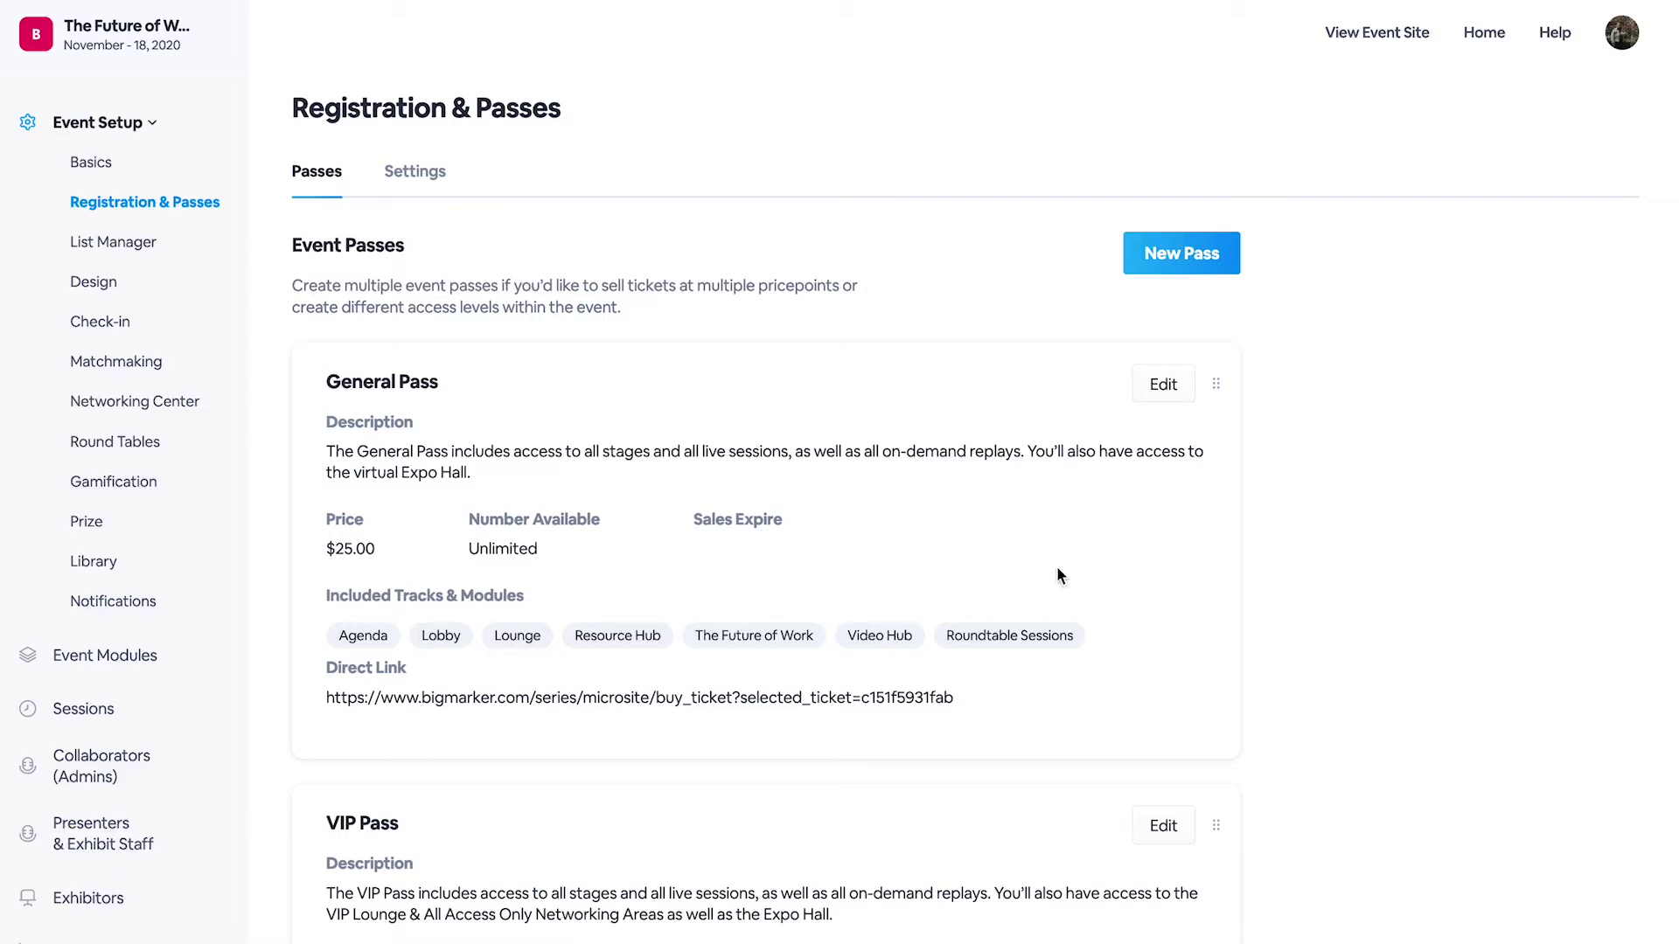
{"action": "scroll", "coordinate": [1057, 565], "scroll_direction": "down", "scroll_amount": 2}
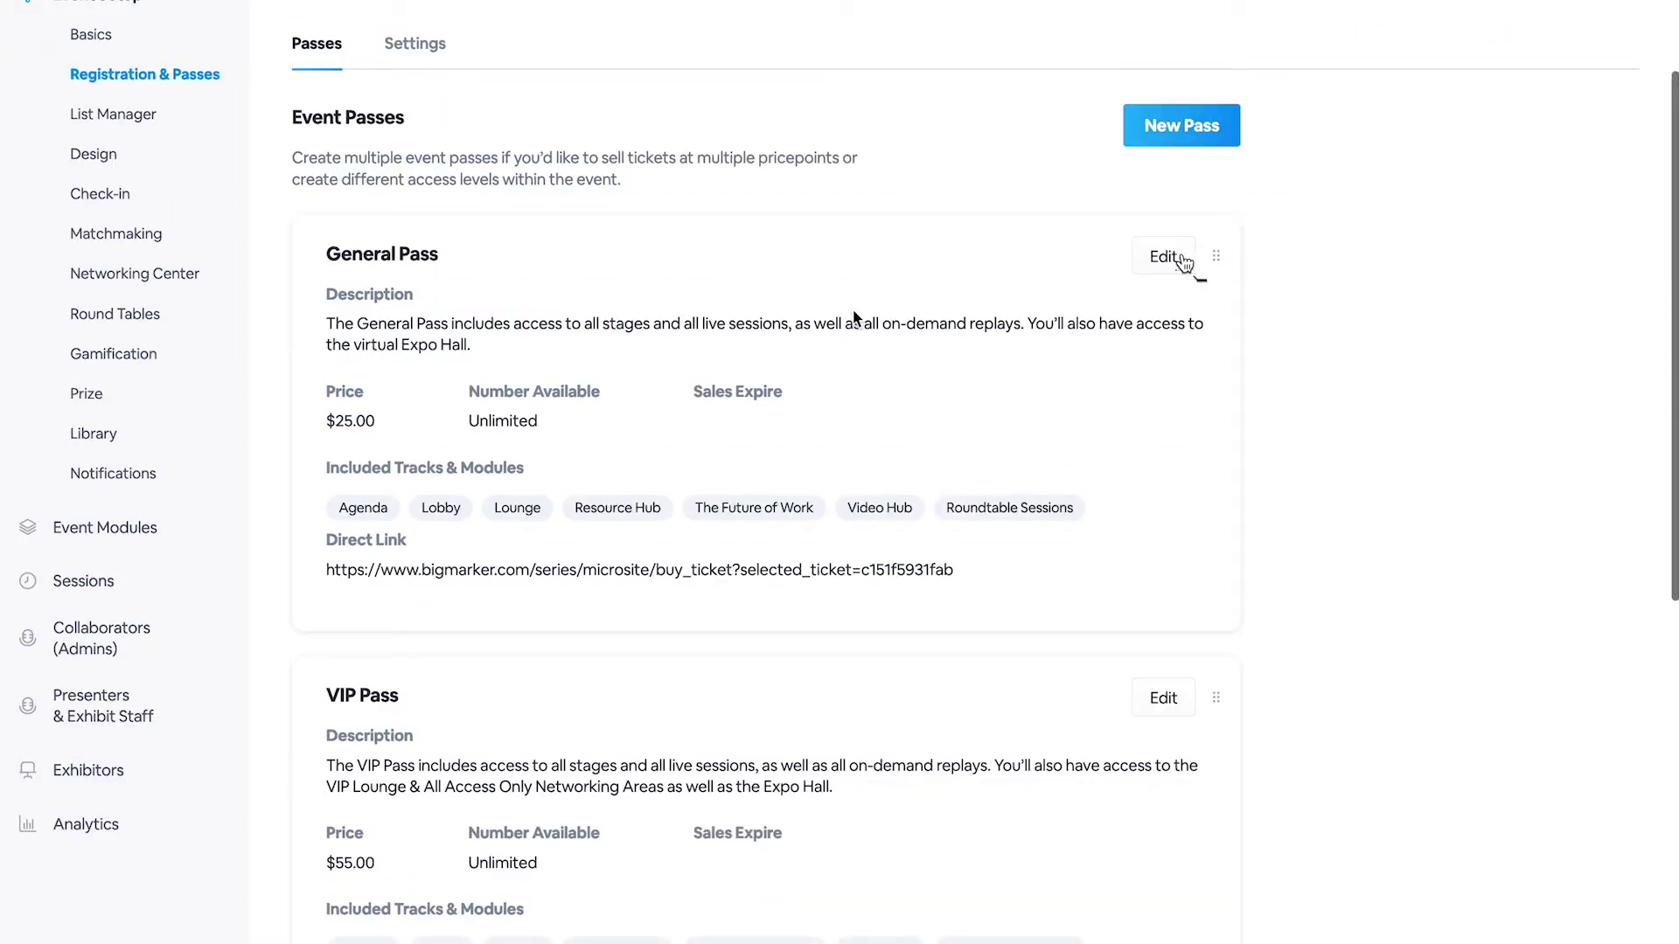
{"action": "left_click", "coordinate": [1173, 259]}
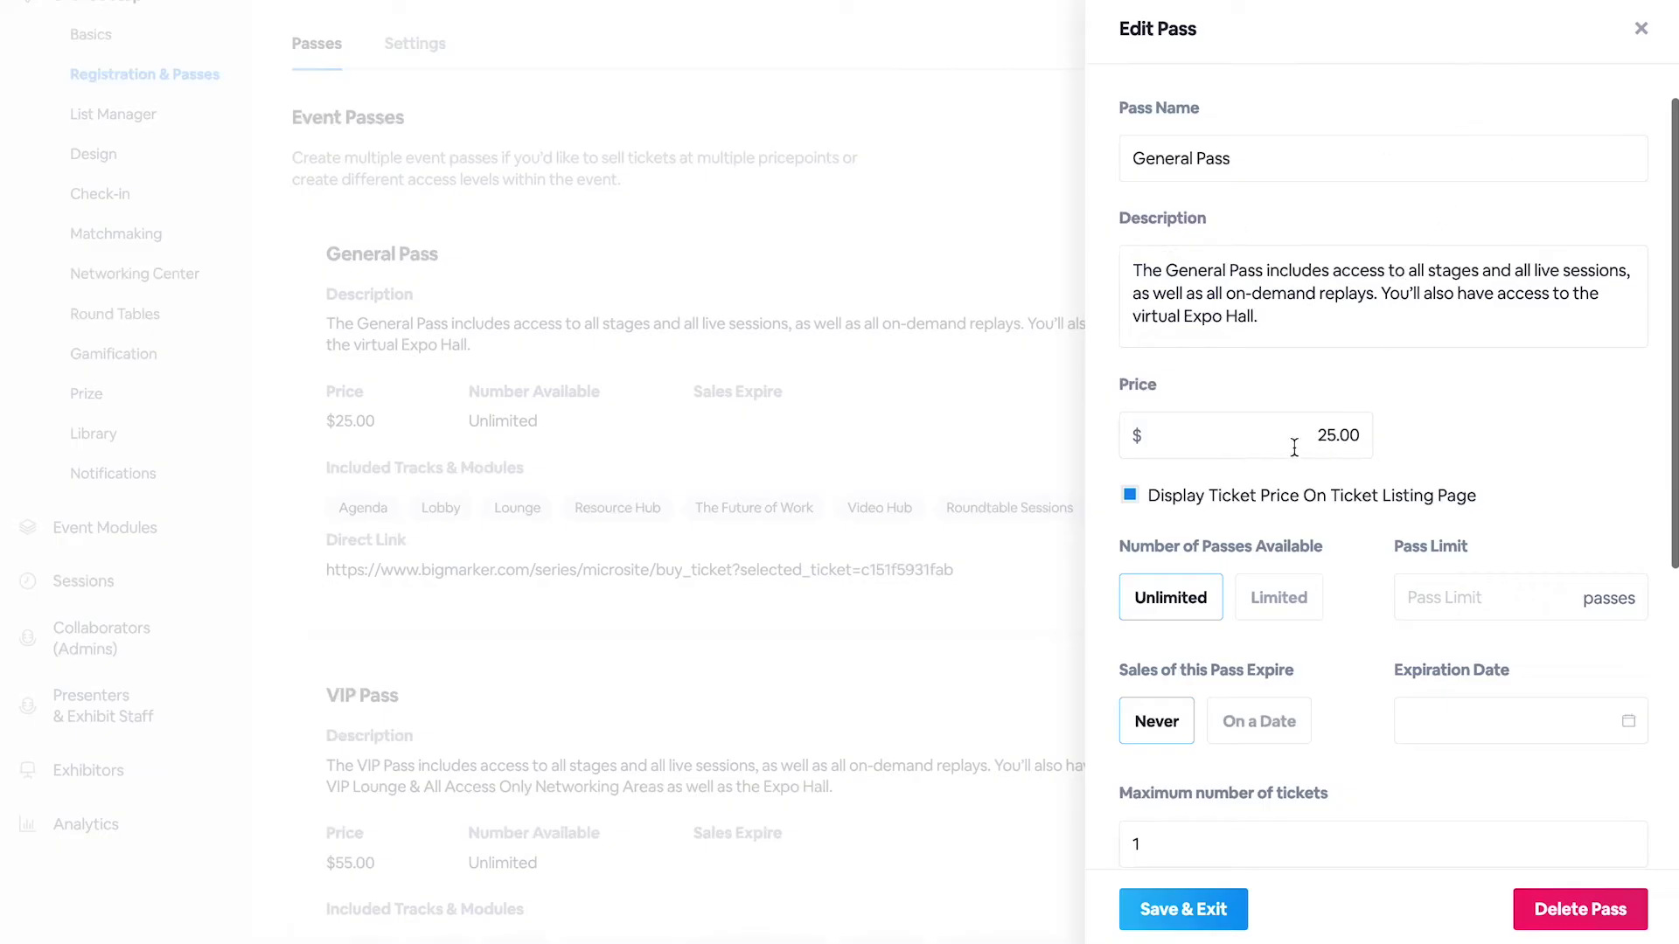
{"action": "scroll", "coordinate": [1294, 360], "scroll_direction": "down", "scroll_amount": 1}
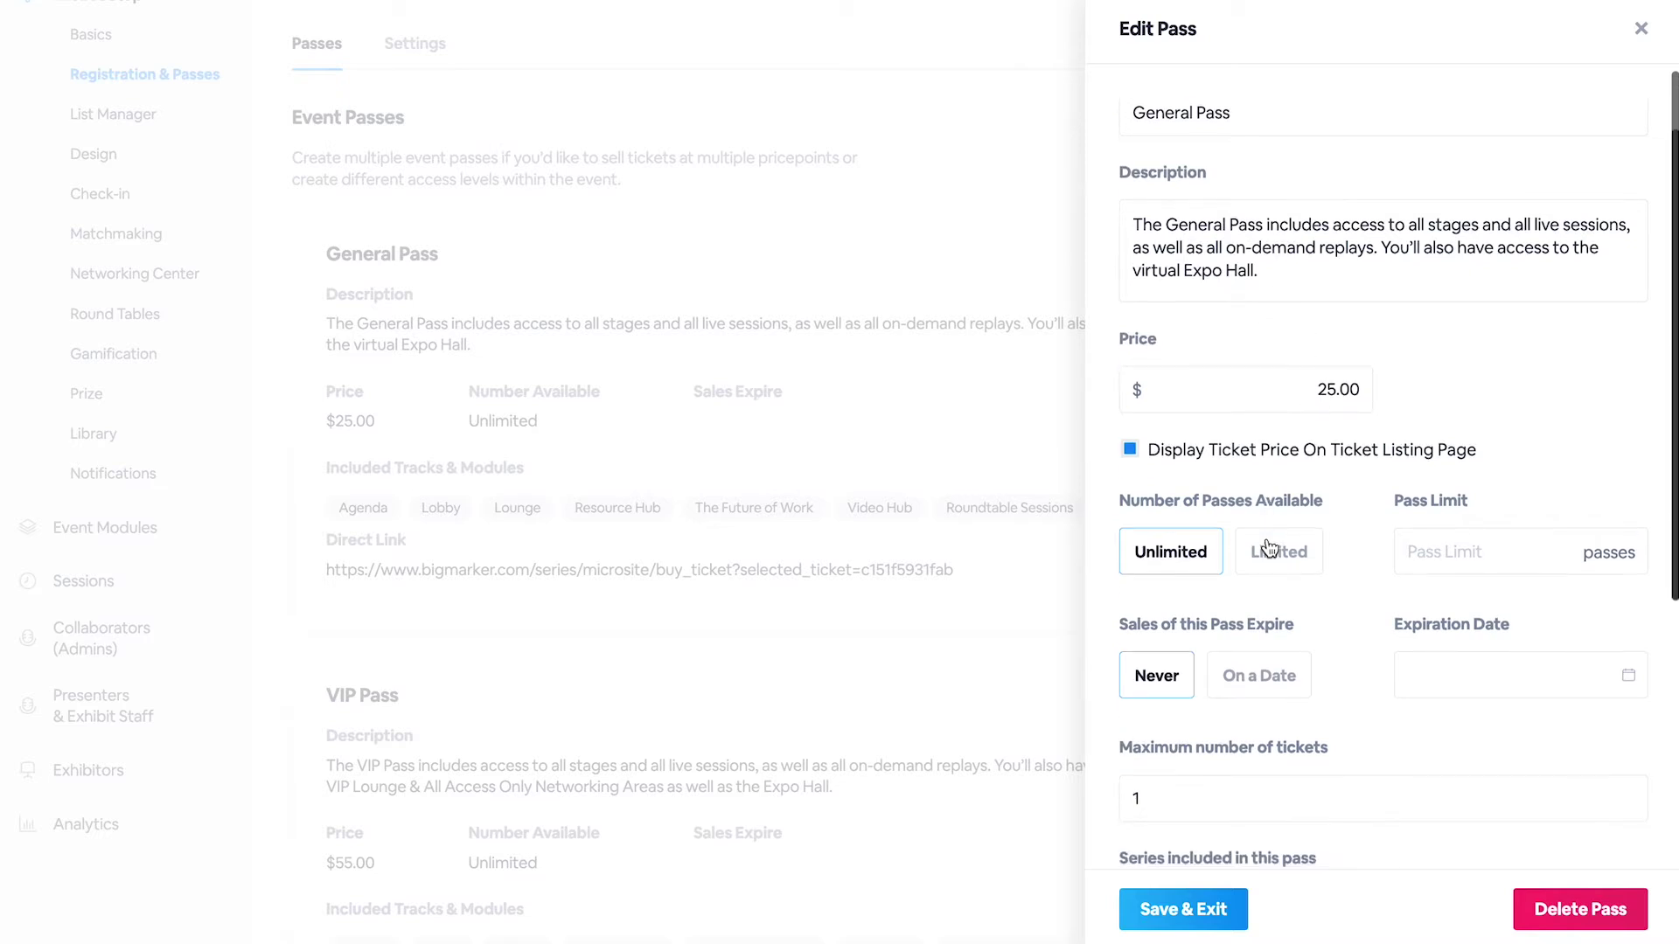
{"action": "scroll", "coordinate": [1251, 584], "scroll_direction": "down", "scroll_amount": 2}
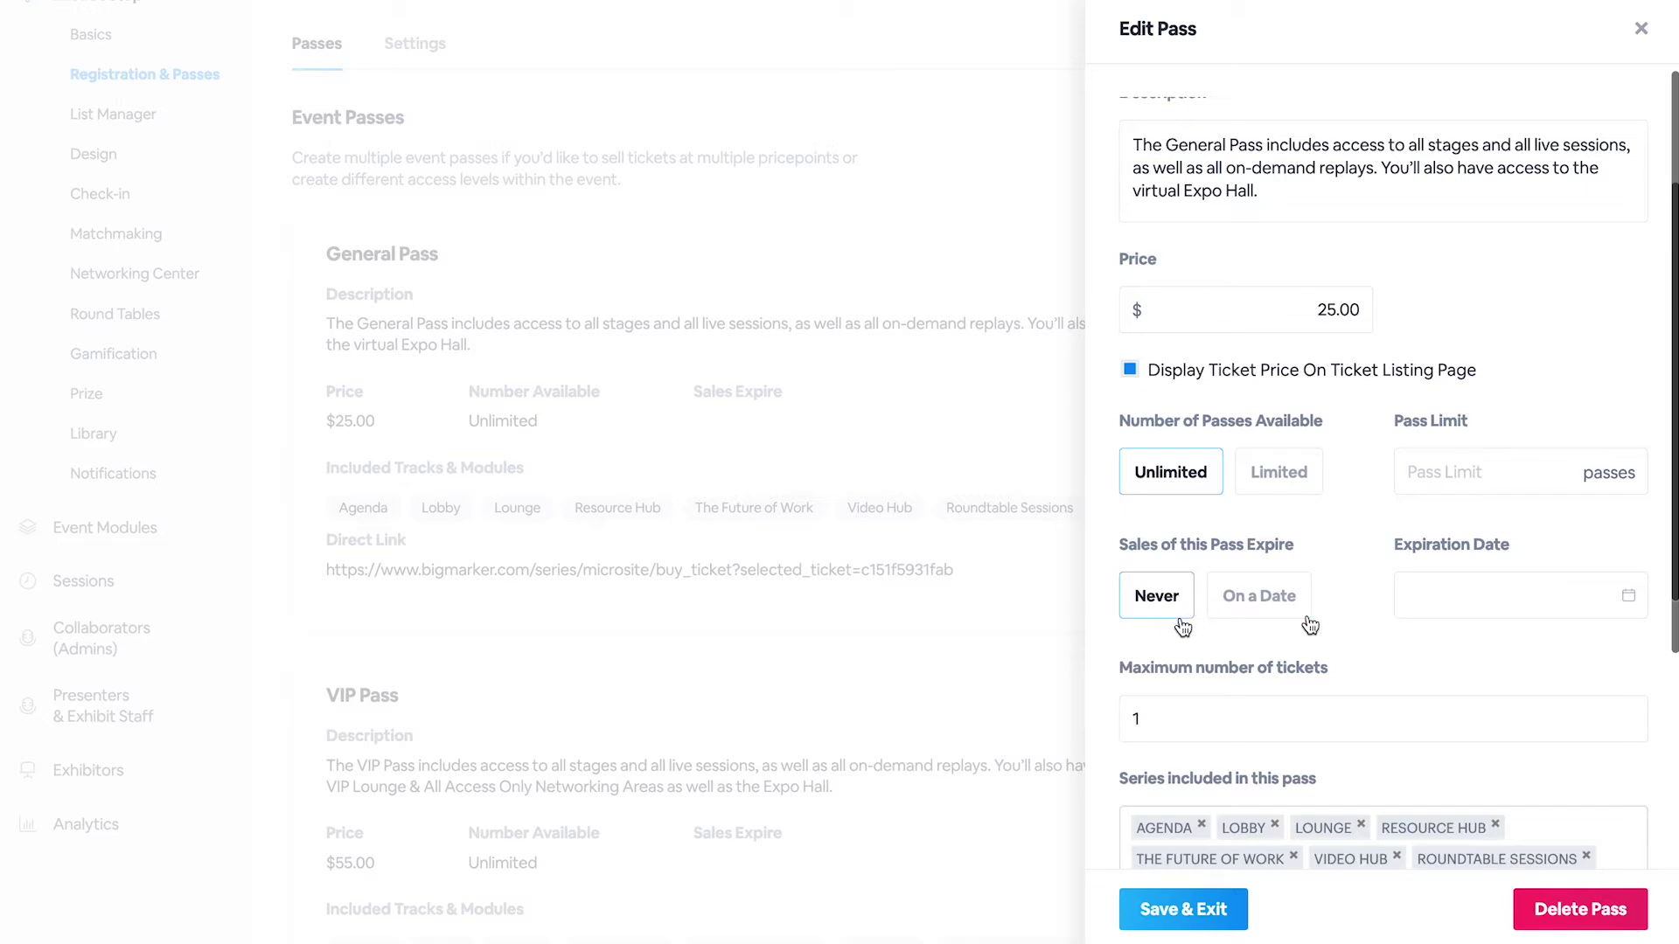
{"action": "scroll", "coordinate": [1252, 629], "scroll_direction": "down", "scroll_amount": 1}
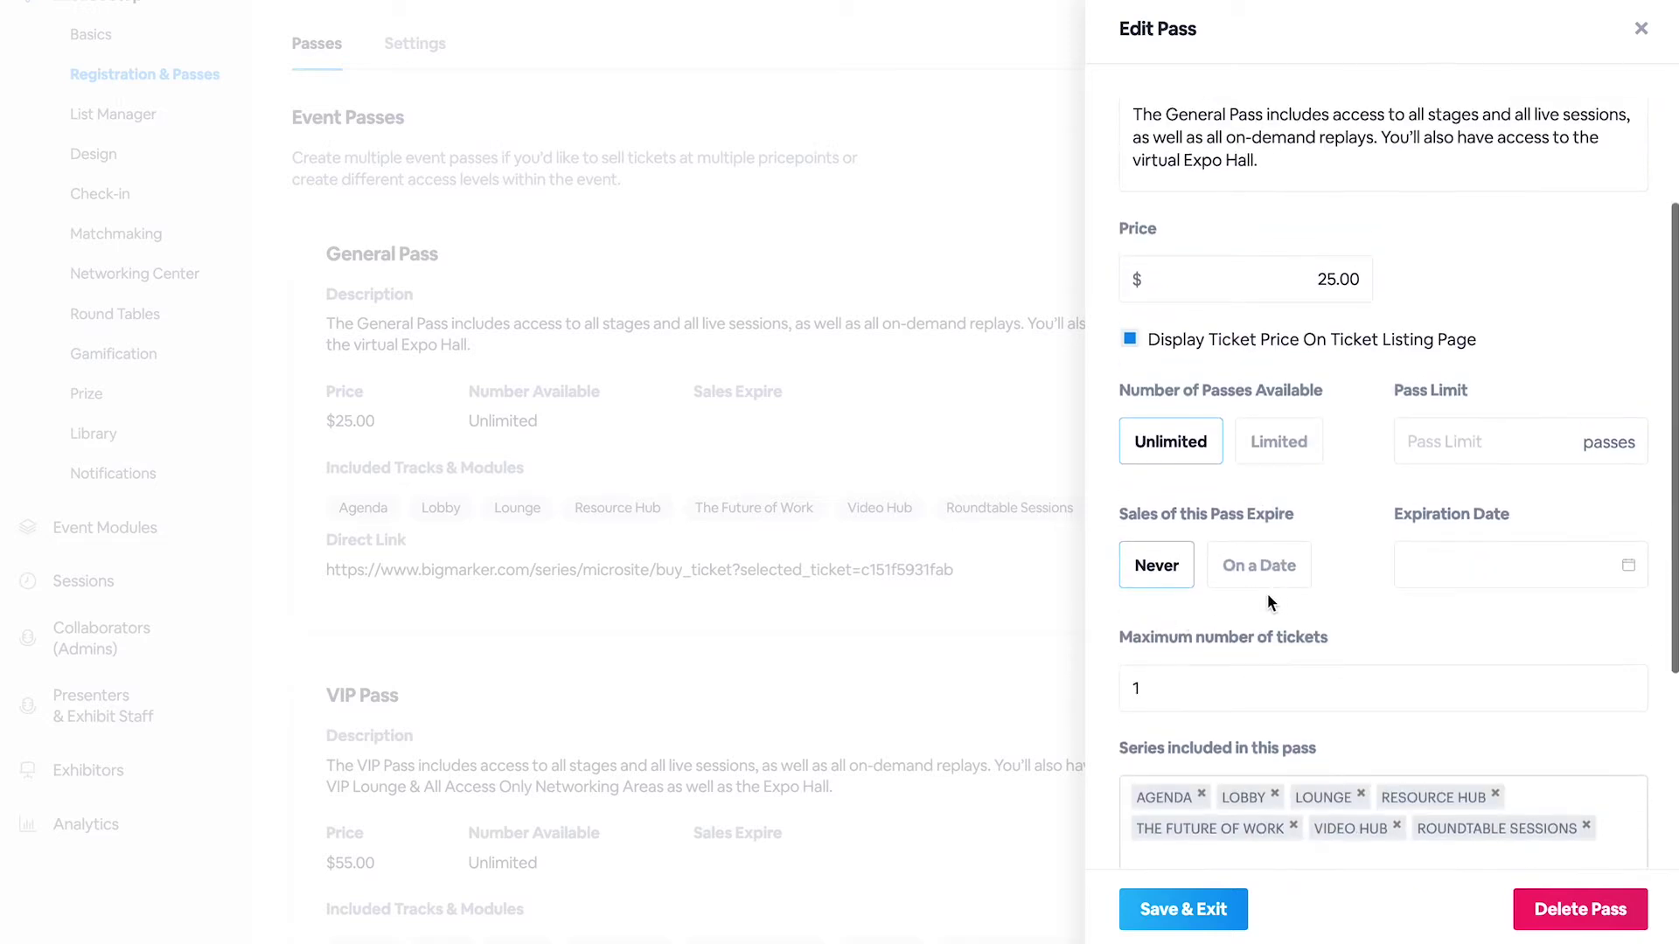
{"action": "scroll", "coordinate": [1224, 597], "scroll_direction": "down", "scroll_amount": 5}
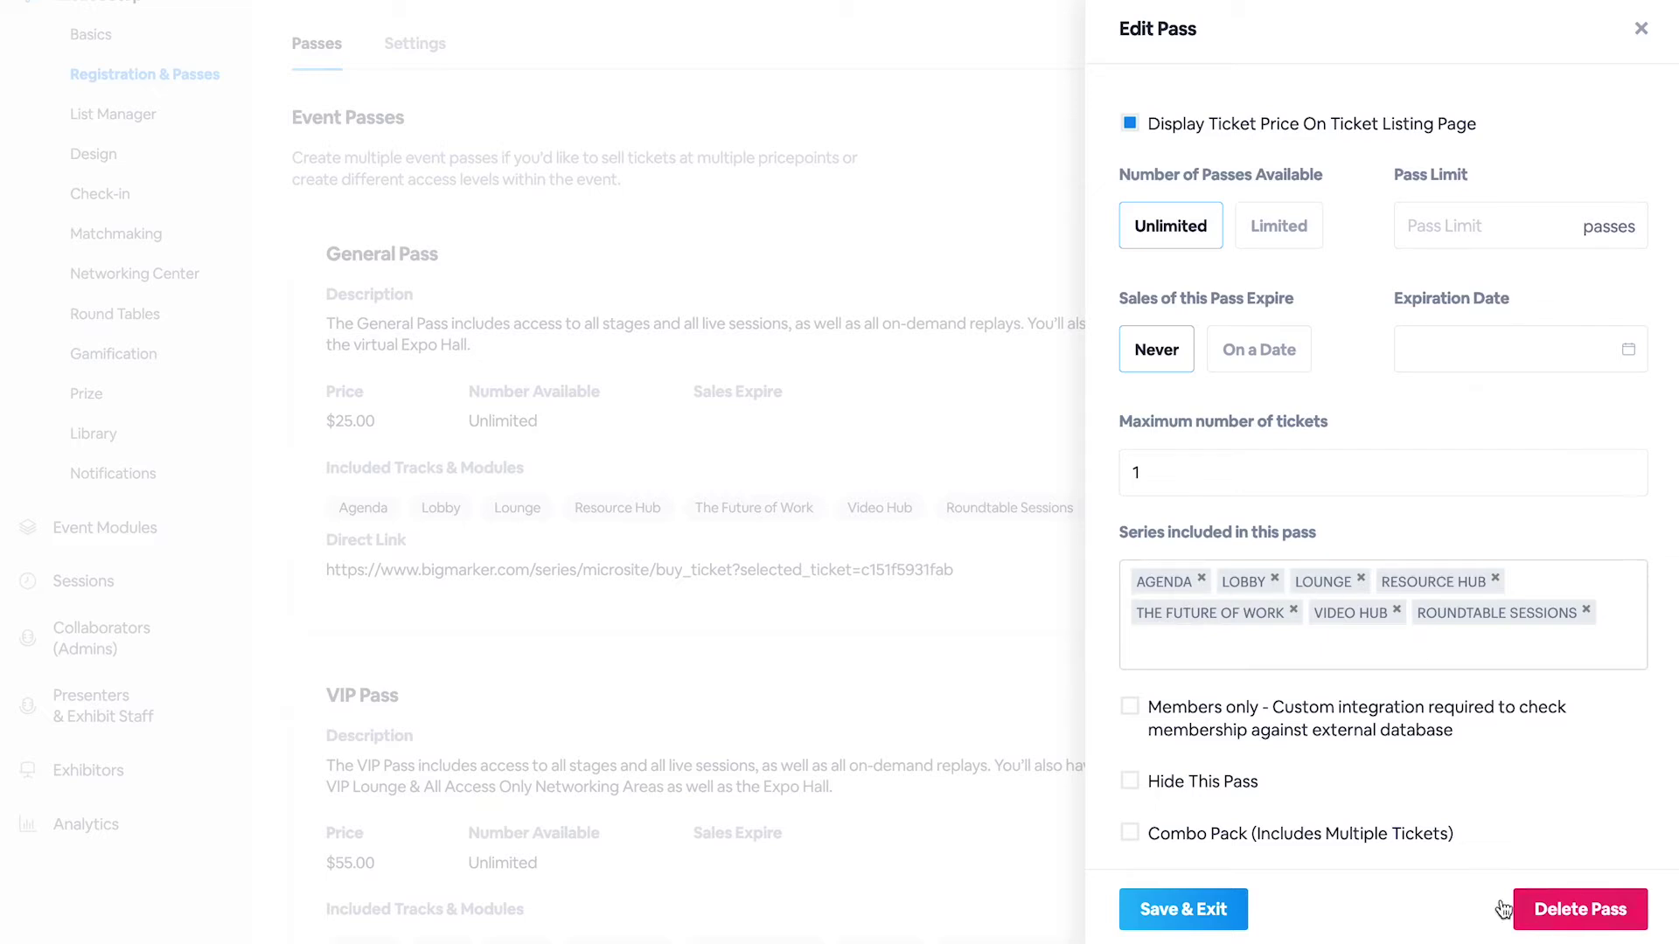
- Save the General Pass and look through the ticket page Settings fields
{"action": "left_click", "coordinate": [1176, 915]}
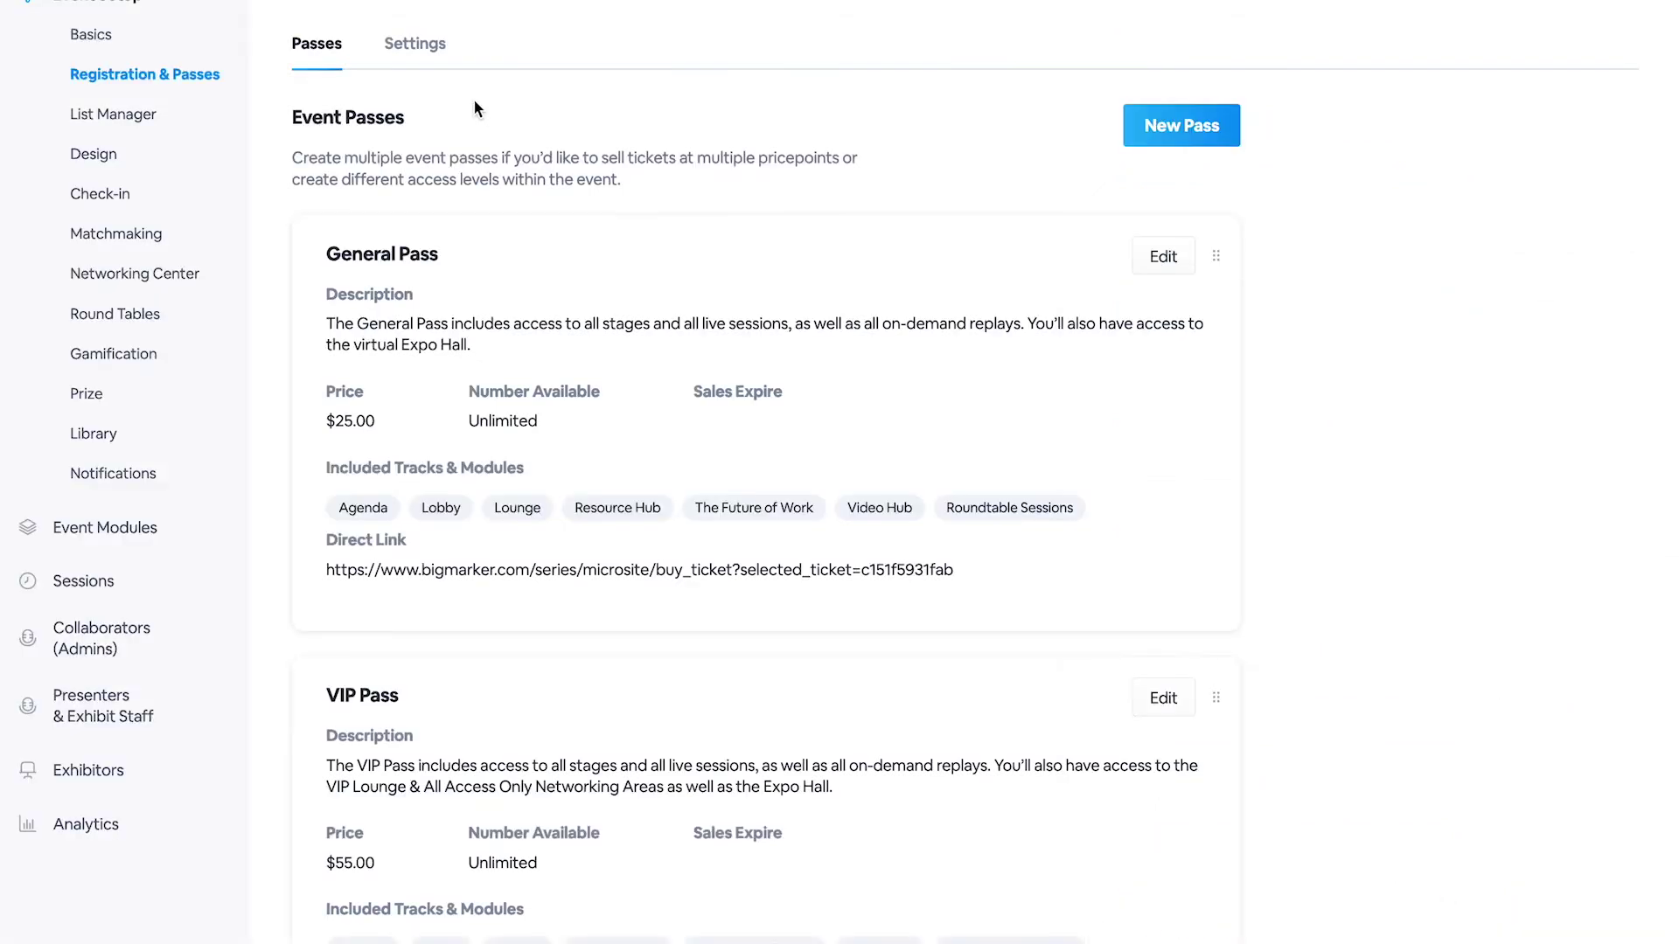
{"action": "left_click", "coordinate": [428, 57]}
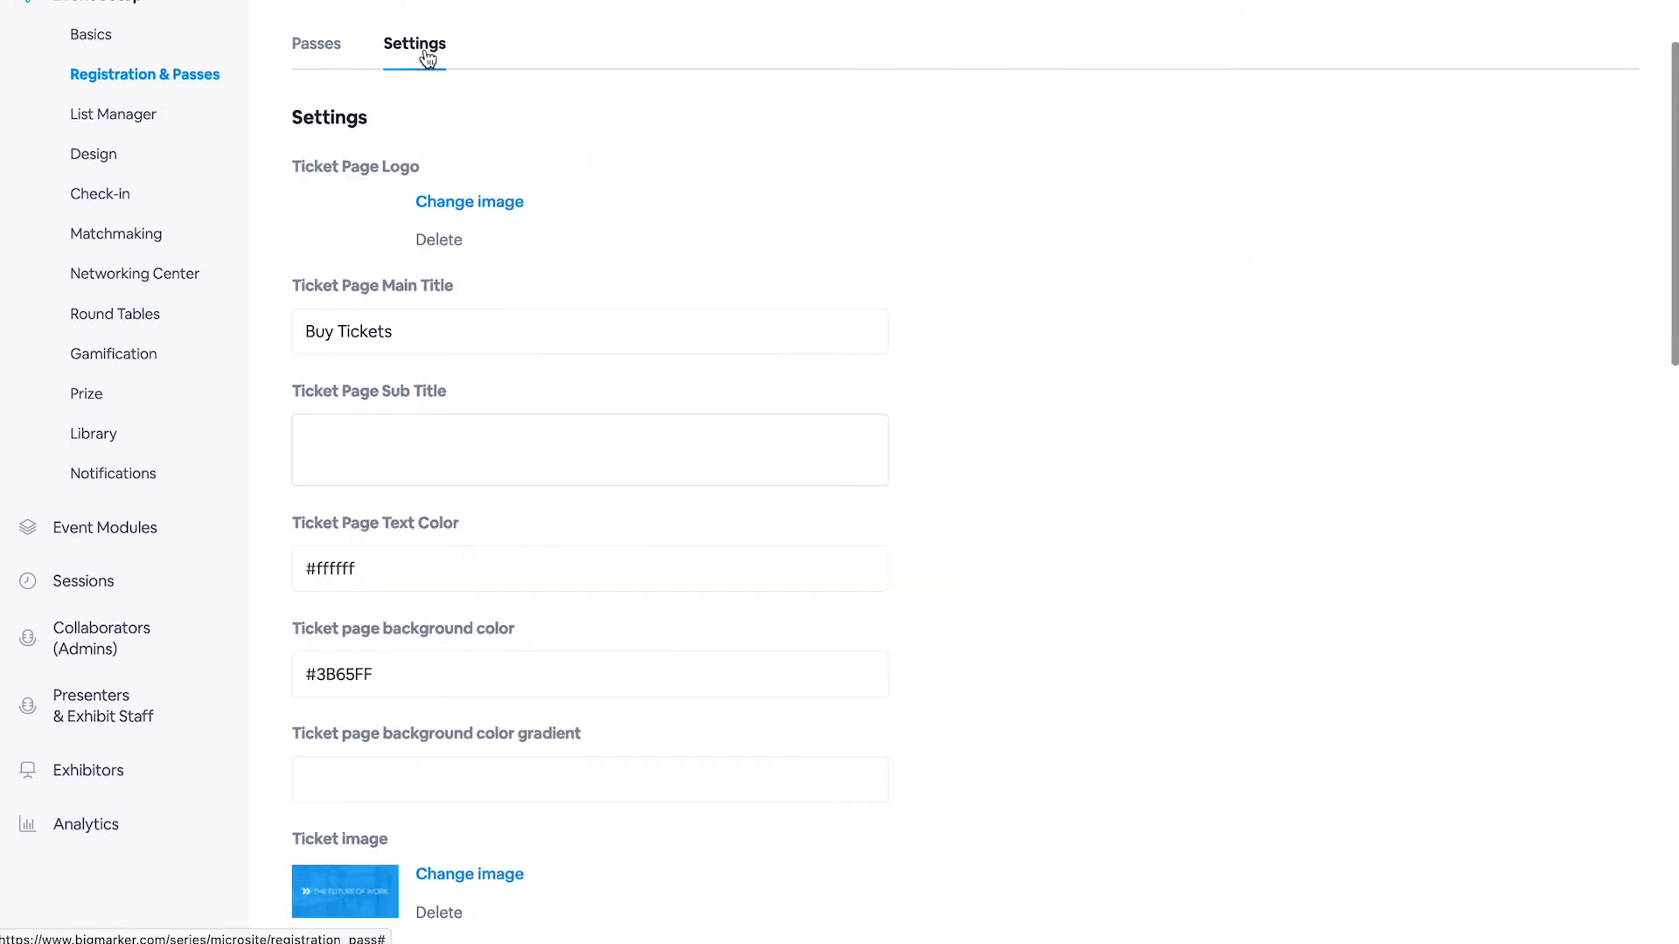
{"action": "scroll", "coordinate": [474, 214], "scroll_direction": "down", "scroll_amount": 3}
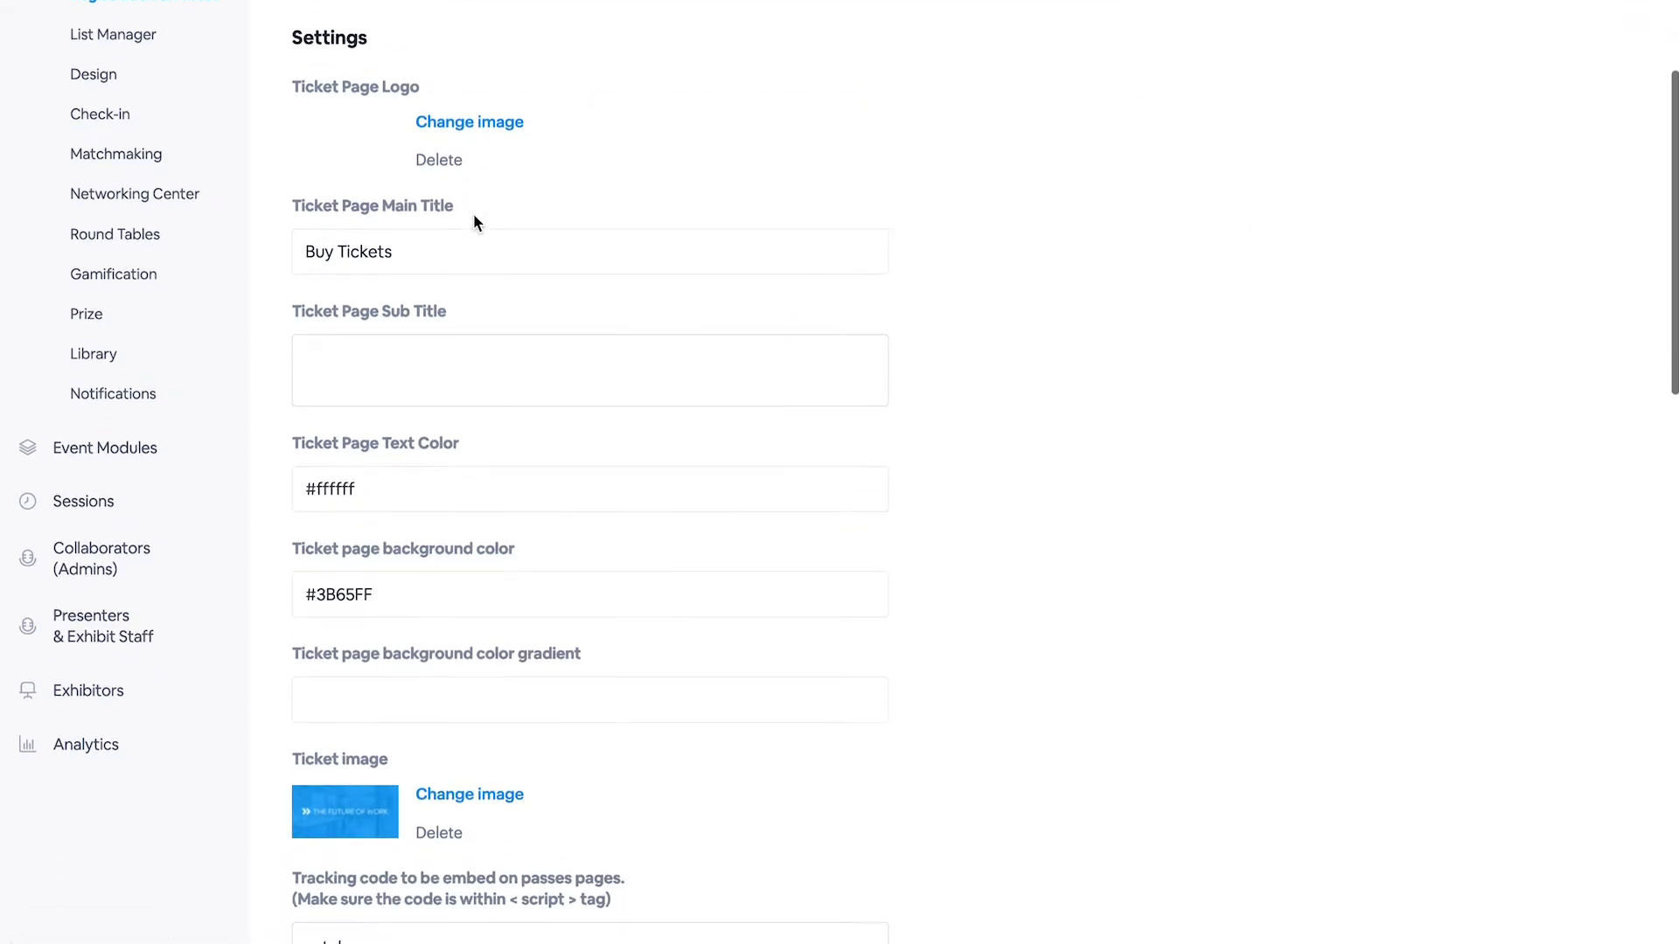
{"action": "scroll", "coordinate": [521, 498], "scroll_direction": "down", "scroll_amount": 1}
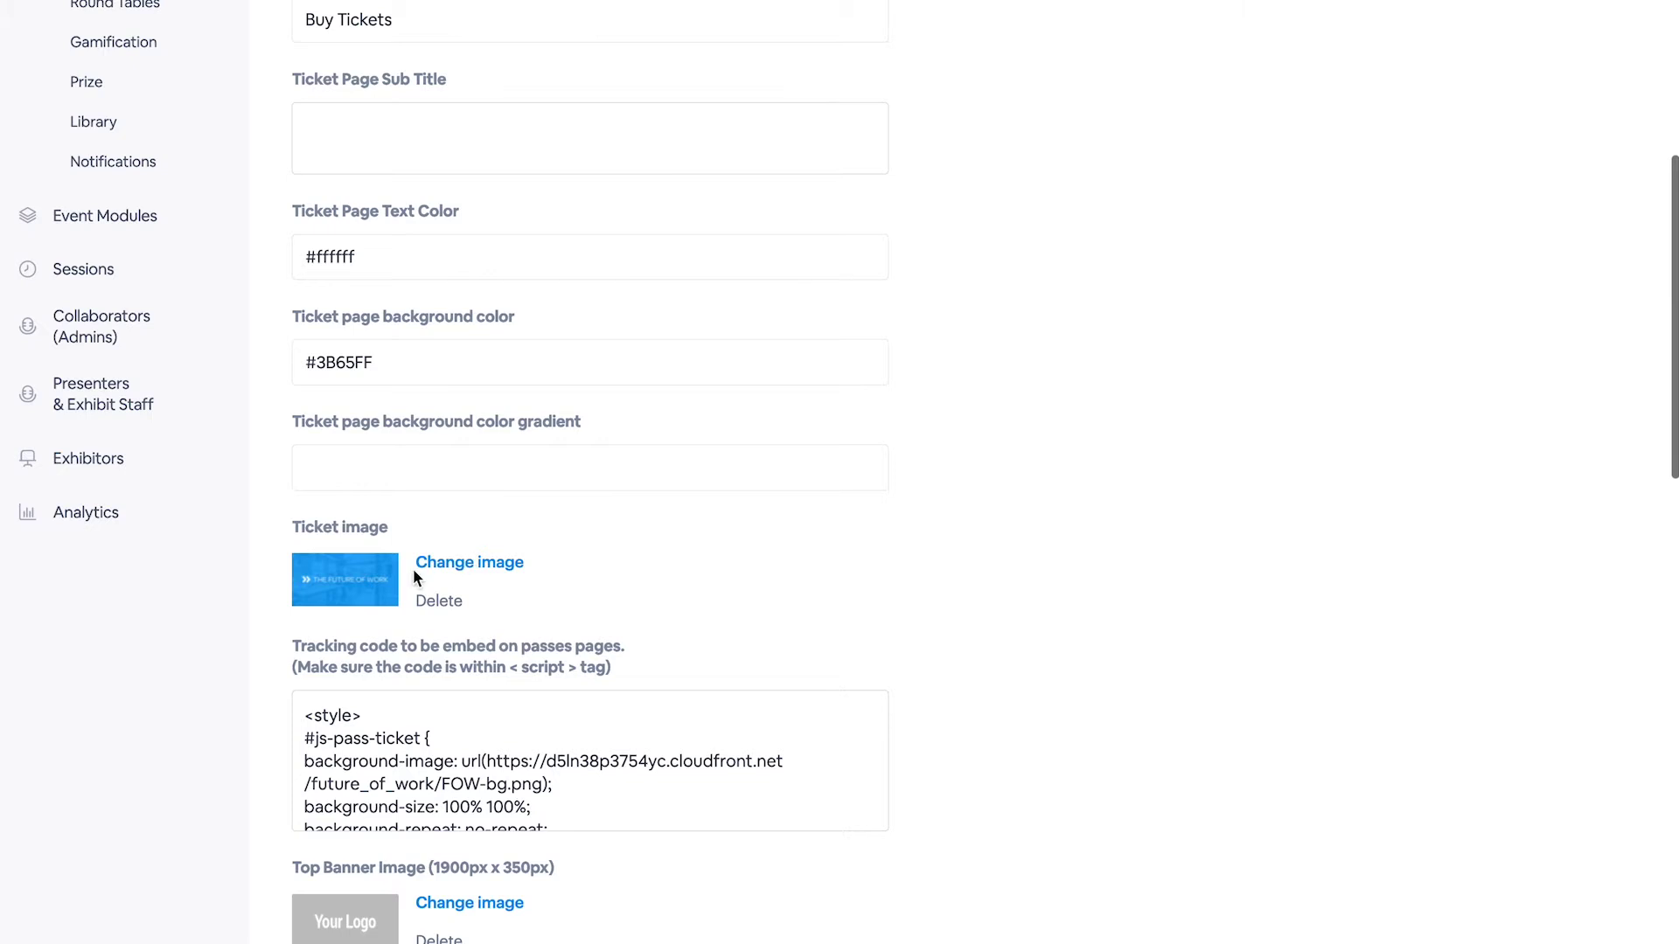
{"action": "scroll", "coordinate": [479, 591], "scroll_direction": "up", "scroll_amount": 2}
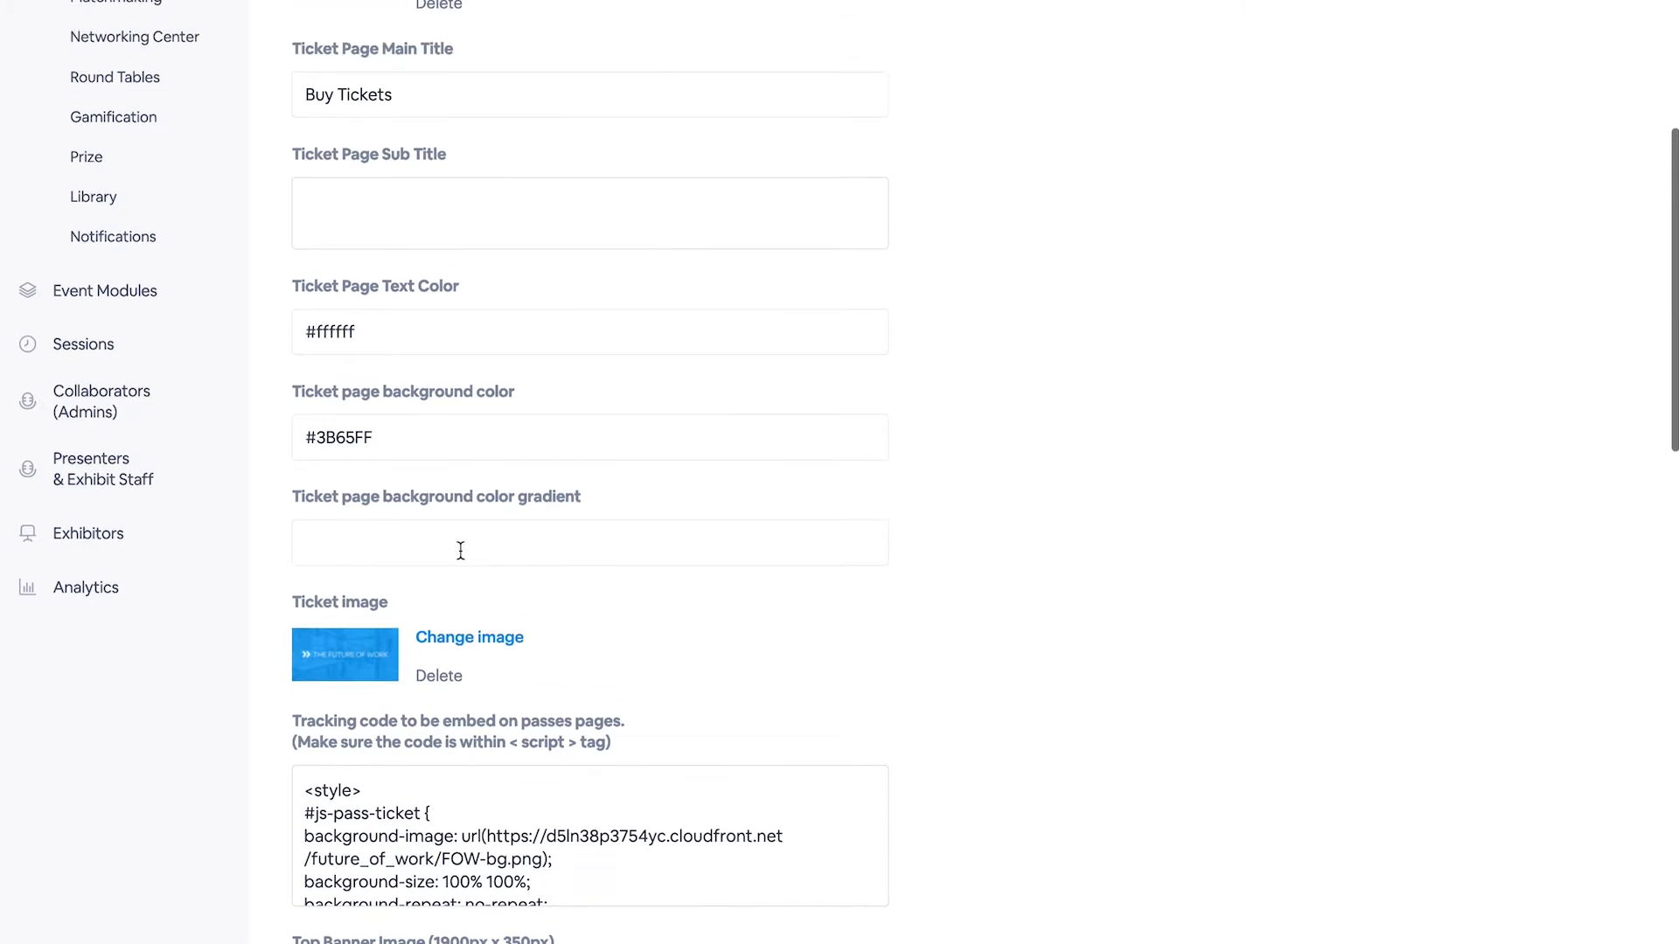
{"action": "scroll", "coordinate": [598, 526], "scroll_direction": "down", "scroll_amount": 2}
{"action": "scroll", "coordinate": [598, 525], "scroll_direction": "down", "scroll_amount": 1}
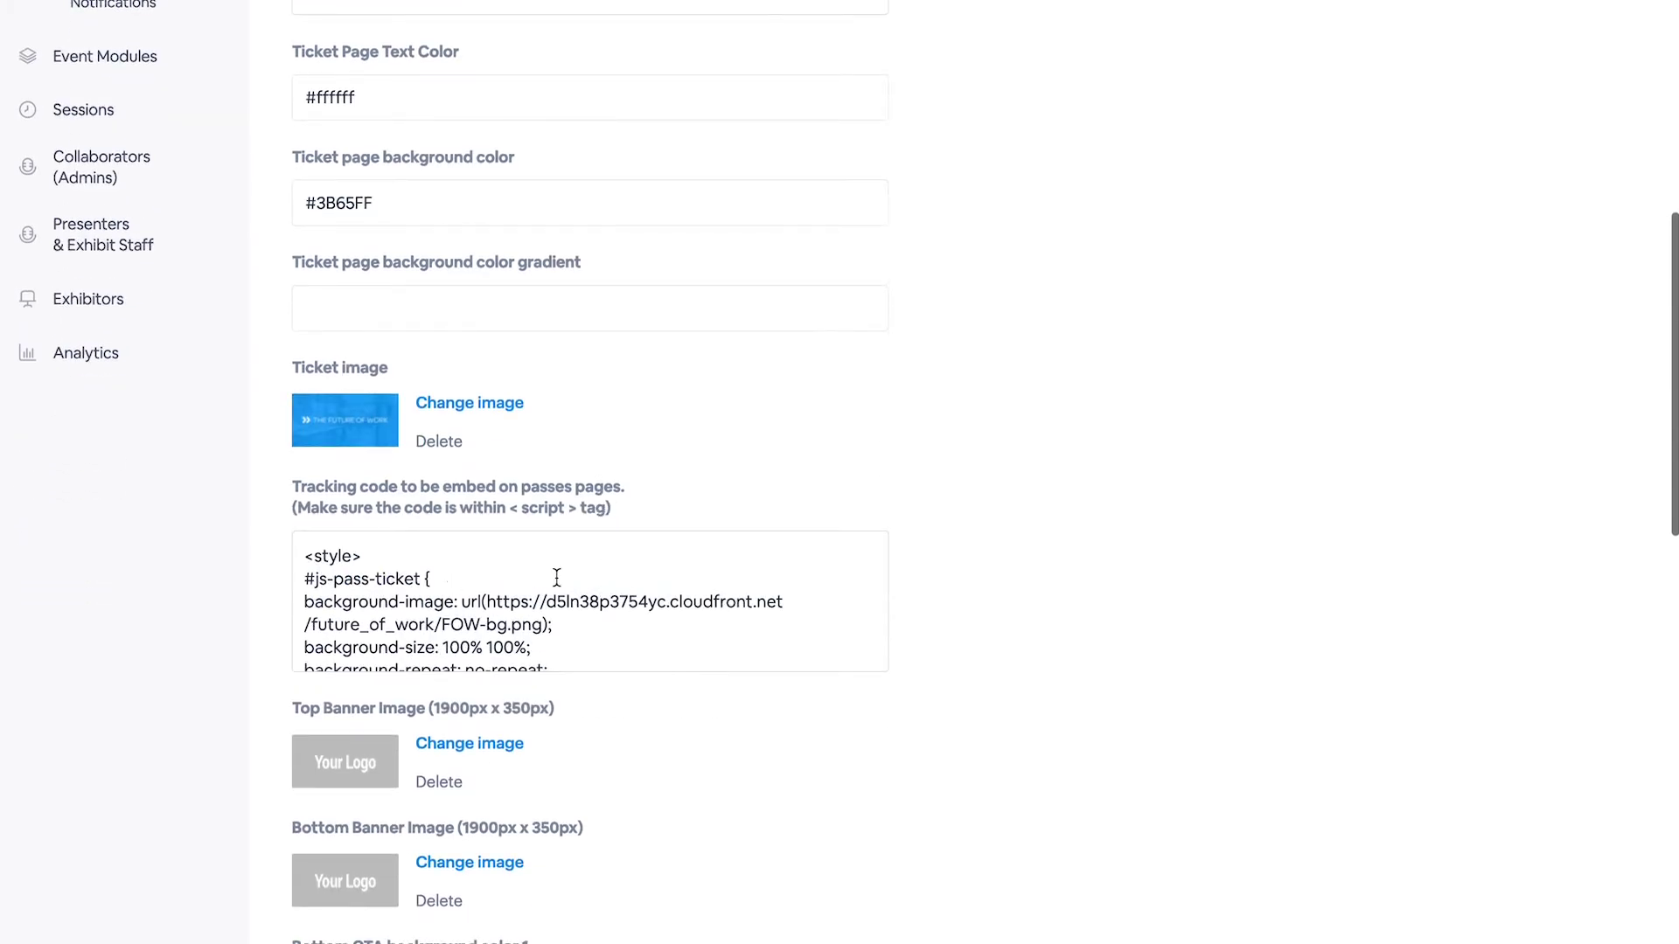
{"action": "scroll", "coordinate": [555, 659], "scroll_direction": "down", "scroll_amount": 1}
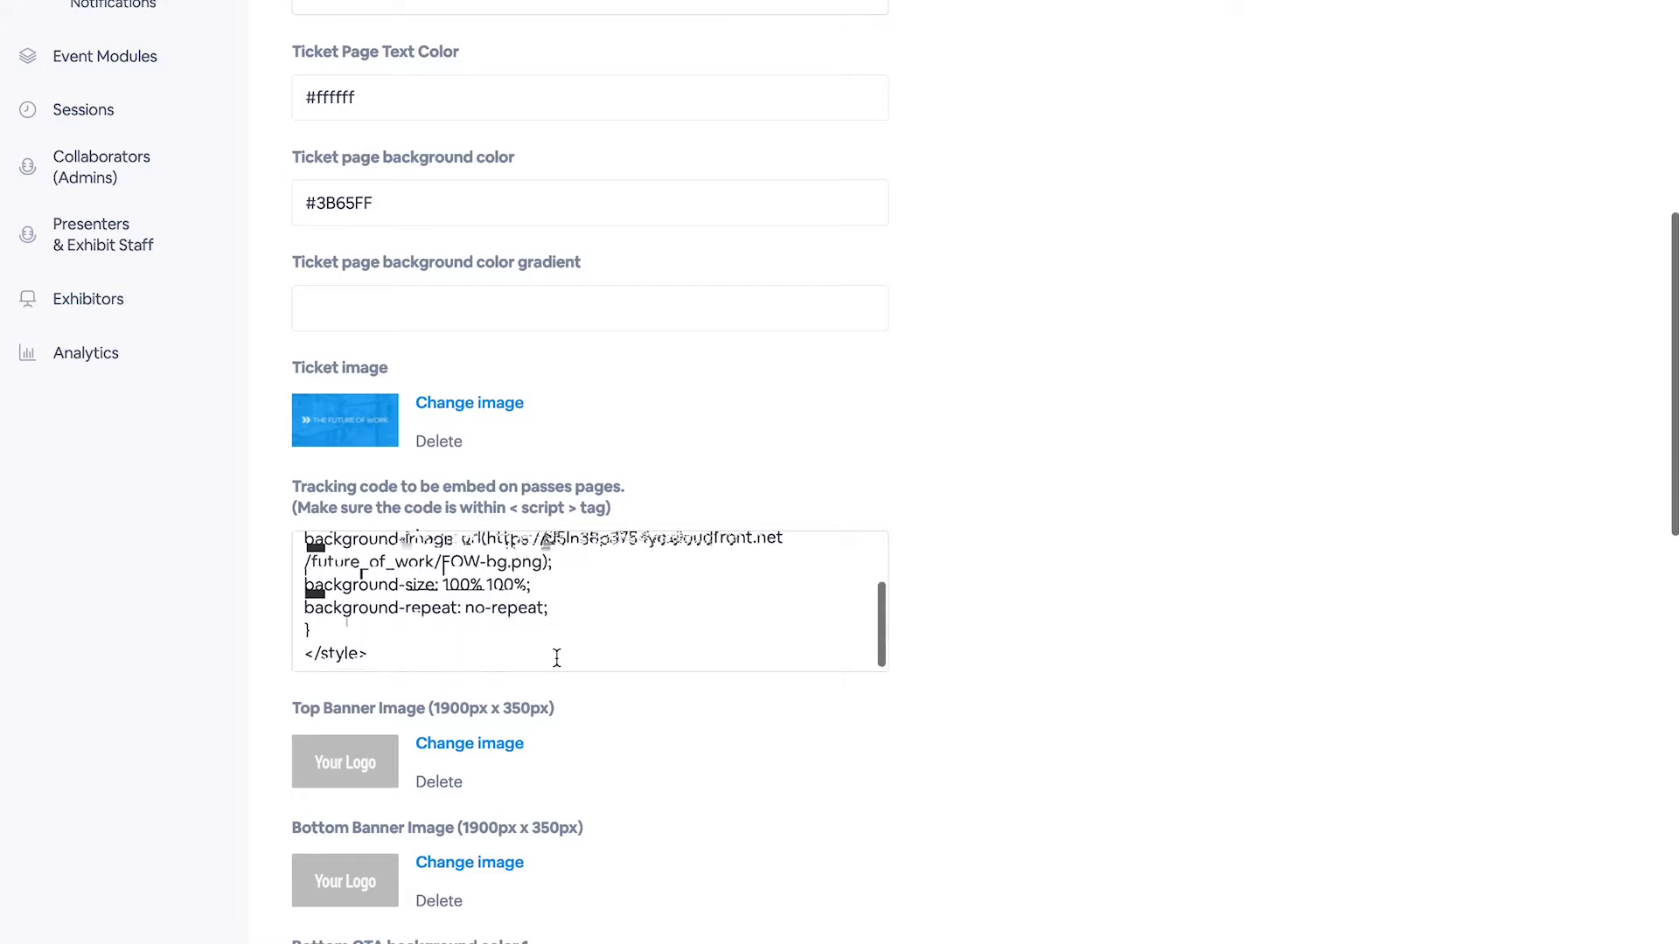
{"action": "scroll", "coordinate": [164, 296], "scroll_direction": "up", "scroll_amount": 6}
- Show the Event Design Colors settings, including accent color #fff and primary button colors
{"action": "left_click", "coordinate": [98, 276]}
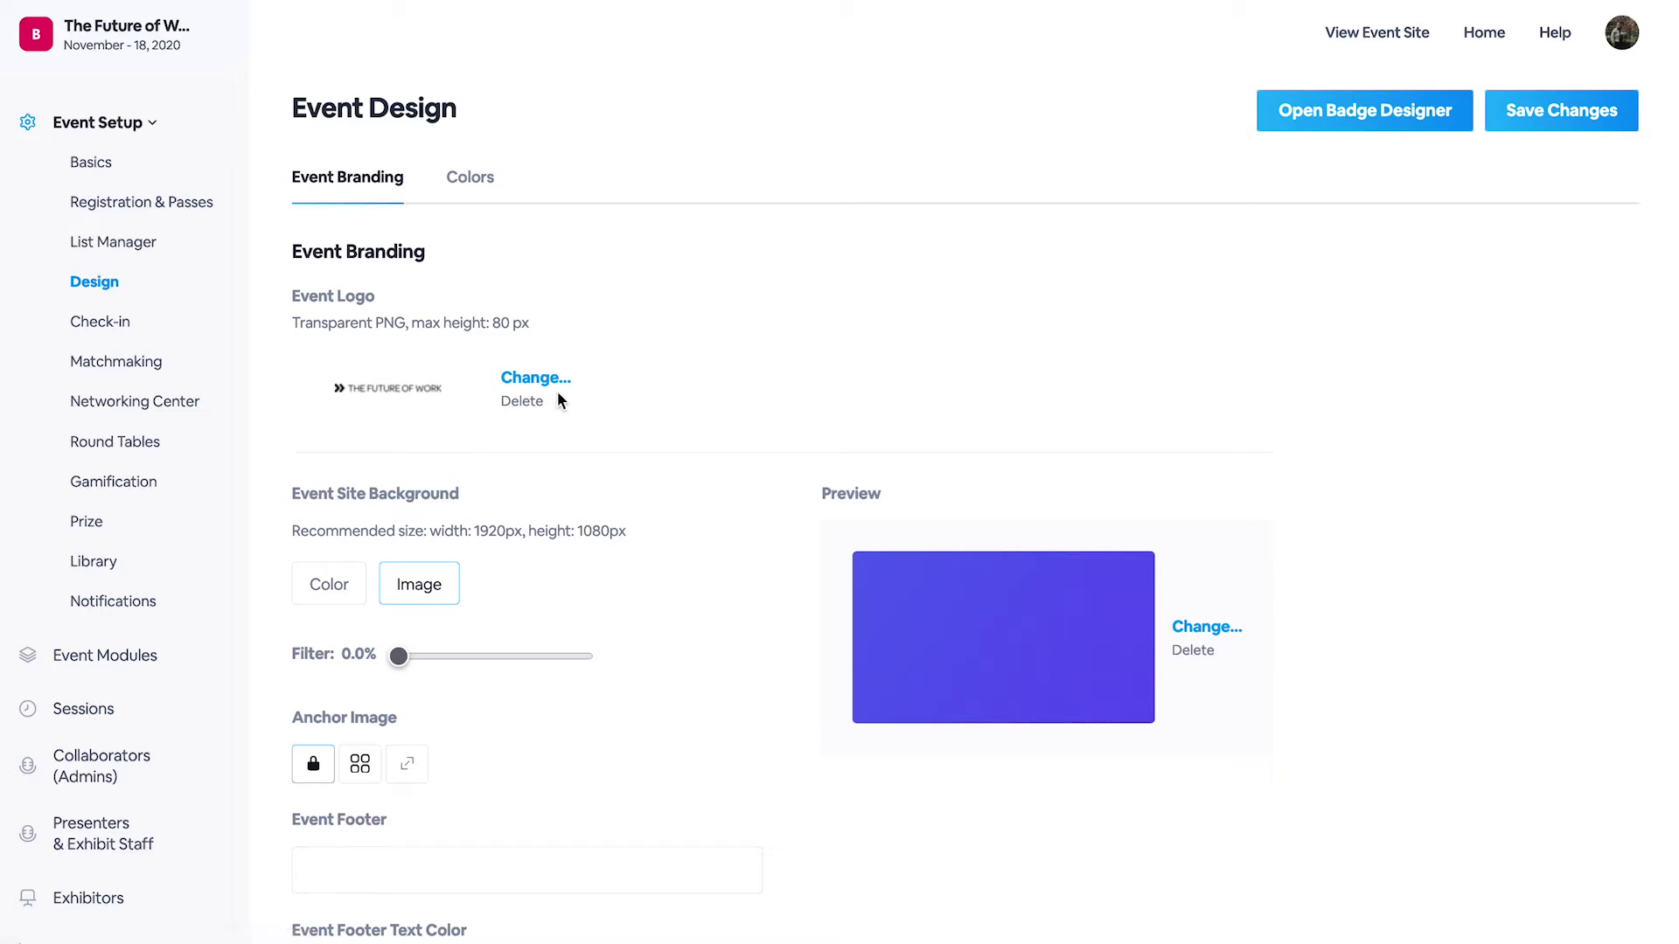
{"action": "scroll", "coordinate": [464, 673], "scroll_direction": "down", "scroll_amount": 1}
{"action": "scroll", "coordinate": [463, 674], "scroll_direction": "up", "scroll_amount": 1}
{"action": "left_click", "coordinate": [489, 183]}
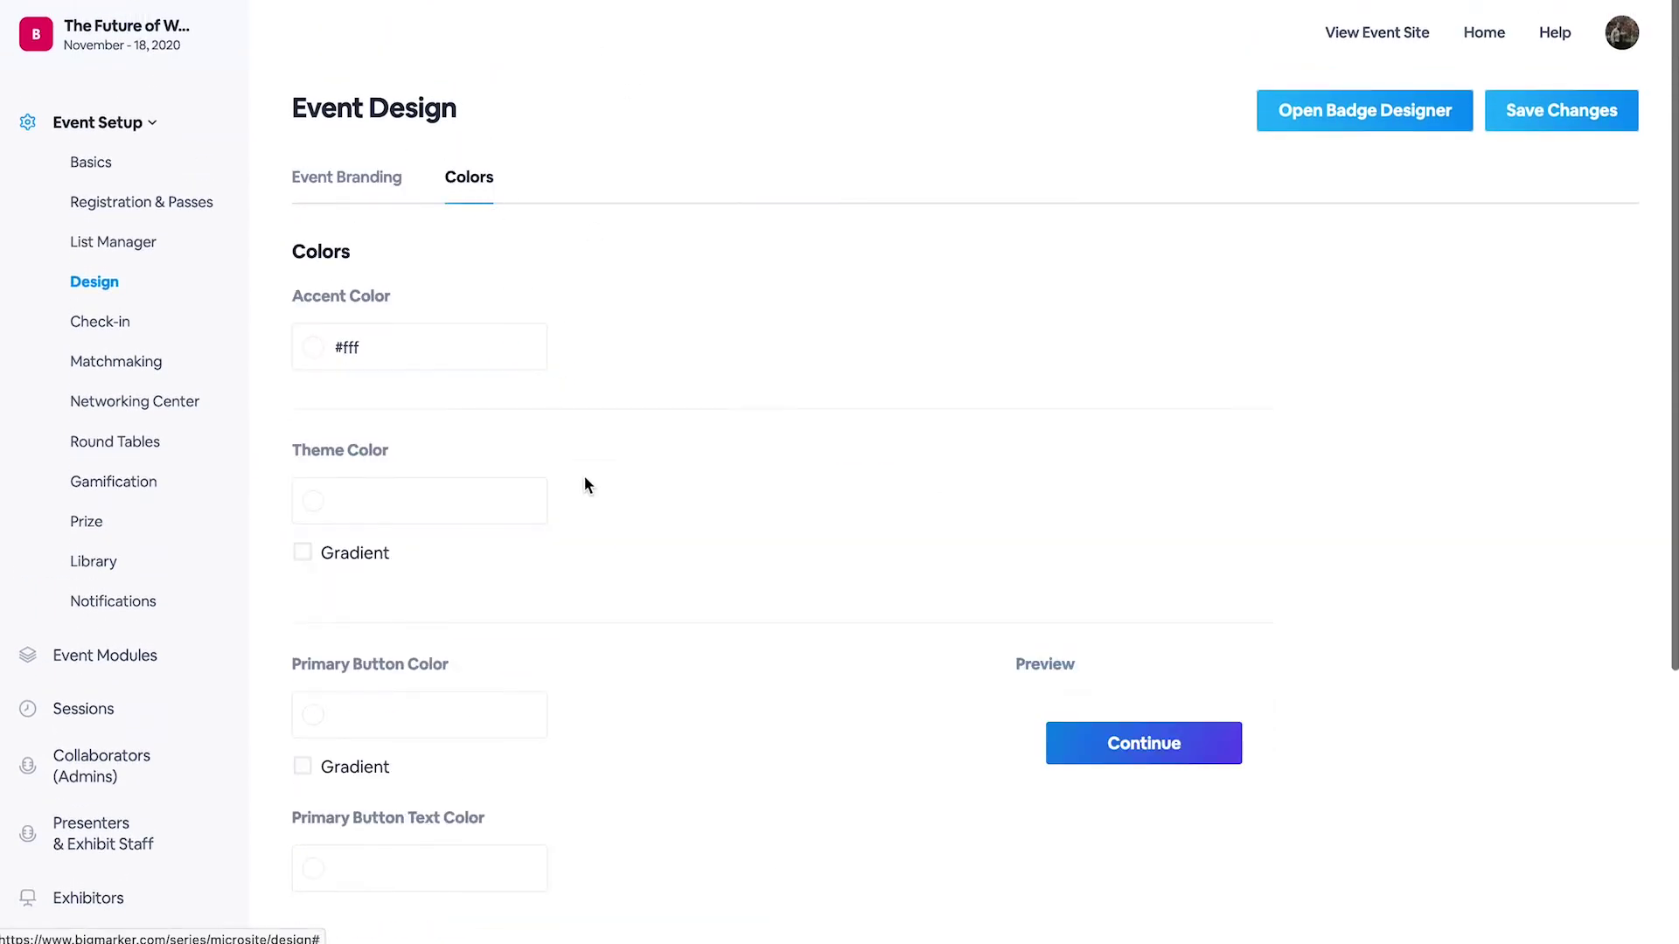
{"action": "scroll", "coordinate": [584, 481], "scroll_direction": "down", "scroll_amount": 4}
{"action": "scroll", "coordinate": [584, 485], "scroll_direction": "up", "scroll_amount": 4}
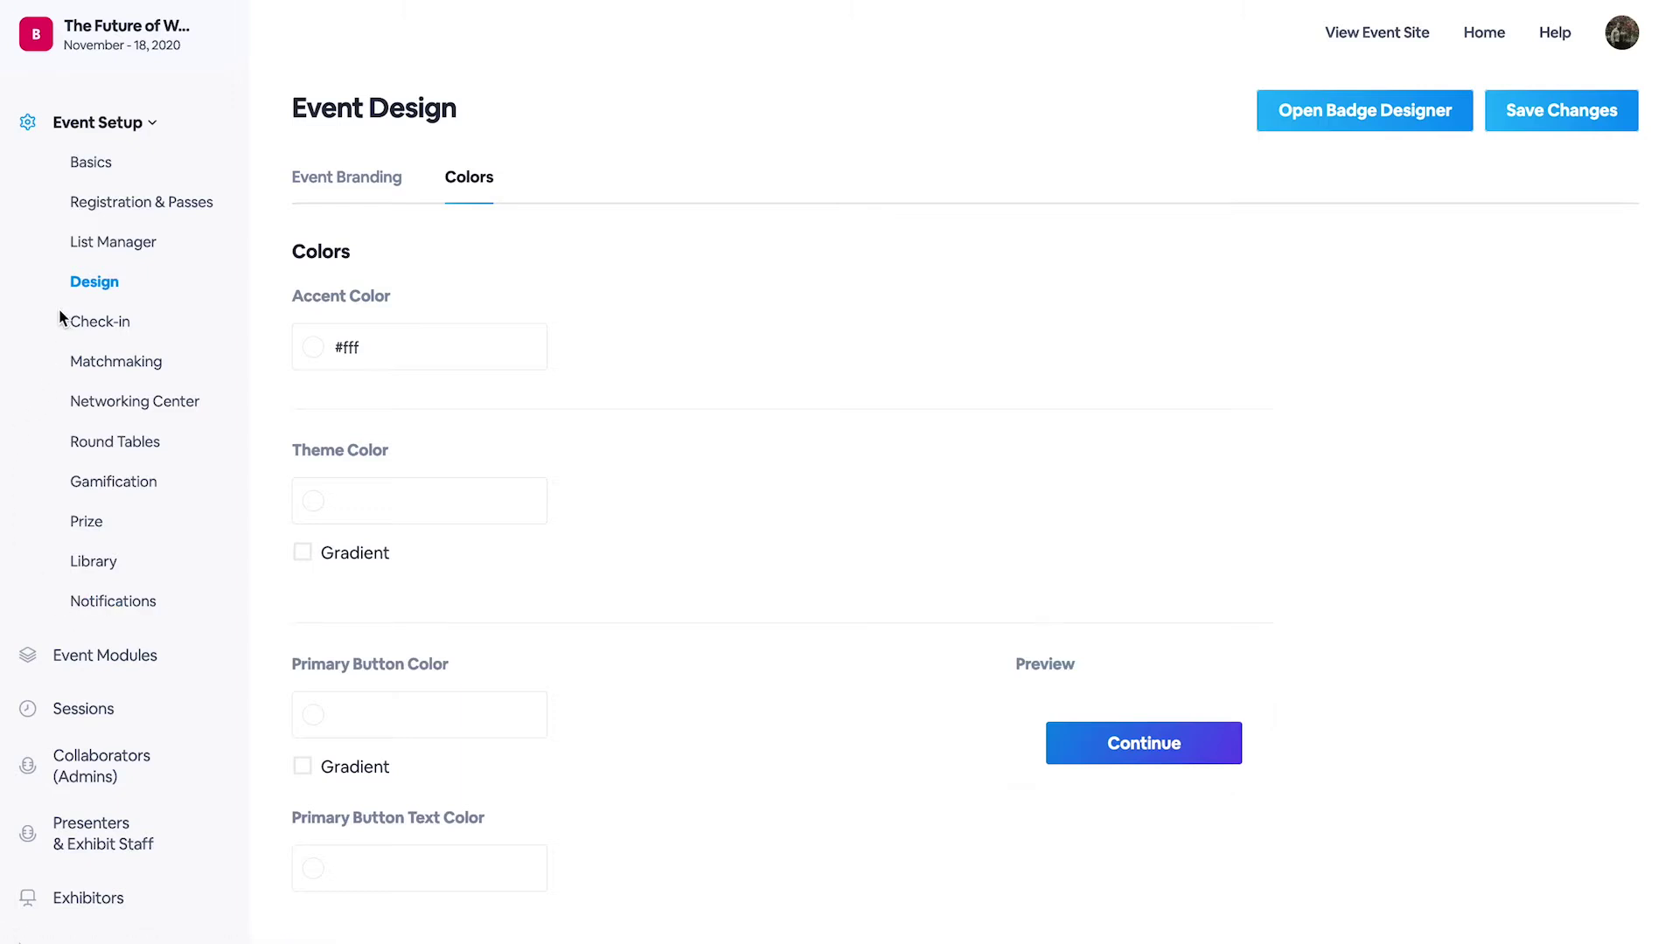
- Browse the Event Modules cards such as Lobby, Agenda, Lounge and Expo Hall
{"action": "left_click", "coordinate": [94, 667]}
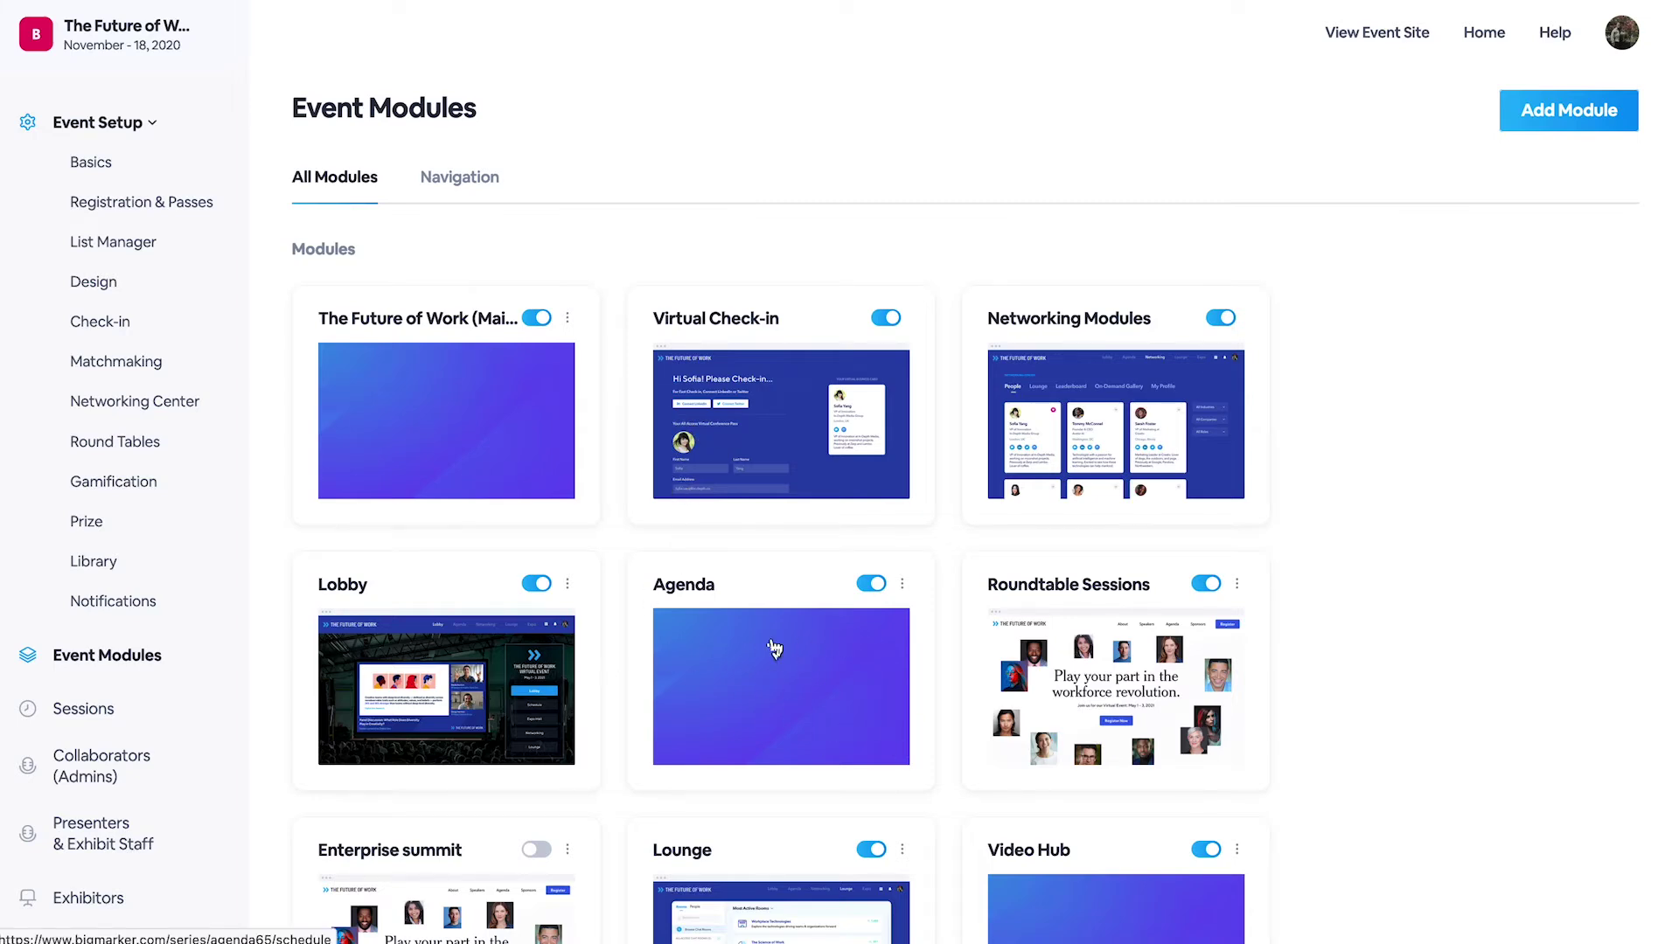
{"action": "scroll", "coordinate": [767, 656], "scroll_direction": "down", "scroll_amount": 2}
{"action": "scroll", "coordinate": [766, 655], "scroll_direction": "down", "scroll_amount": 3}
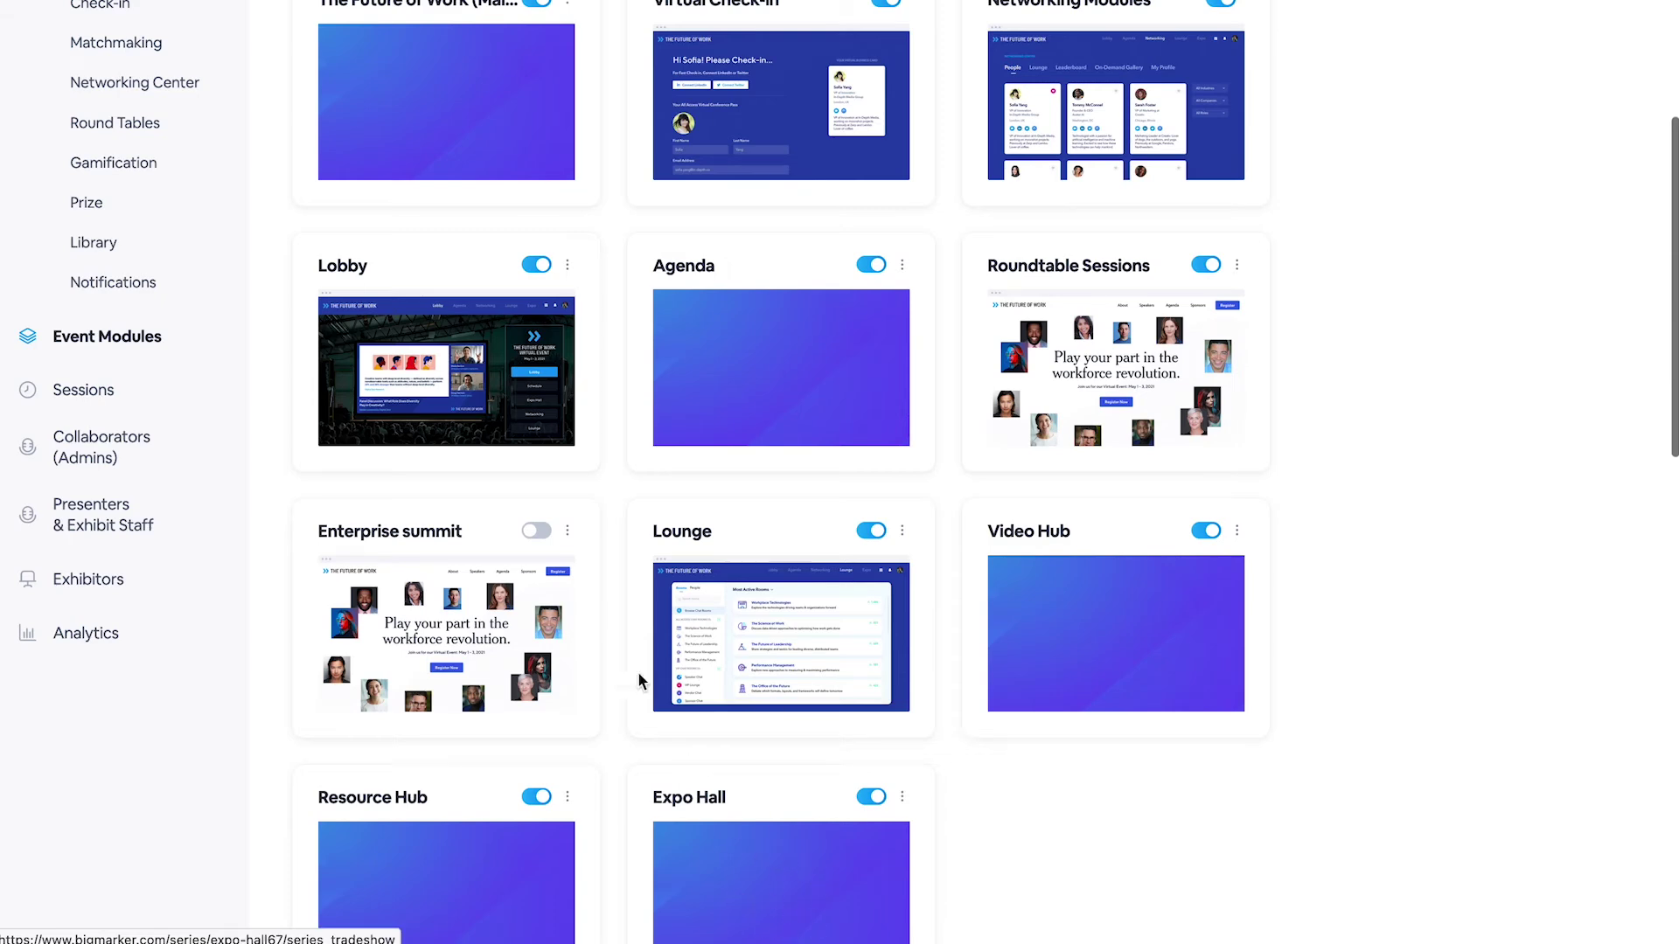
{"action": "scroll", "coordinate": [779, 862], "scroll_direction": "up", "scroll_amount": 3}
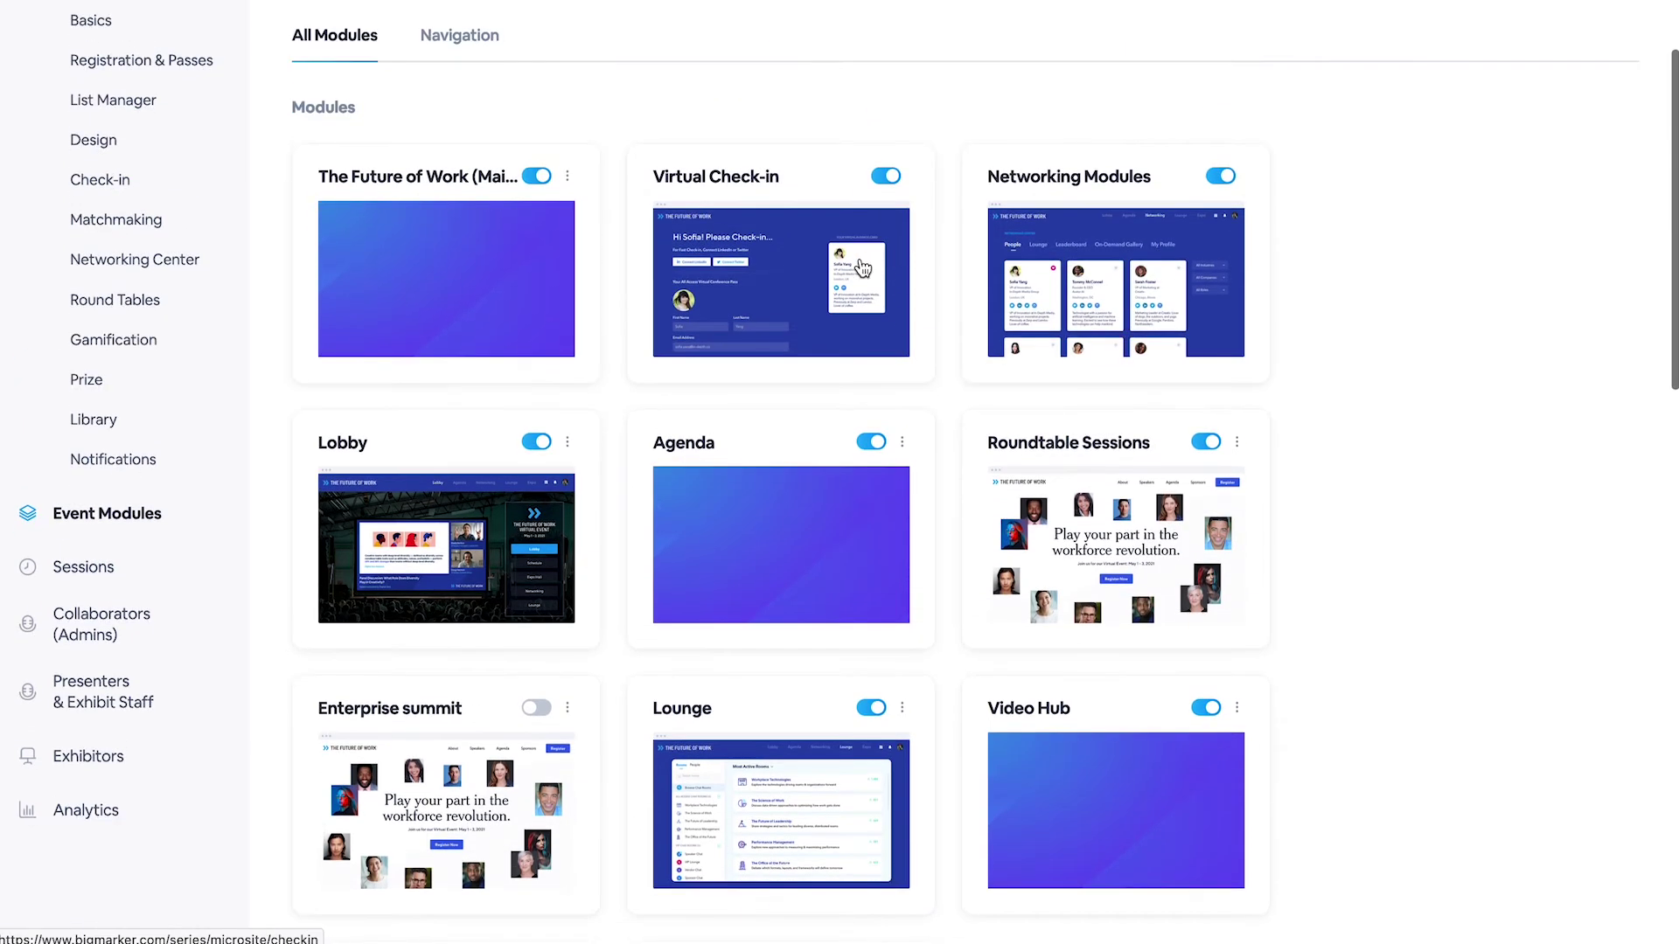
- Look inside the Virtual Check-in module, then return to the Event Modules page
{"action": "left_click", "coordinate": [858, 266]}
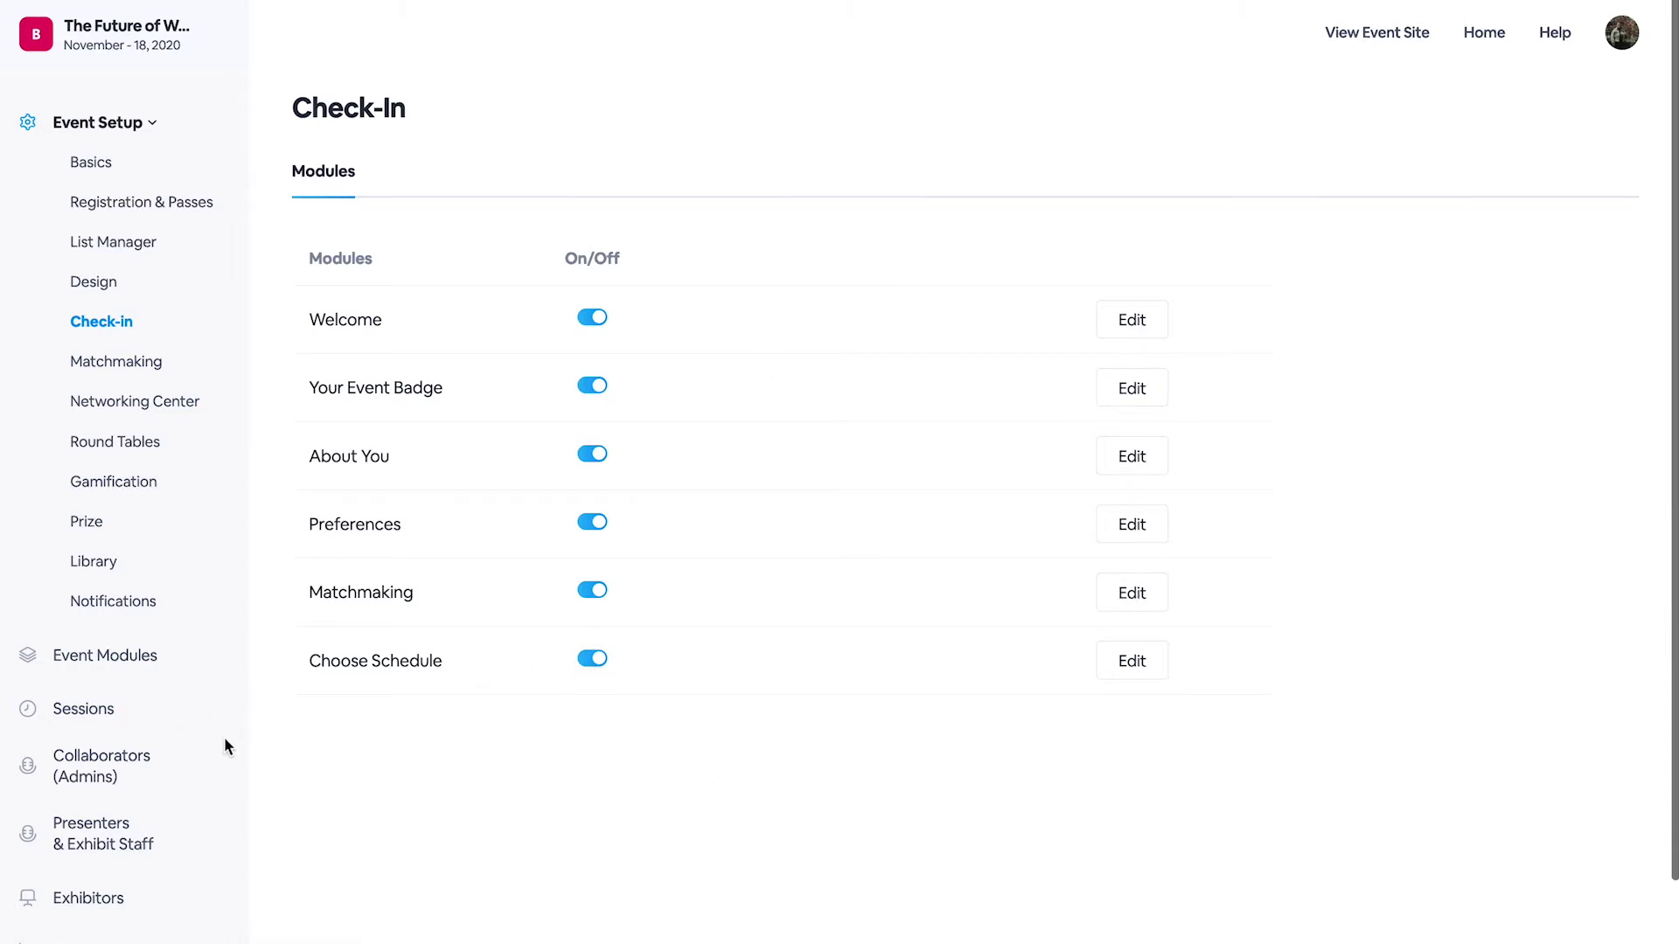
{"action": "scroll", "coordinate": [224, 745], "scroll_direction": "down", "scroll_amount": 1}
{"action": "left_click", "coordinate": [150, 605]}
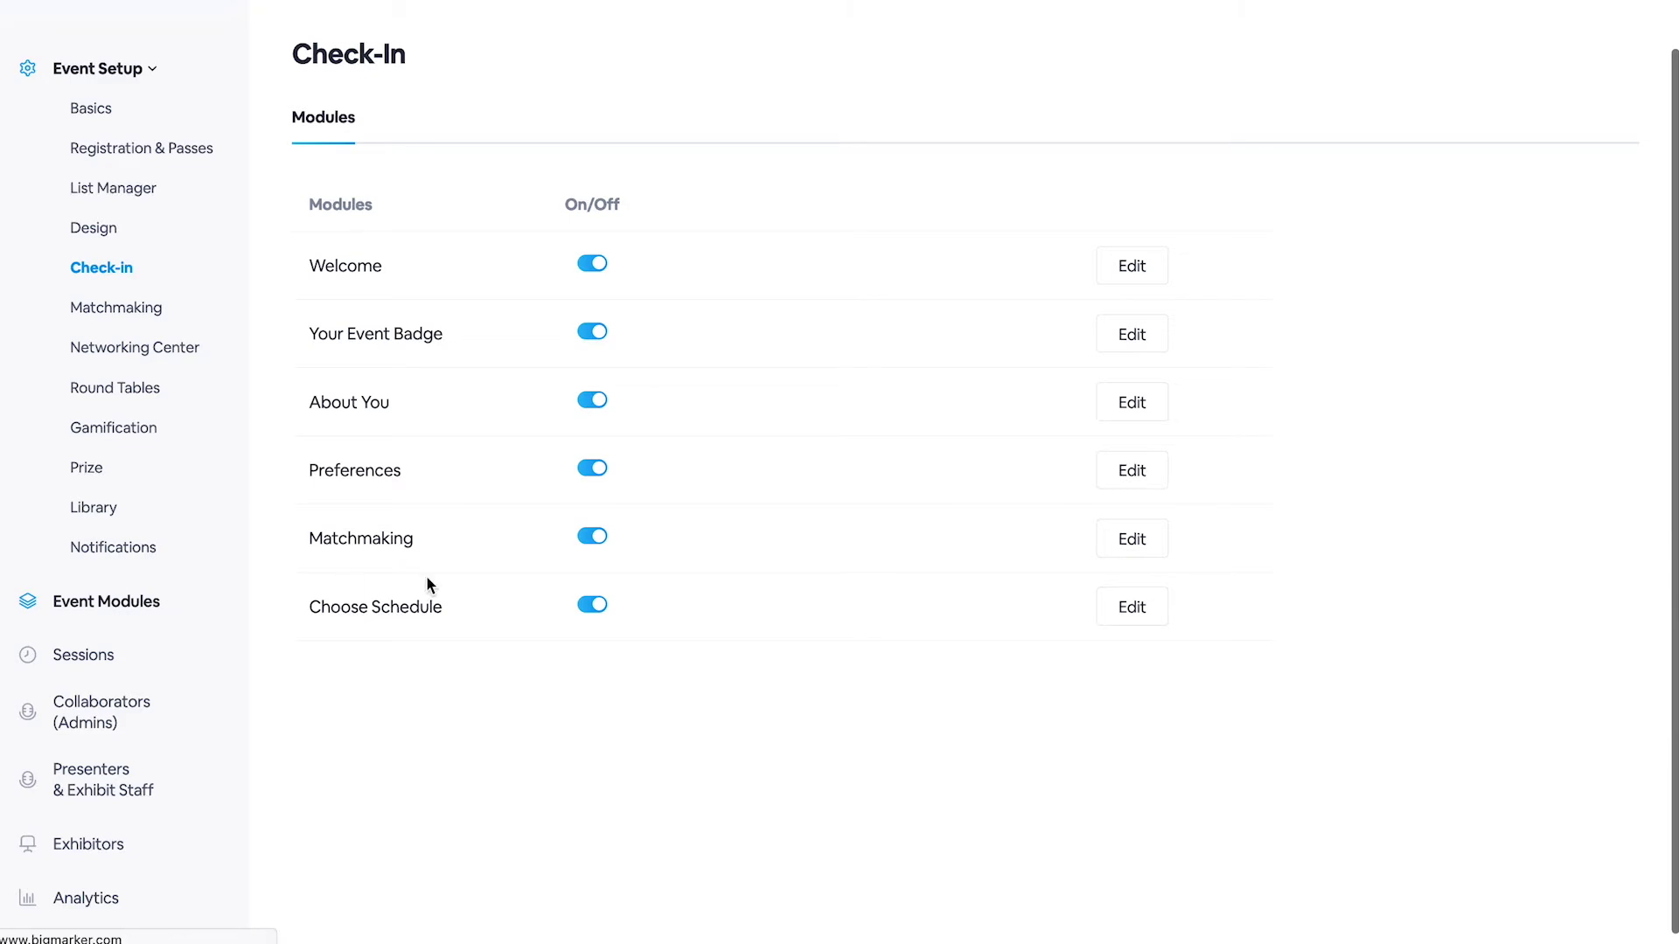
{"action": "scroll", "coordinate": [925, 689], "scroll_direction": "down", "scroll_amount": 4}
{"action": "scroll", "coordinate": [927, 696], "scroll_direction": "up", "scroll_amount": 1}
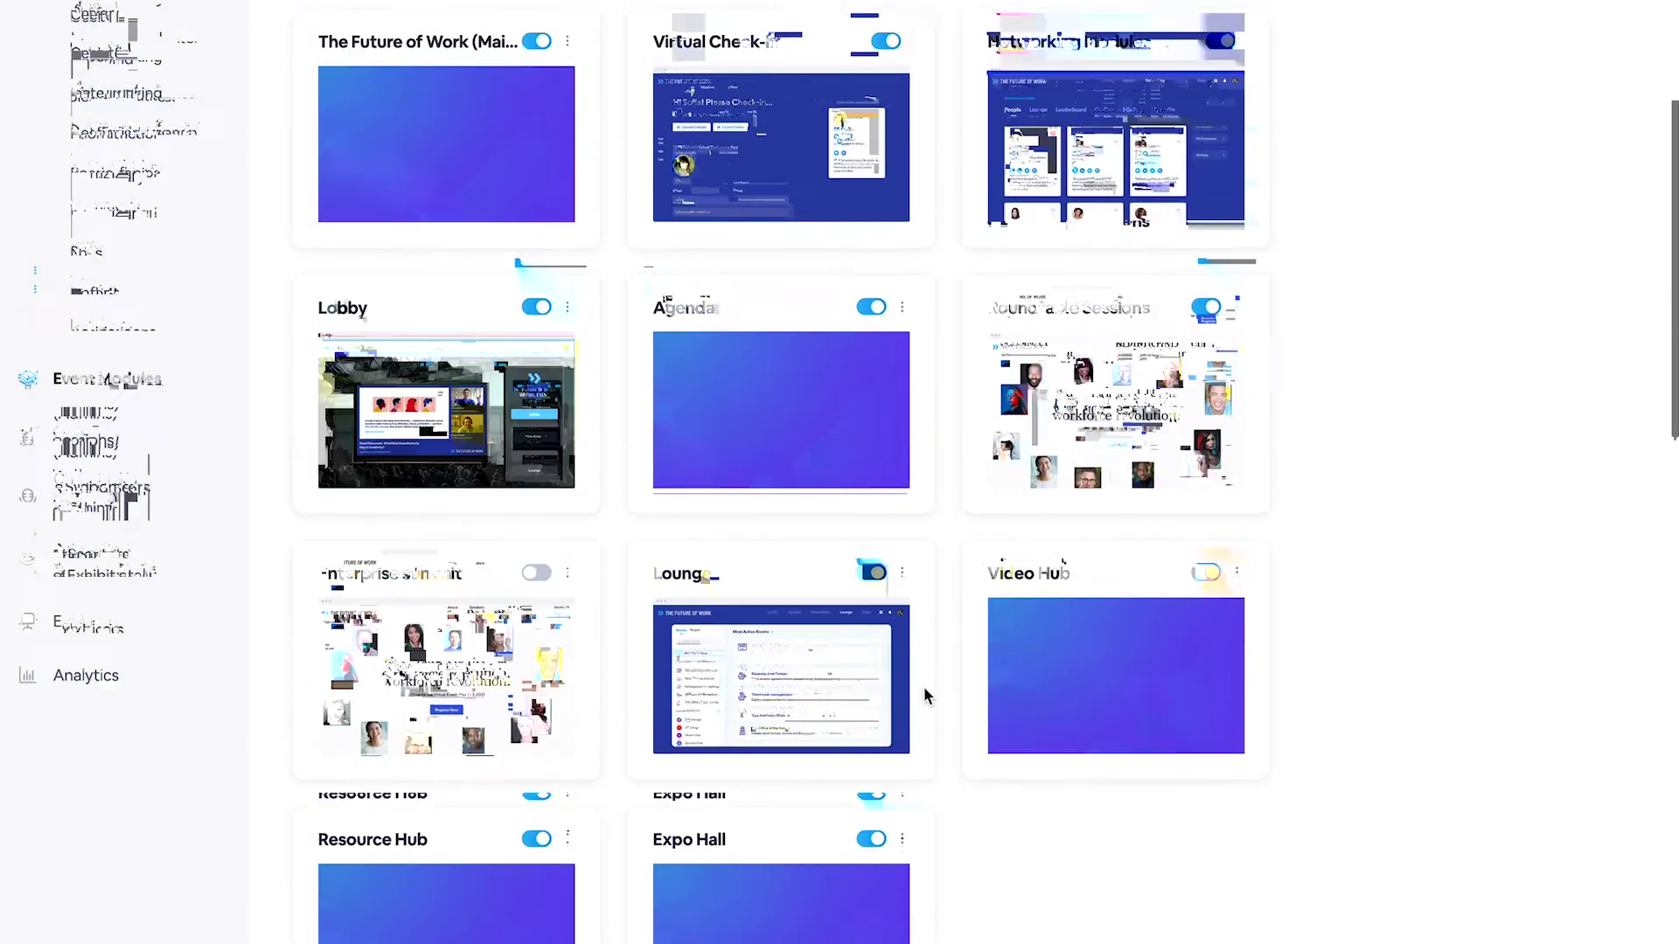
{"action": "scroll", "coordinate": [923, 696], "scroll_direction": "up", "scroll_amount": 1}
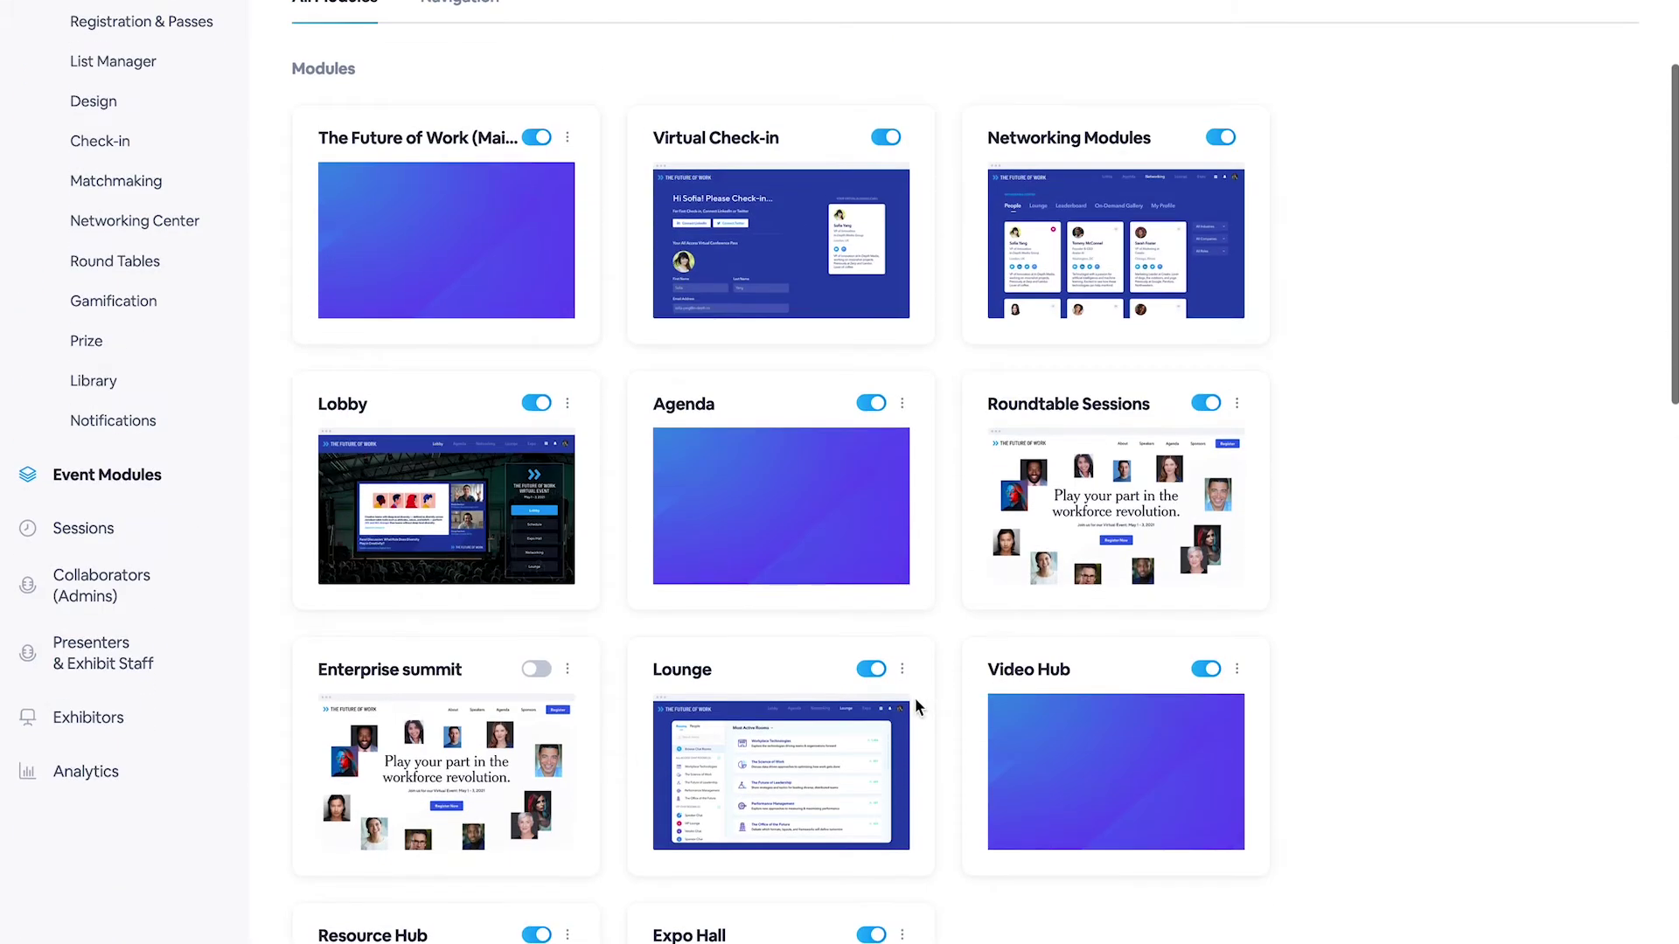
- Start a new session copying the Agenda Sessions (Live) template
{"action": "left_click", "coordinate": [112, 535]}
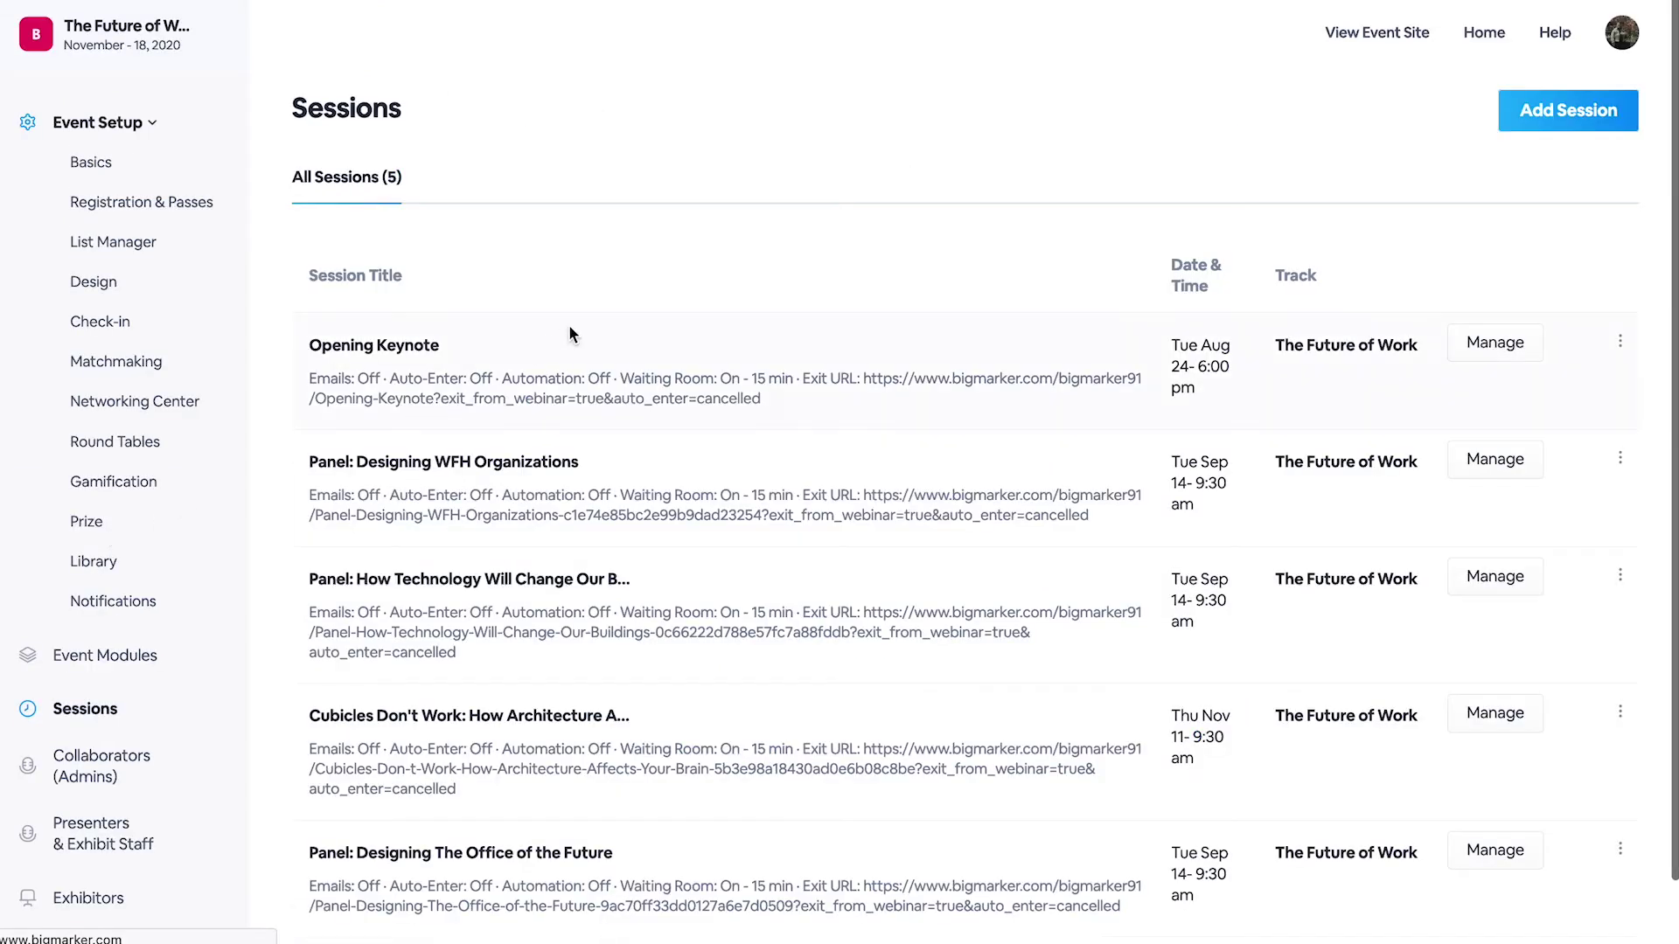
{"action": "scroll", "coordinate": [601, 380], "scroll_direction": "down", "scroll_amount": 1}
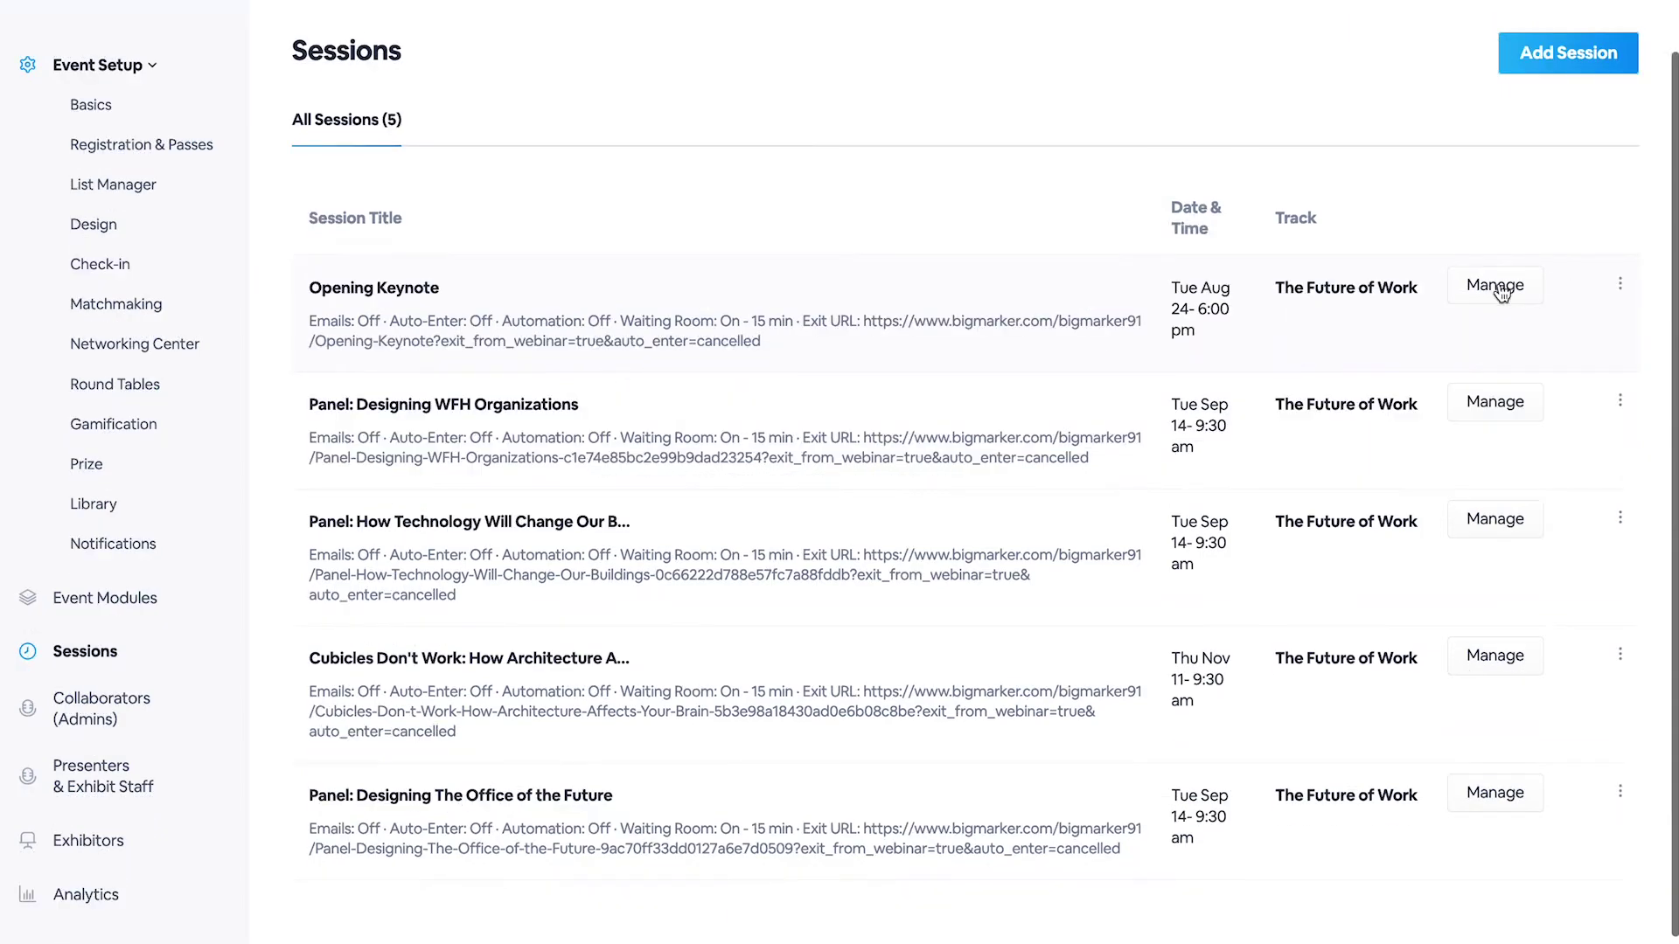
{"action": "left_click", "coordinate": [1567, 56]}
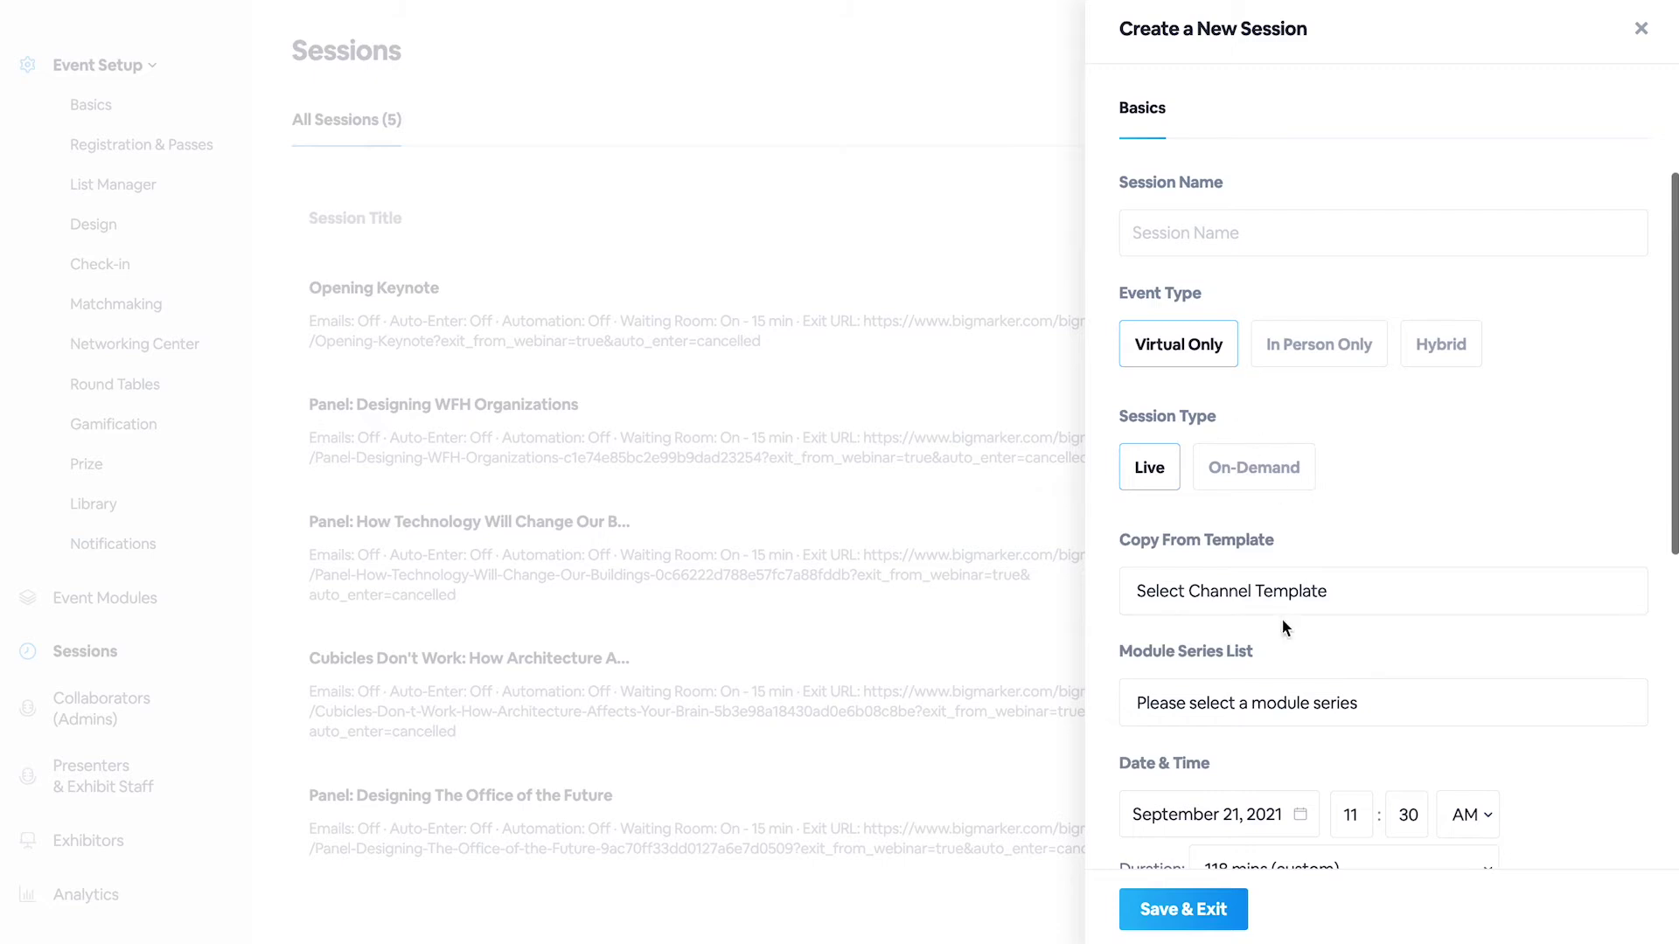
{"action": "left_click", "coordinate": [1308, 594]}
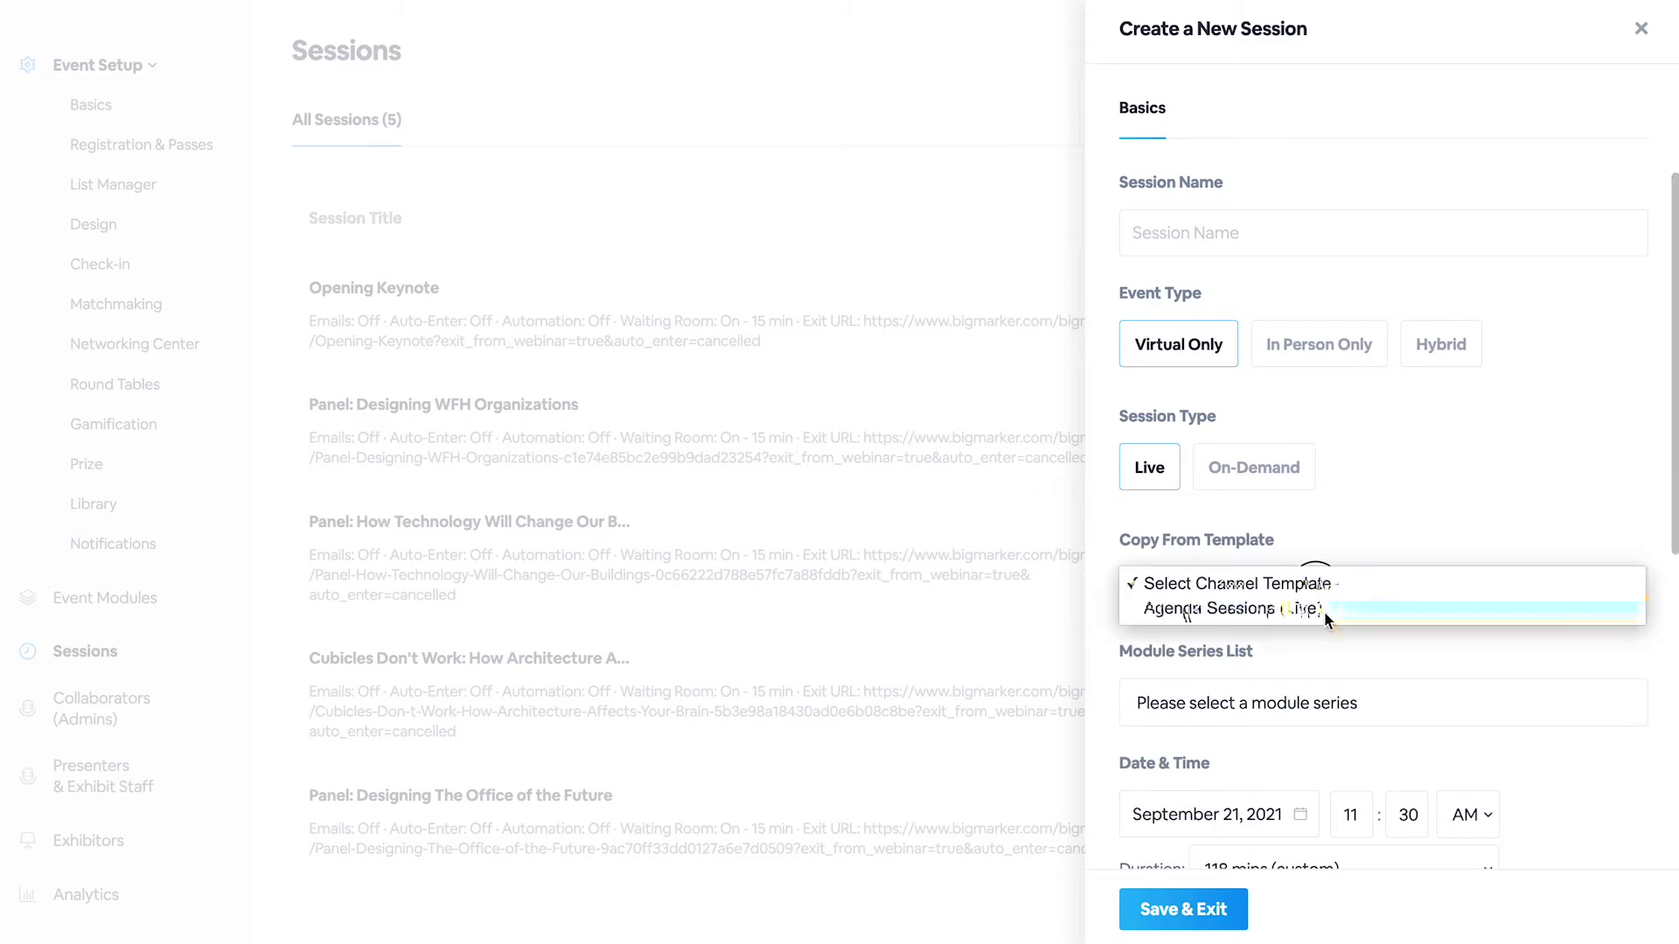
{"action": "left_click", "coordinate": [1324, 610]}
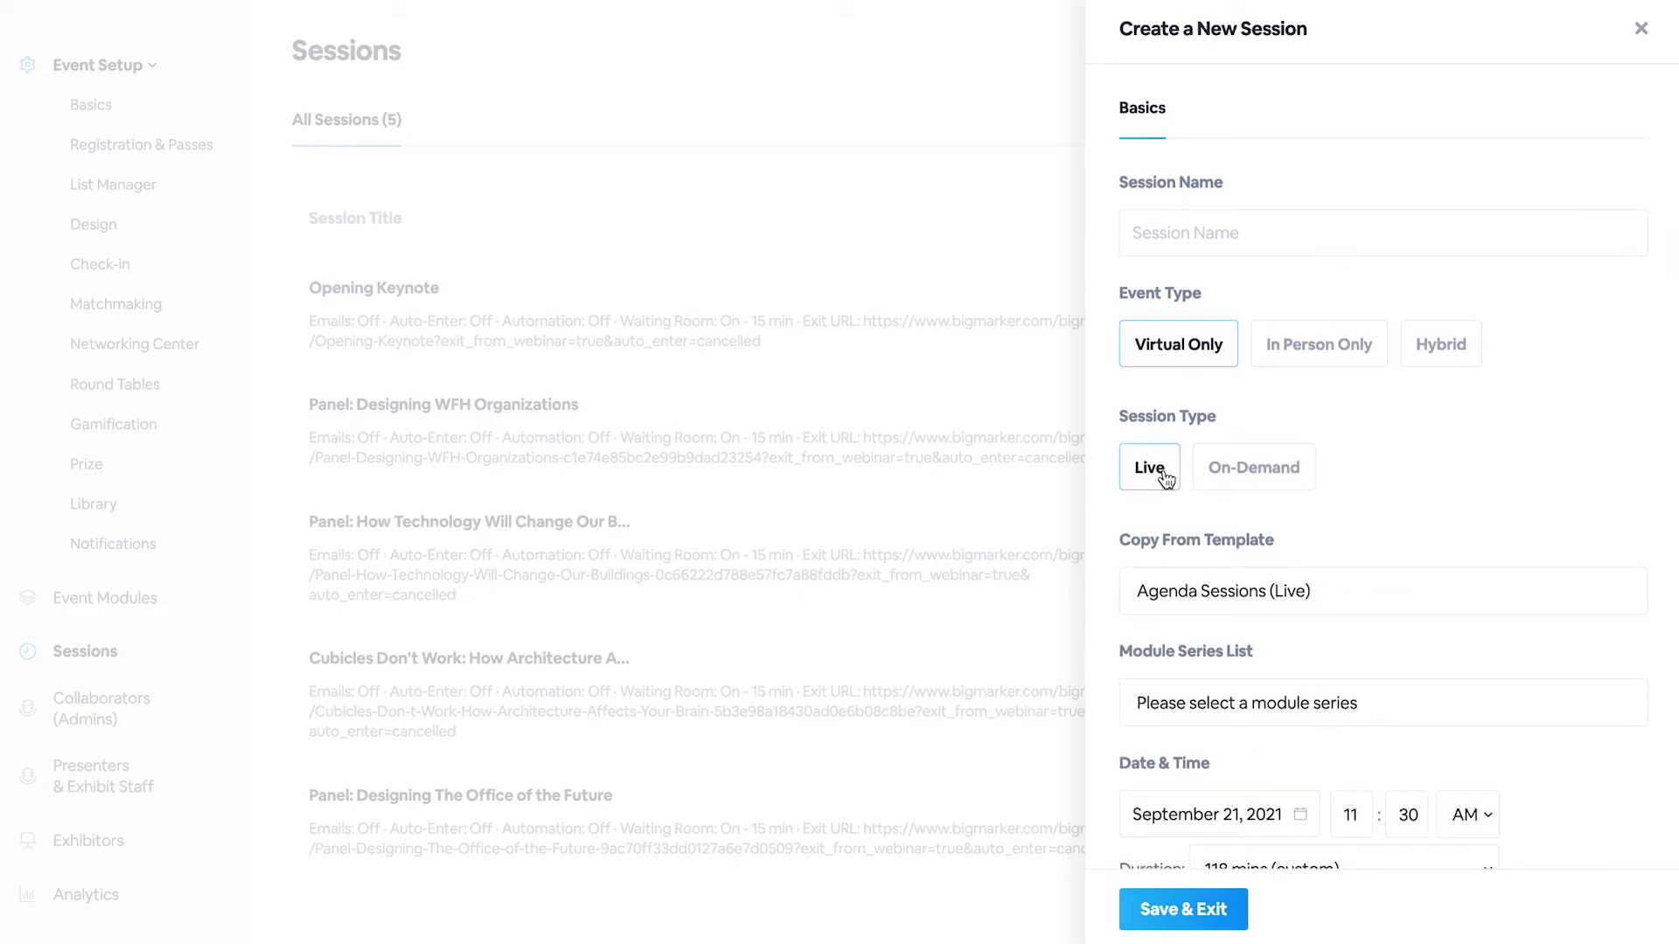
- Try linking the session to an existing agenda item, attempt saving, then discard the draft
{"action": "scroll", "coordinate": [1278, 560], "scroll_direction": "down", "scroll_amount": 2}
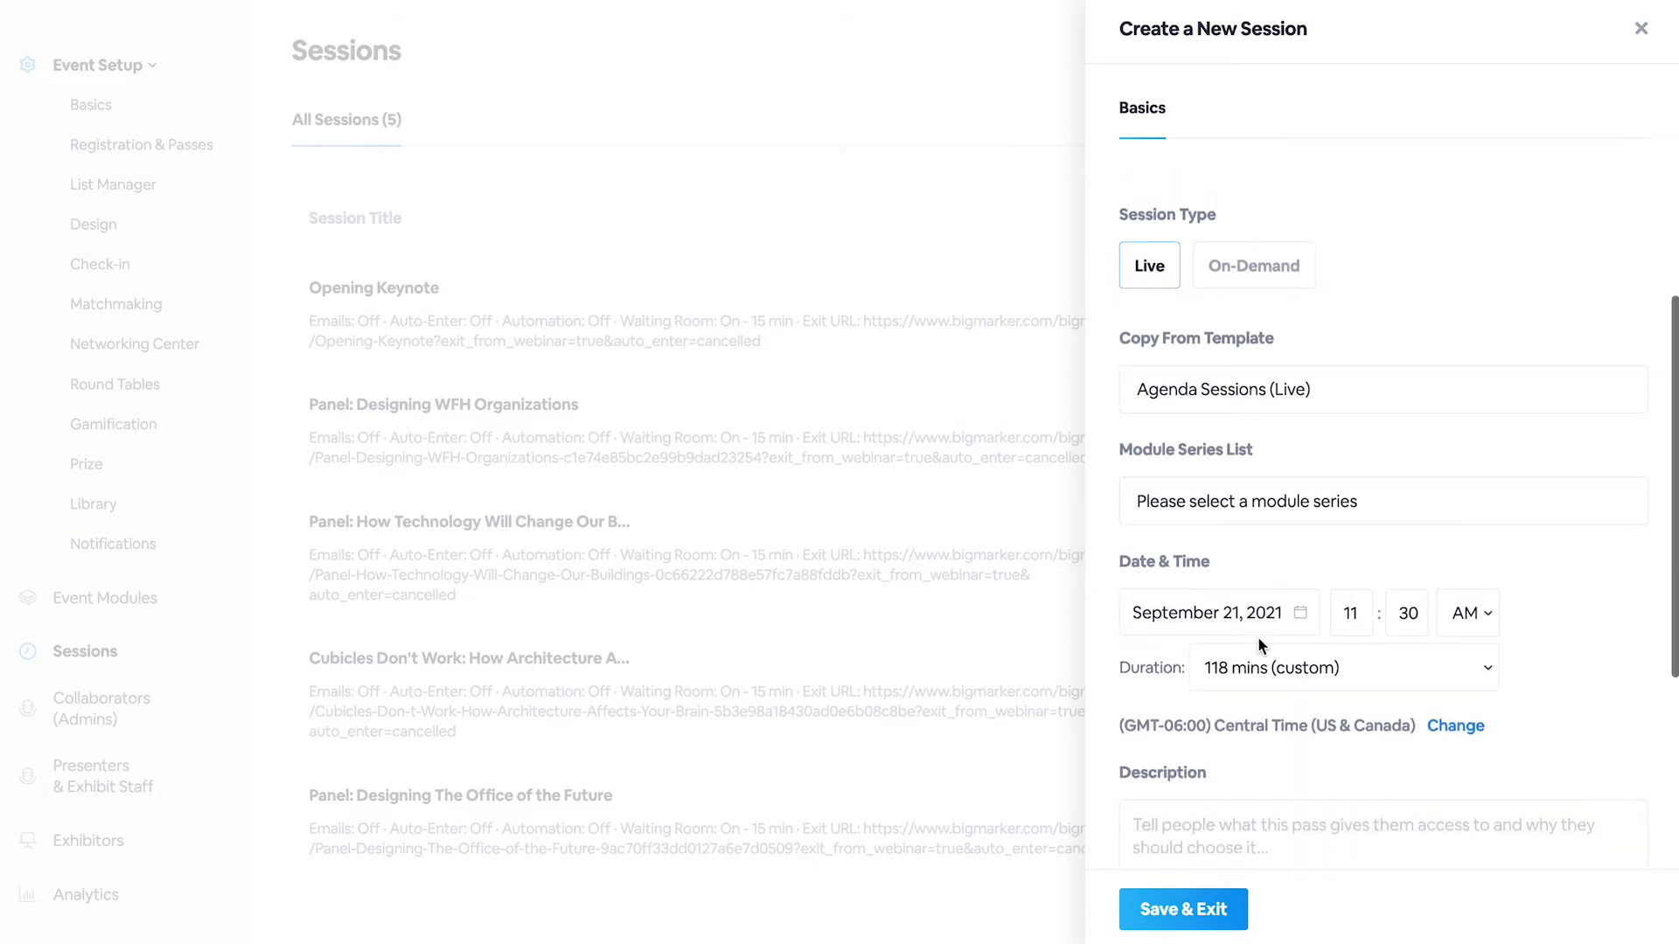
{"action": "scroll", "coordinate": [1268, 672], "scroll_direction": "down", "scroll_amount": 2}
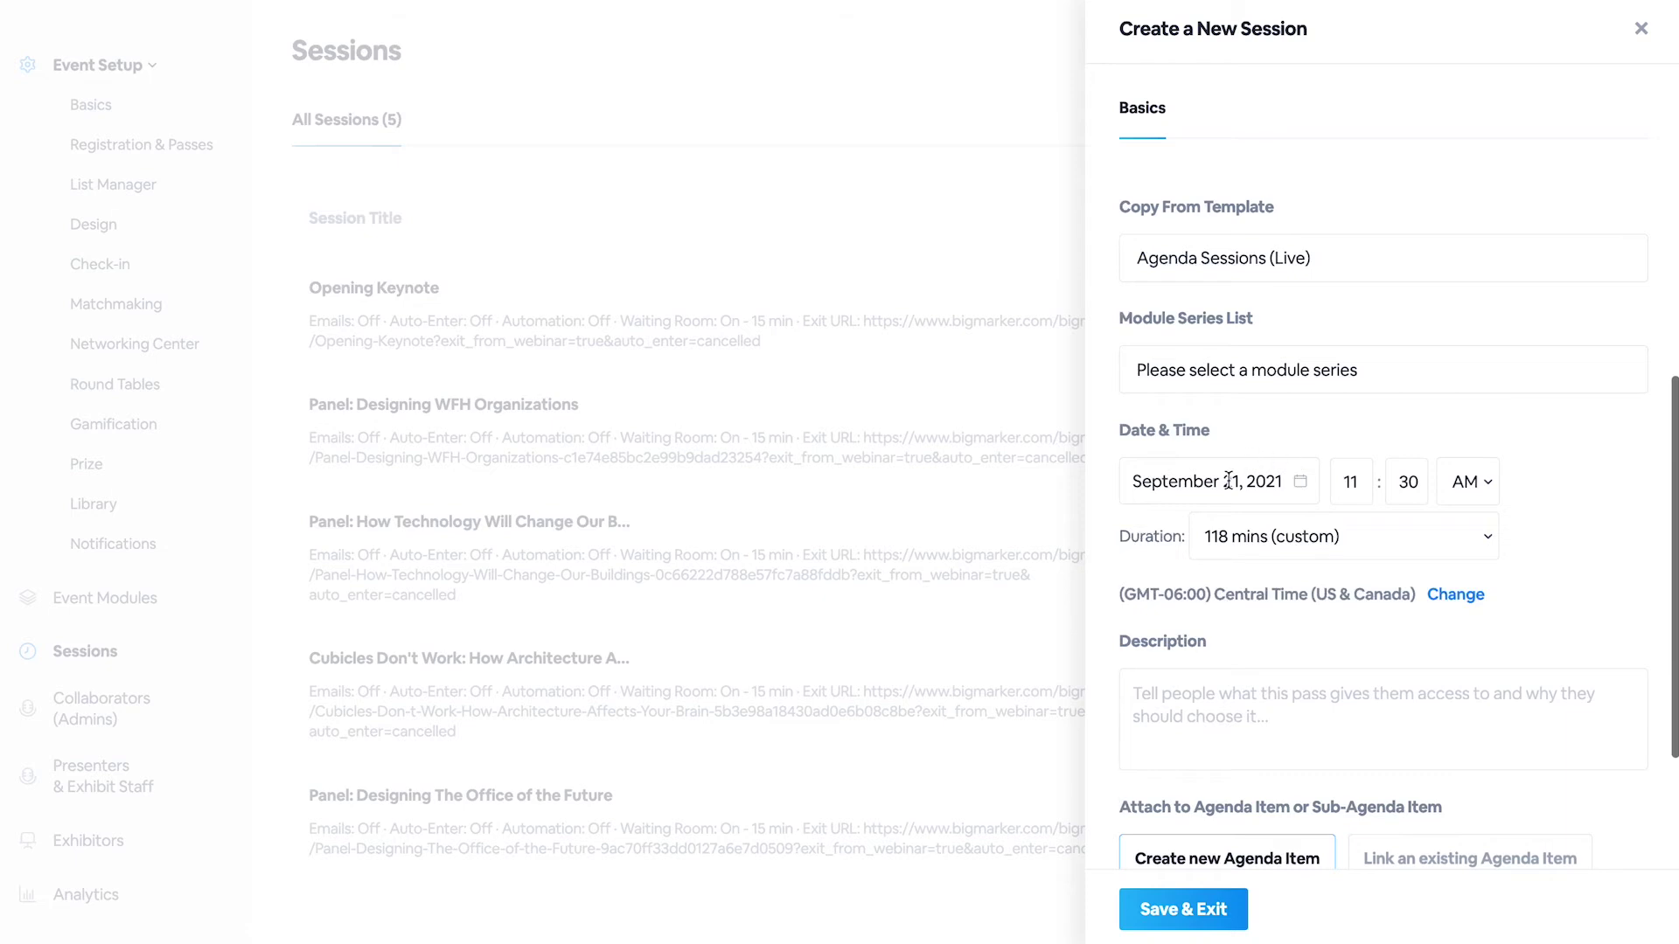
{"action": "scroll", "coordinate": [1264, 627], "scroll_direction": "down", "scroll_amount": 2}
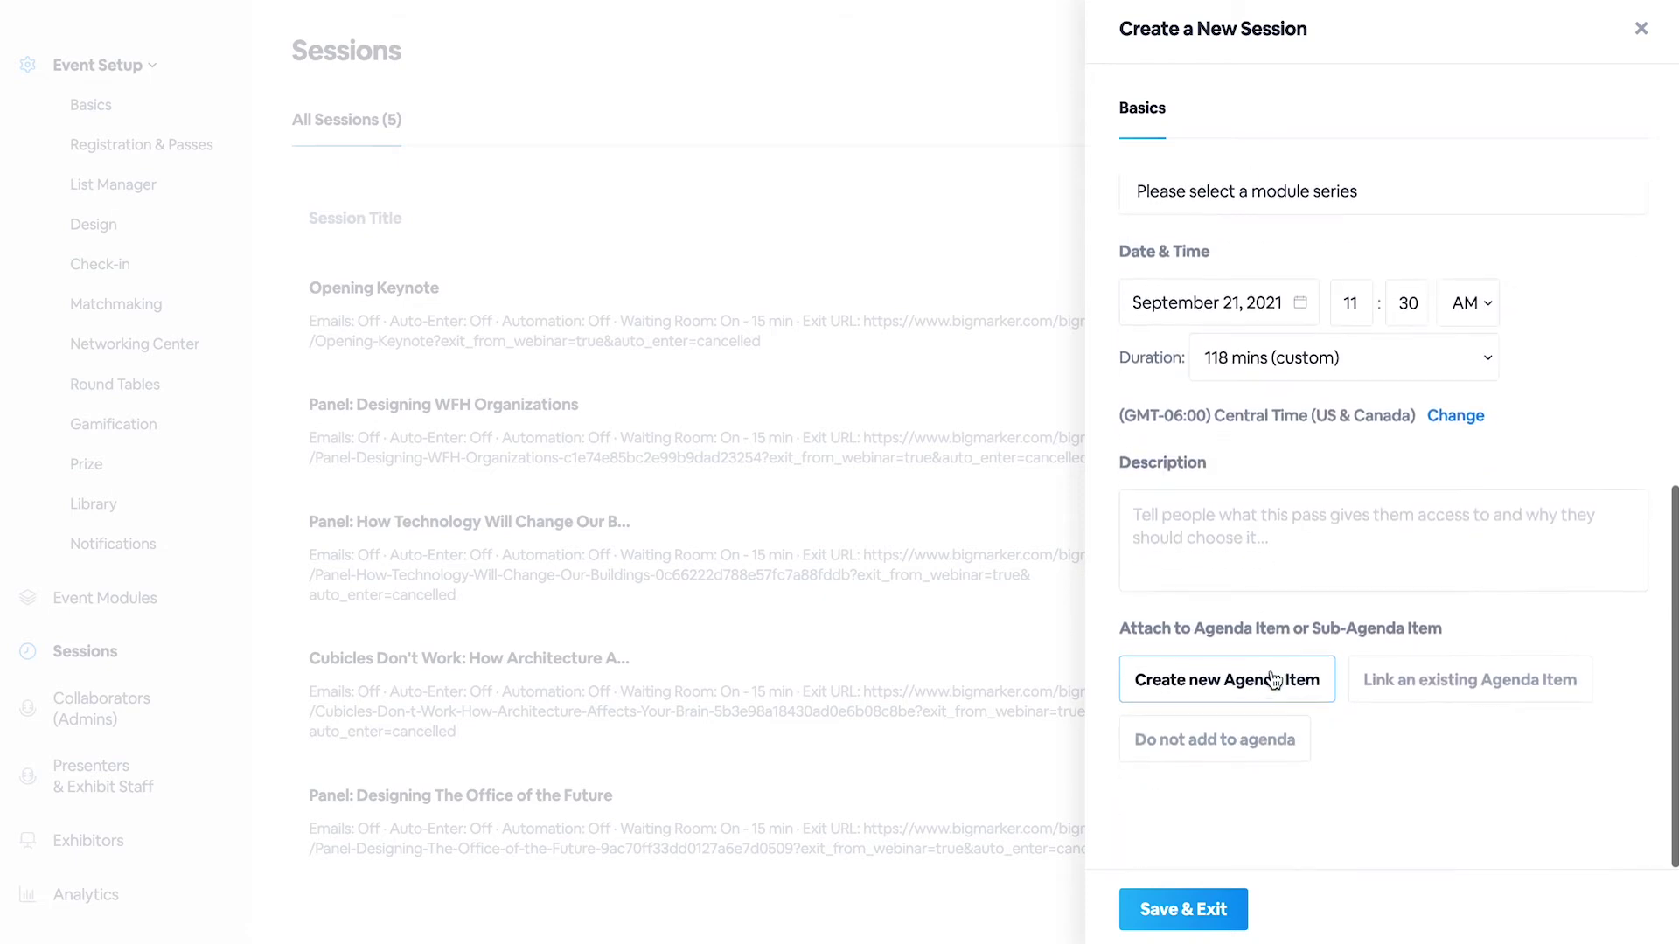
{"action": "left_click", "coordinate": [1406, 697]}
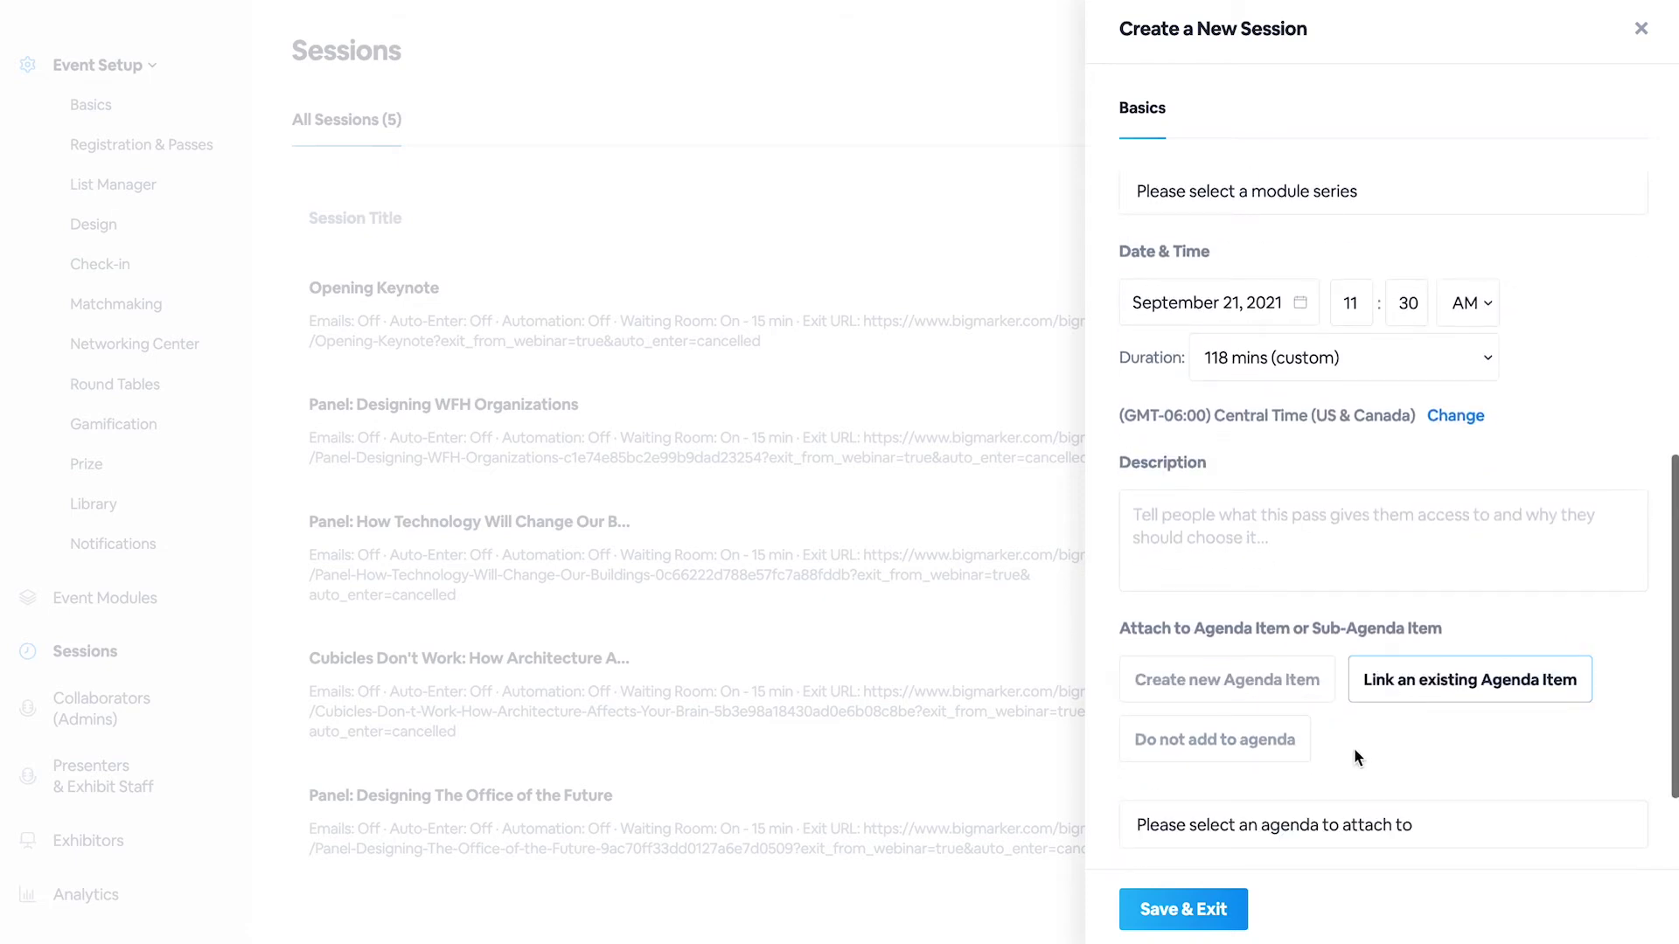
{"action": "scroll", "coordinate": [1417, 691], "scroll_direction": "down", "scroll_amount": 2}
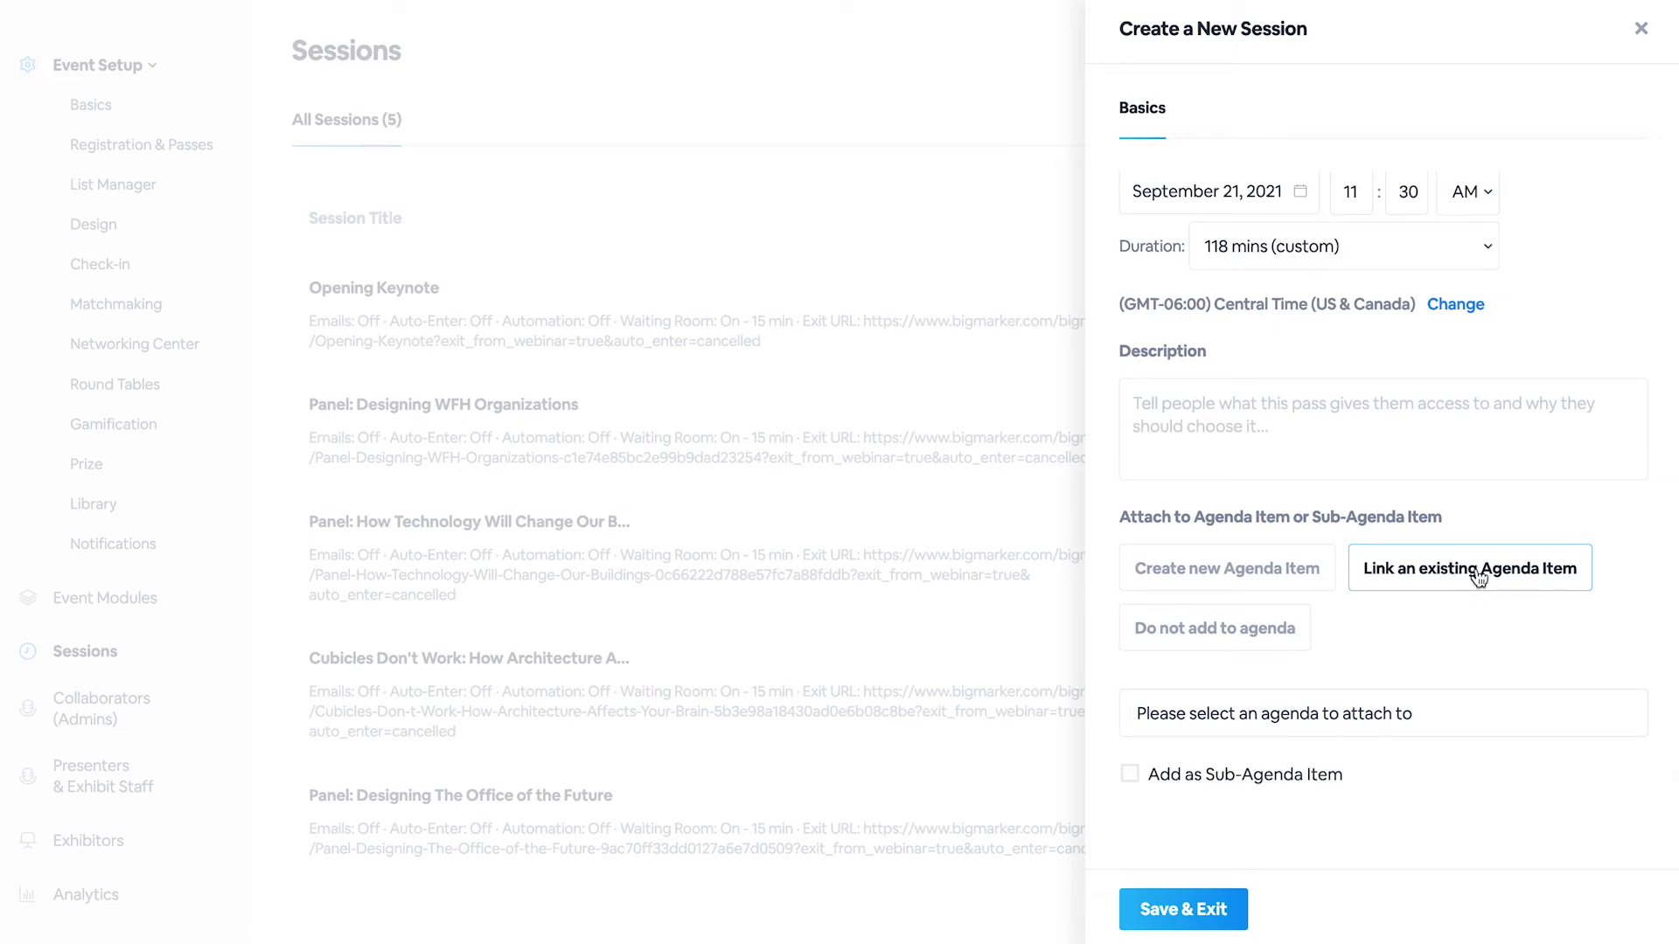
{"action": "left_click", "coordinate": [1476, 714]}
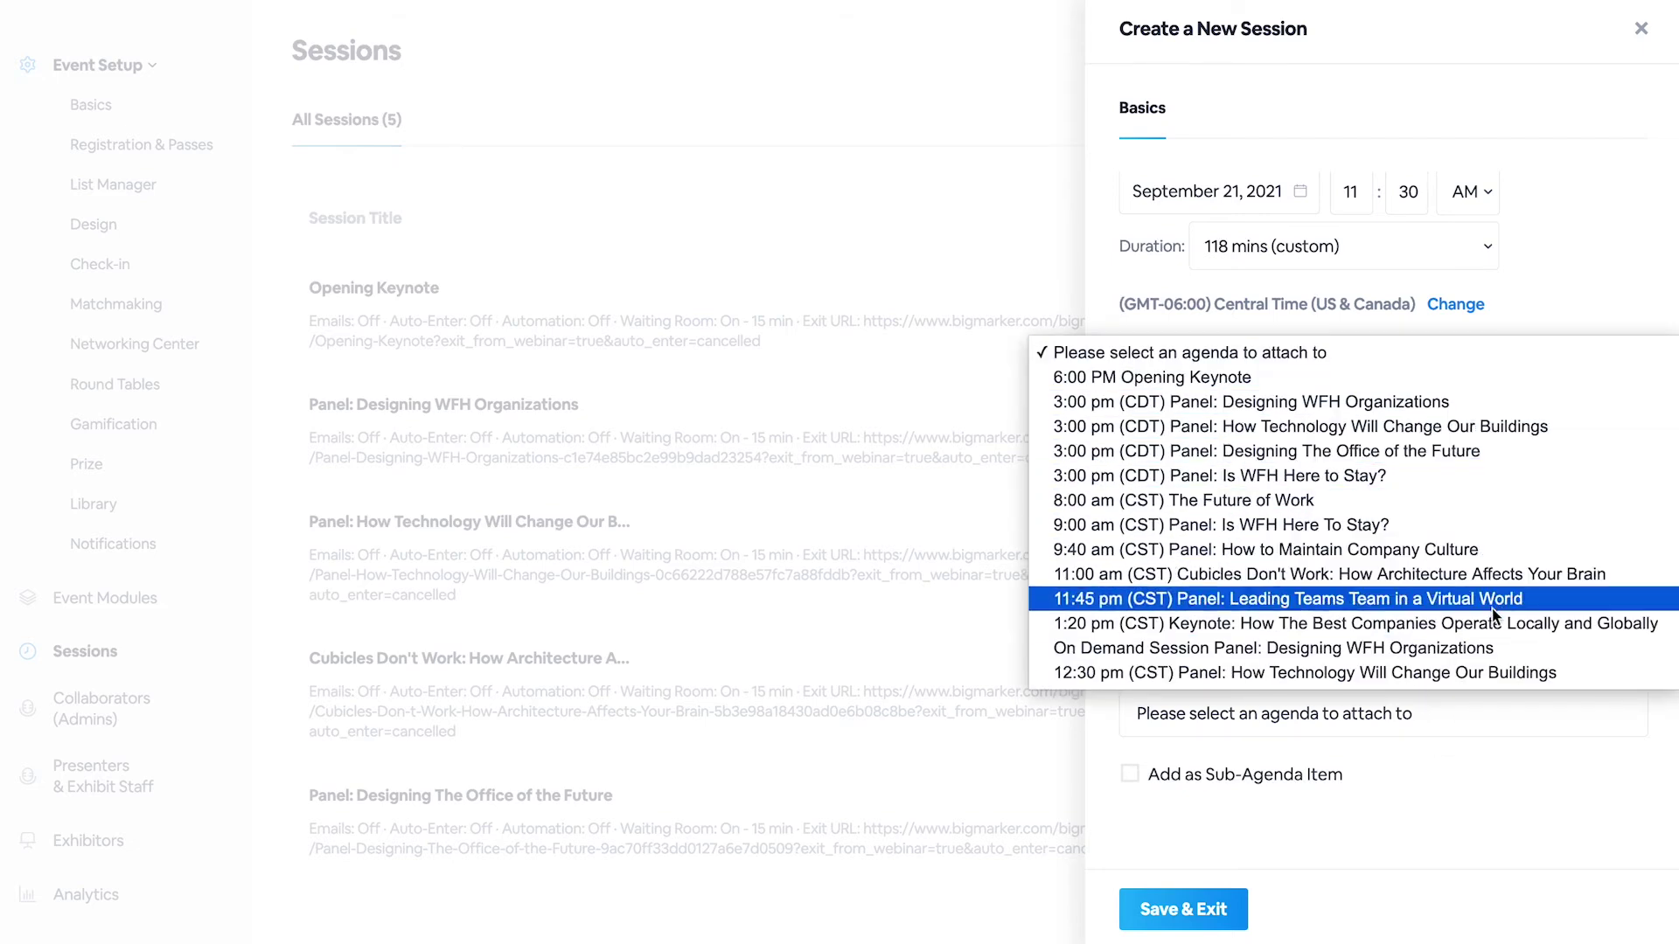
{"action": "left_click", "coordinate": [1327, 877]}
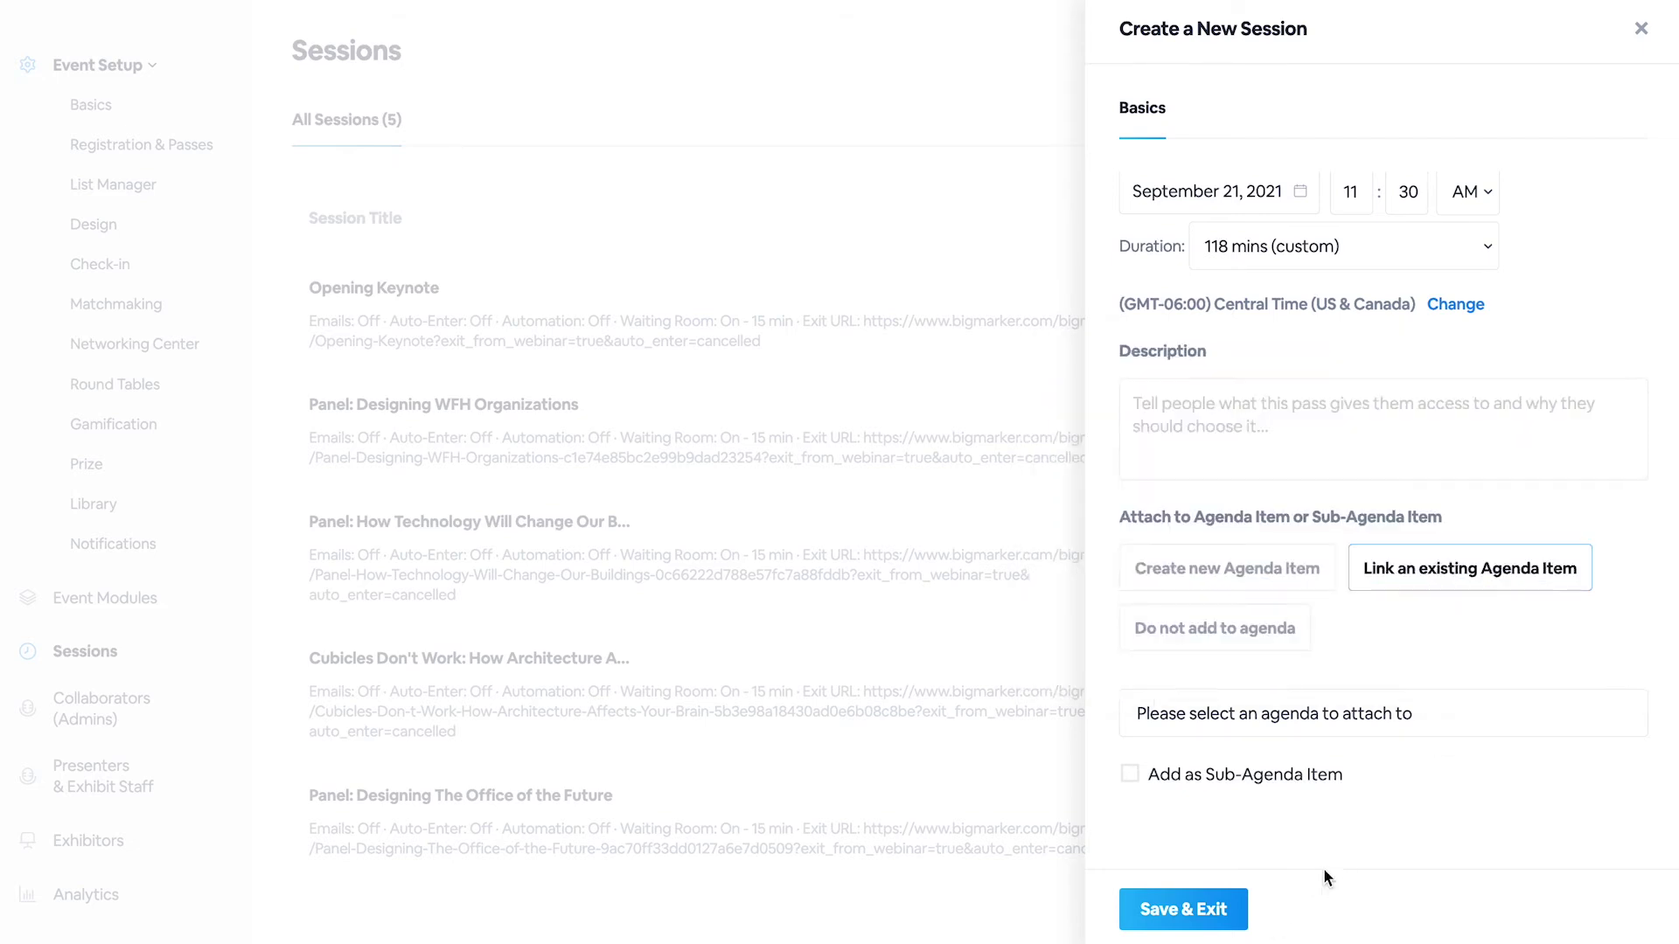
{"action": "left_click", "coordinate": [1221, 923]}
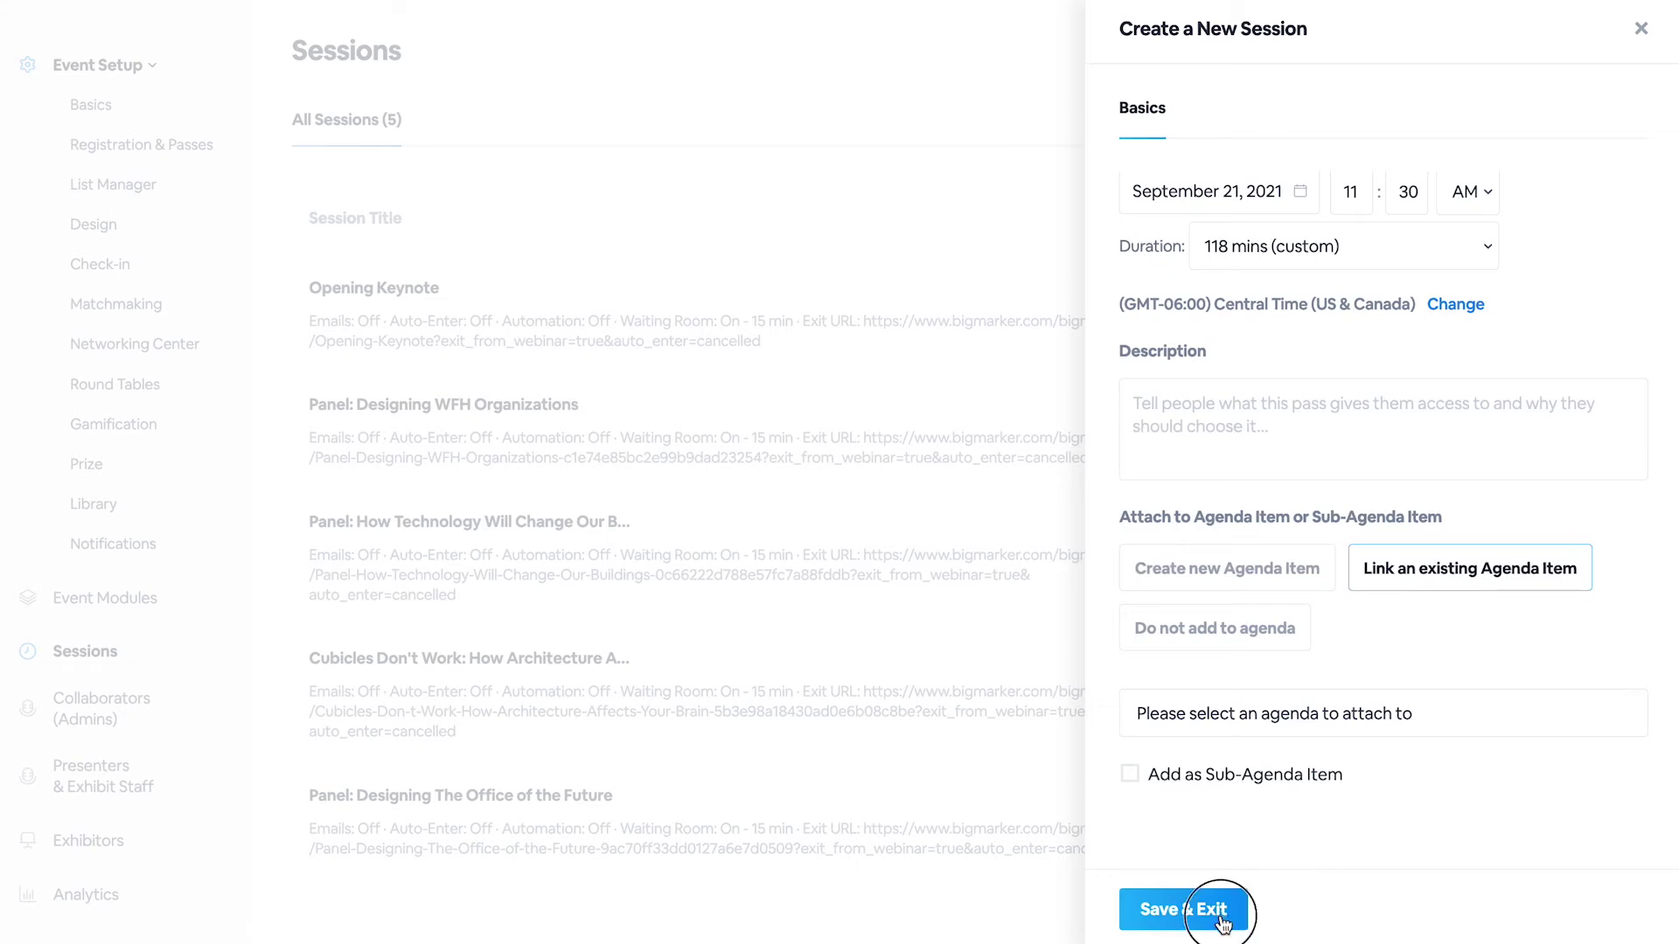
{"action": "left_click", "coordinate": [1642, 29]}
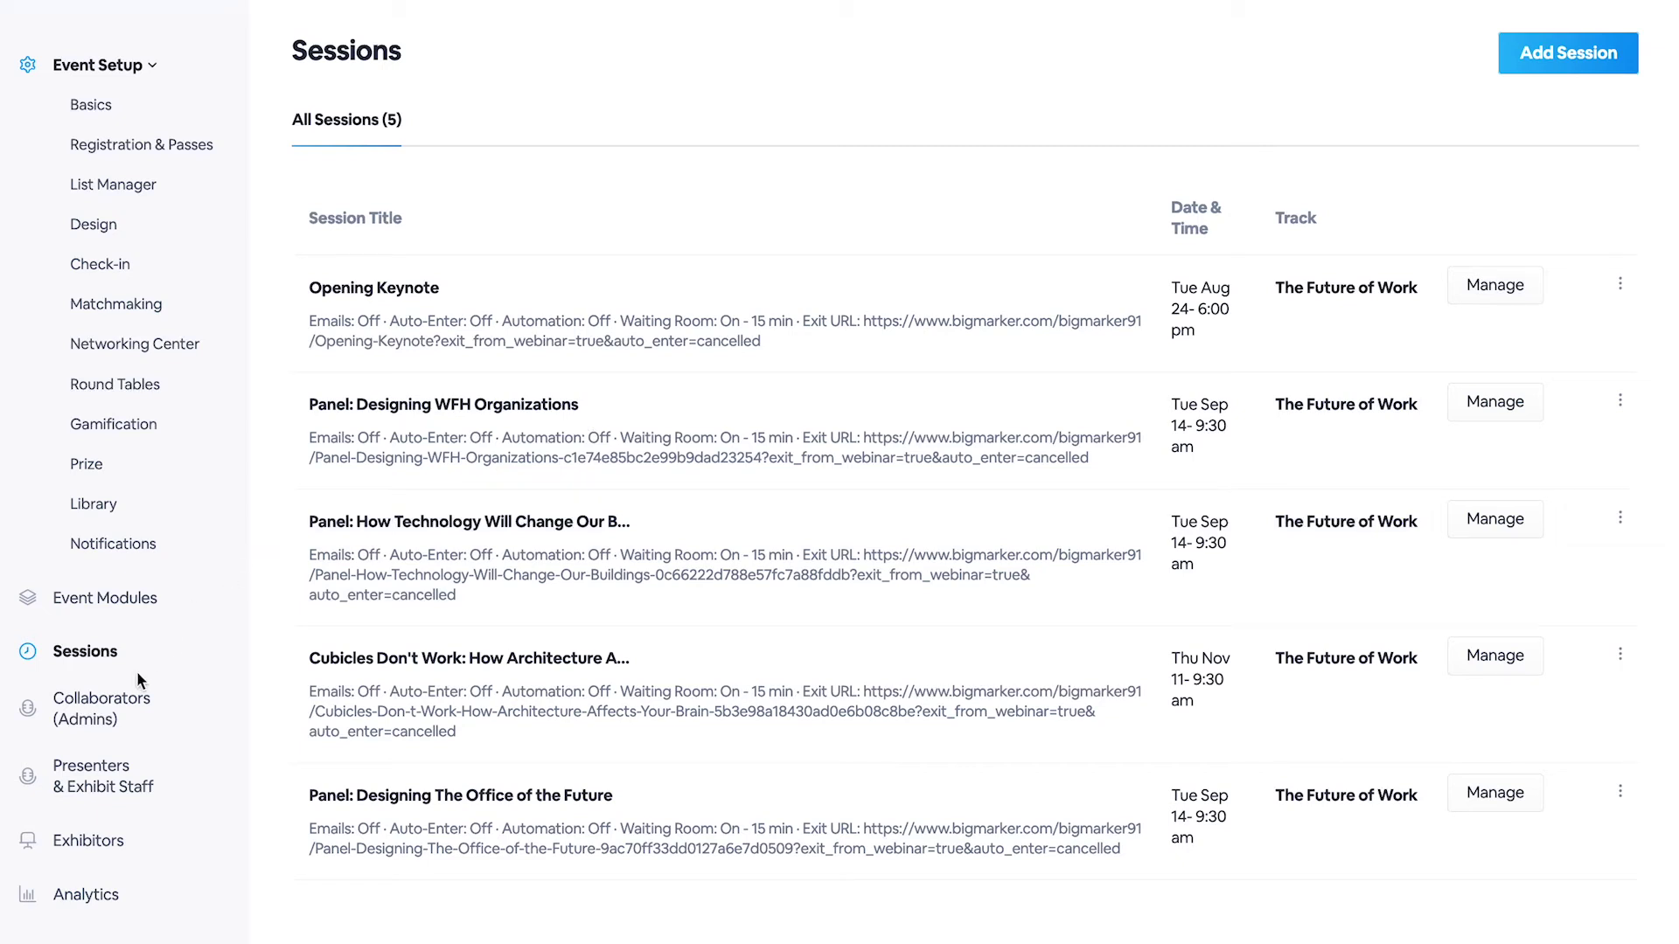
{"action": "left_click", "coordinate": [128, 790]}
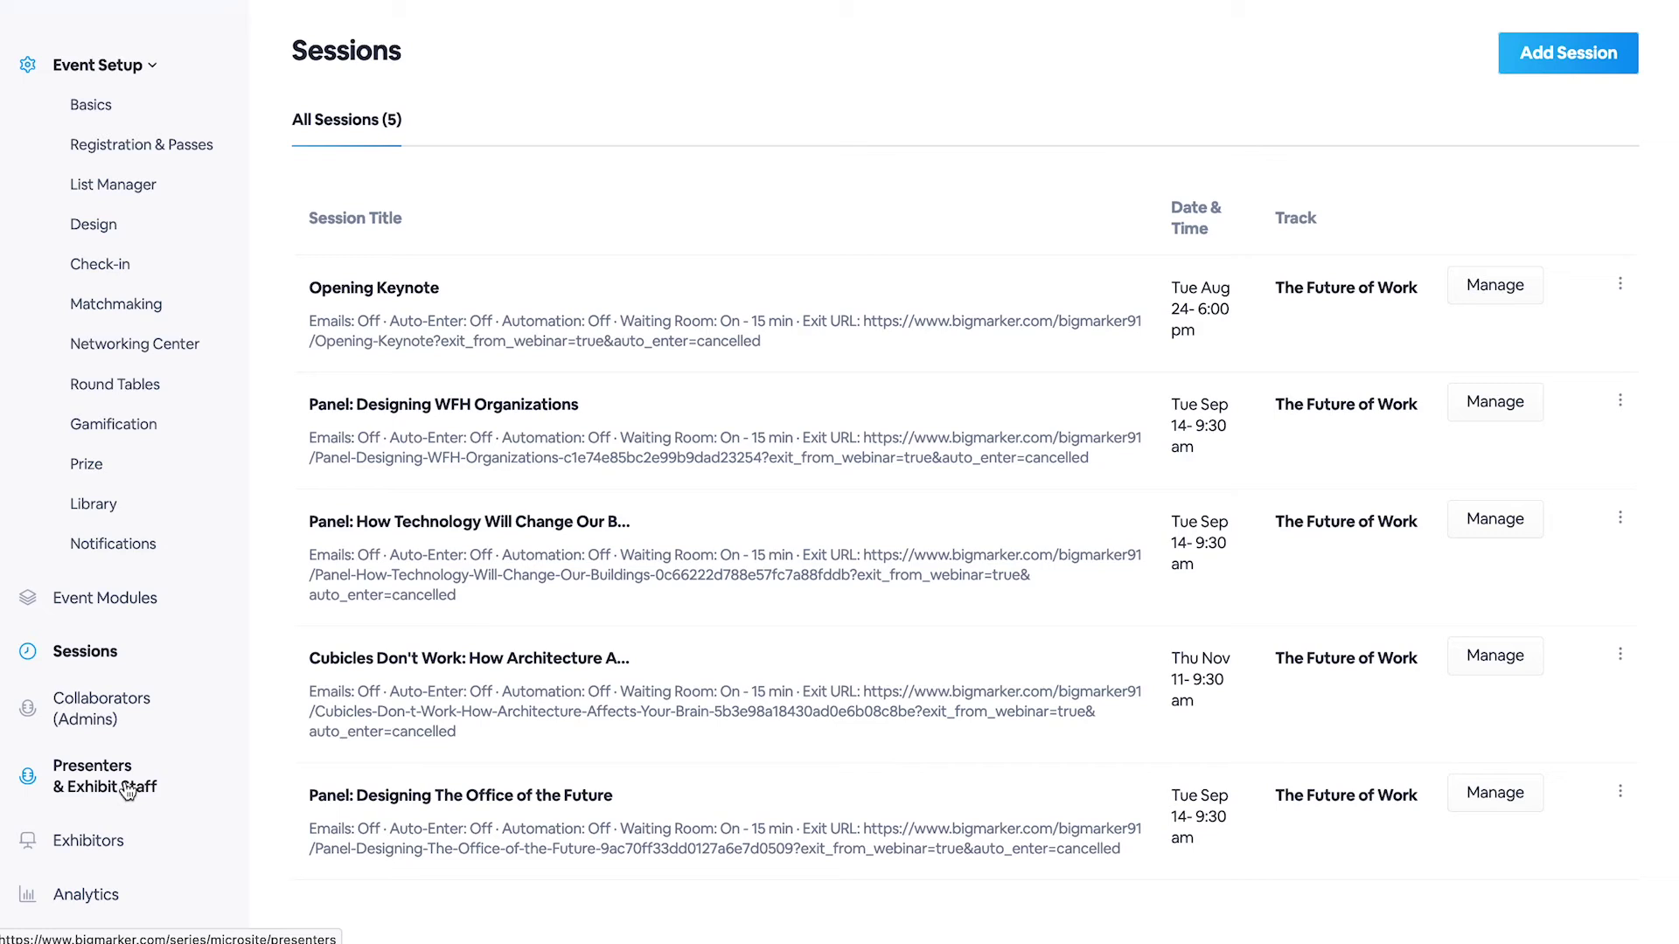
{"action": "left_click", "coordinate": [114, 722]}
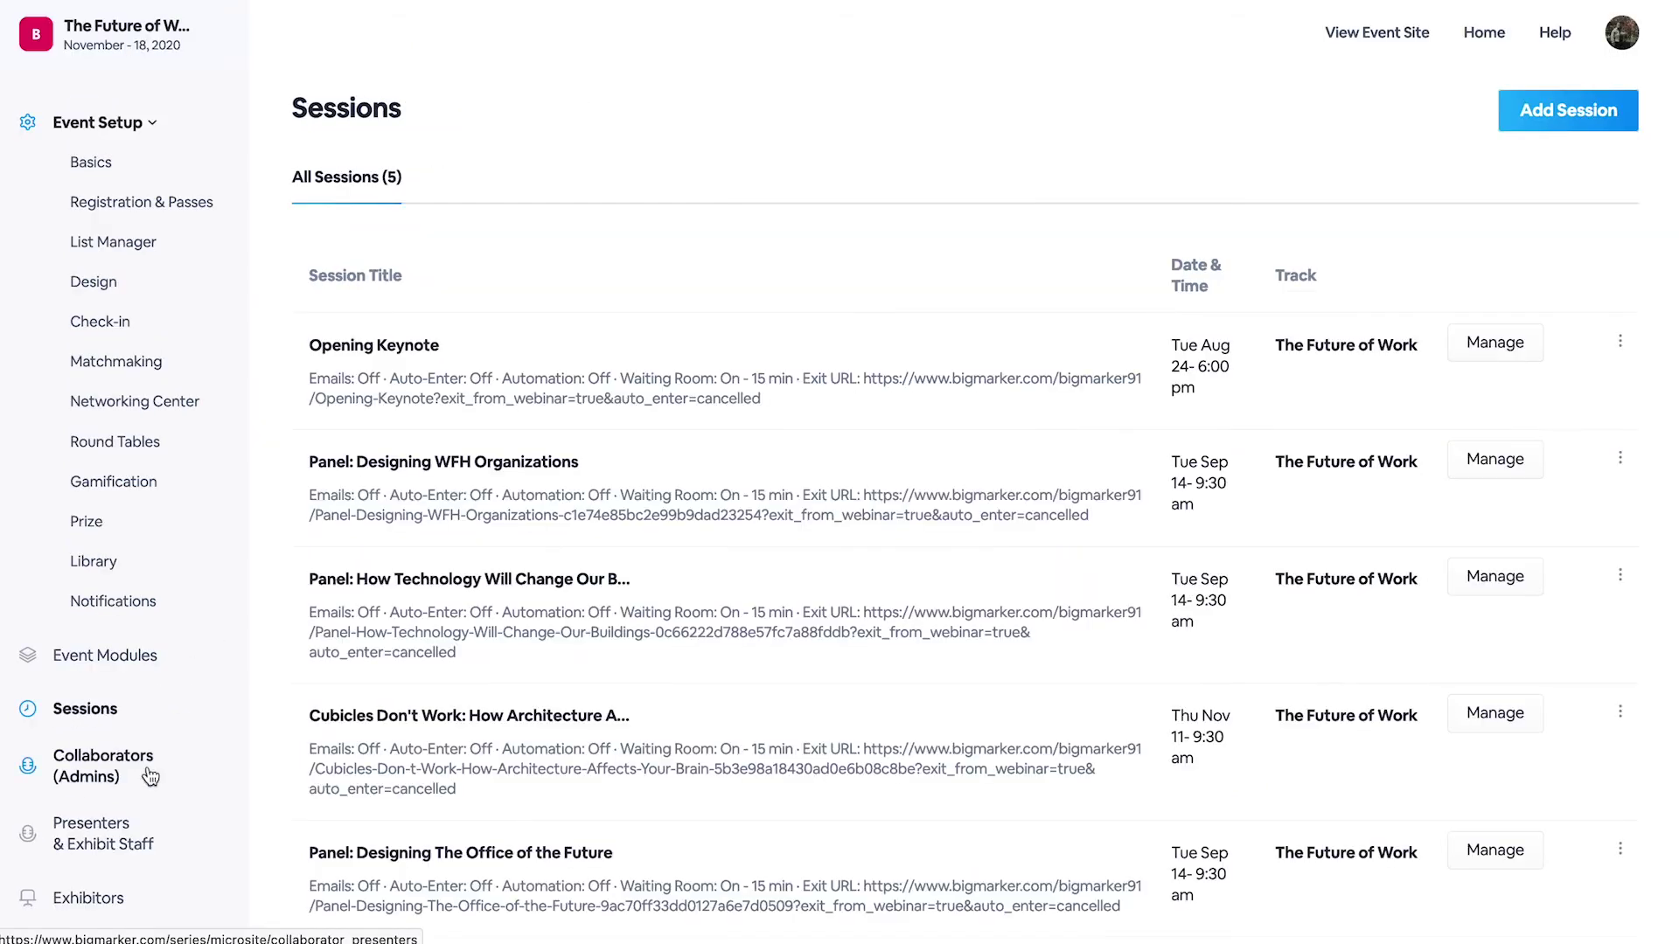
- Start adding a collaborator, keep the Admin role, and browse the people available to invite
{"action": "left_click", "coordinate": [148, 775]}
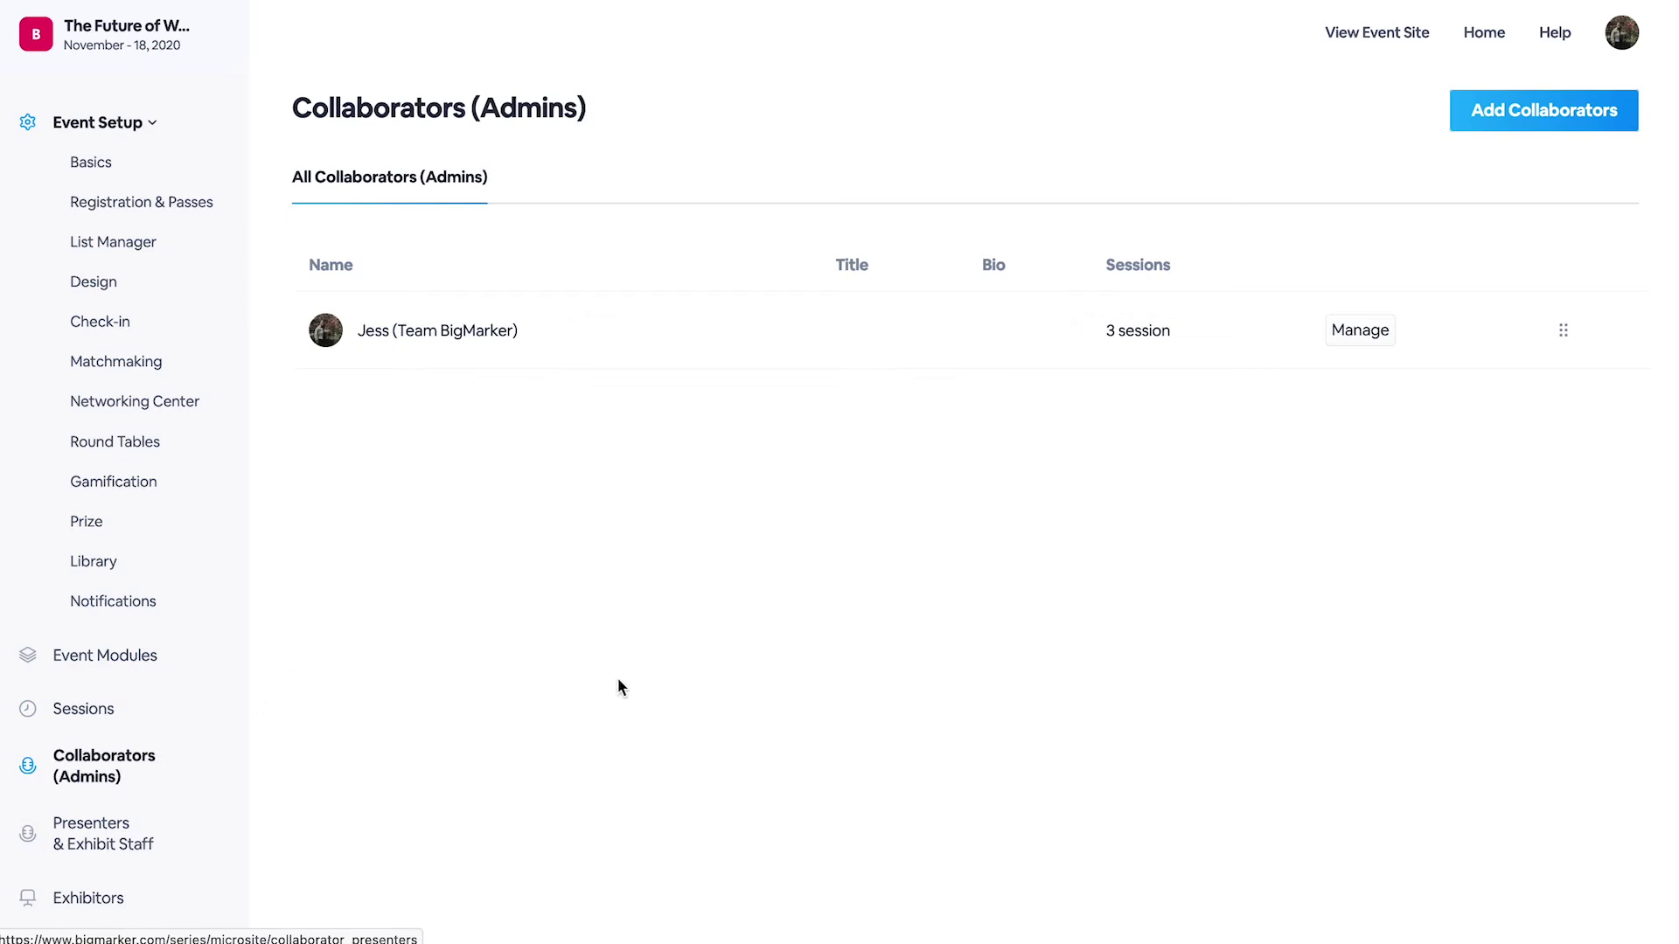
{"action": "left_click", "coordinate": [1489, 118]}
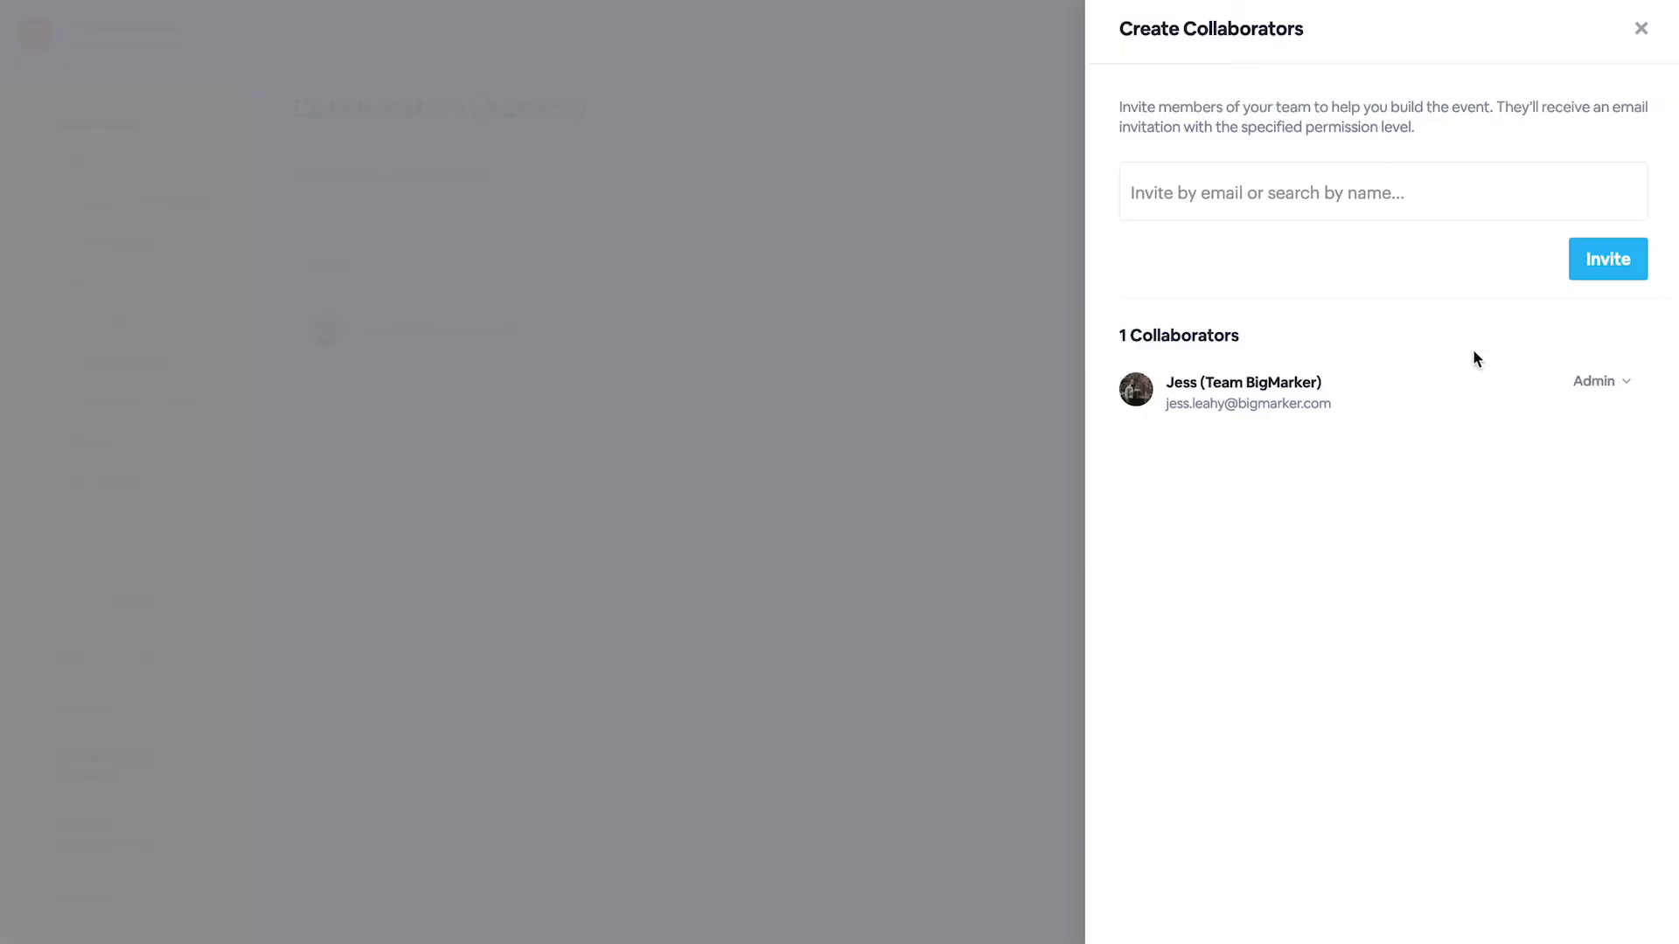
{"action": "left_click", "coordinate": [1598, 382]}
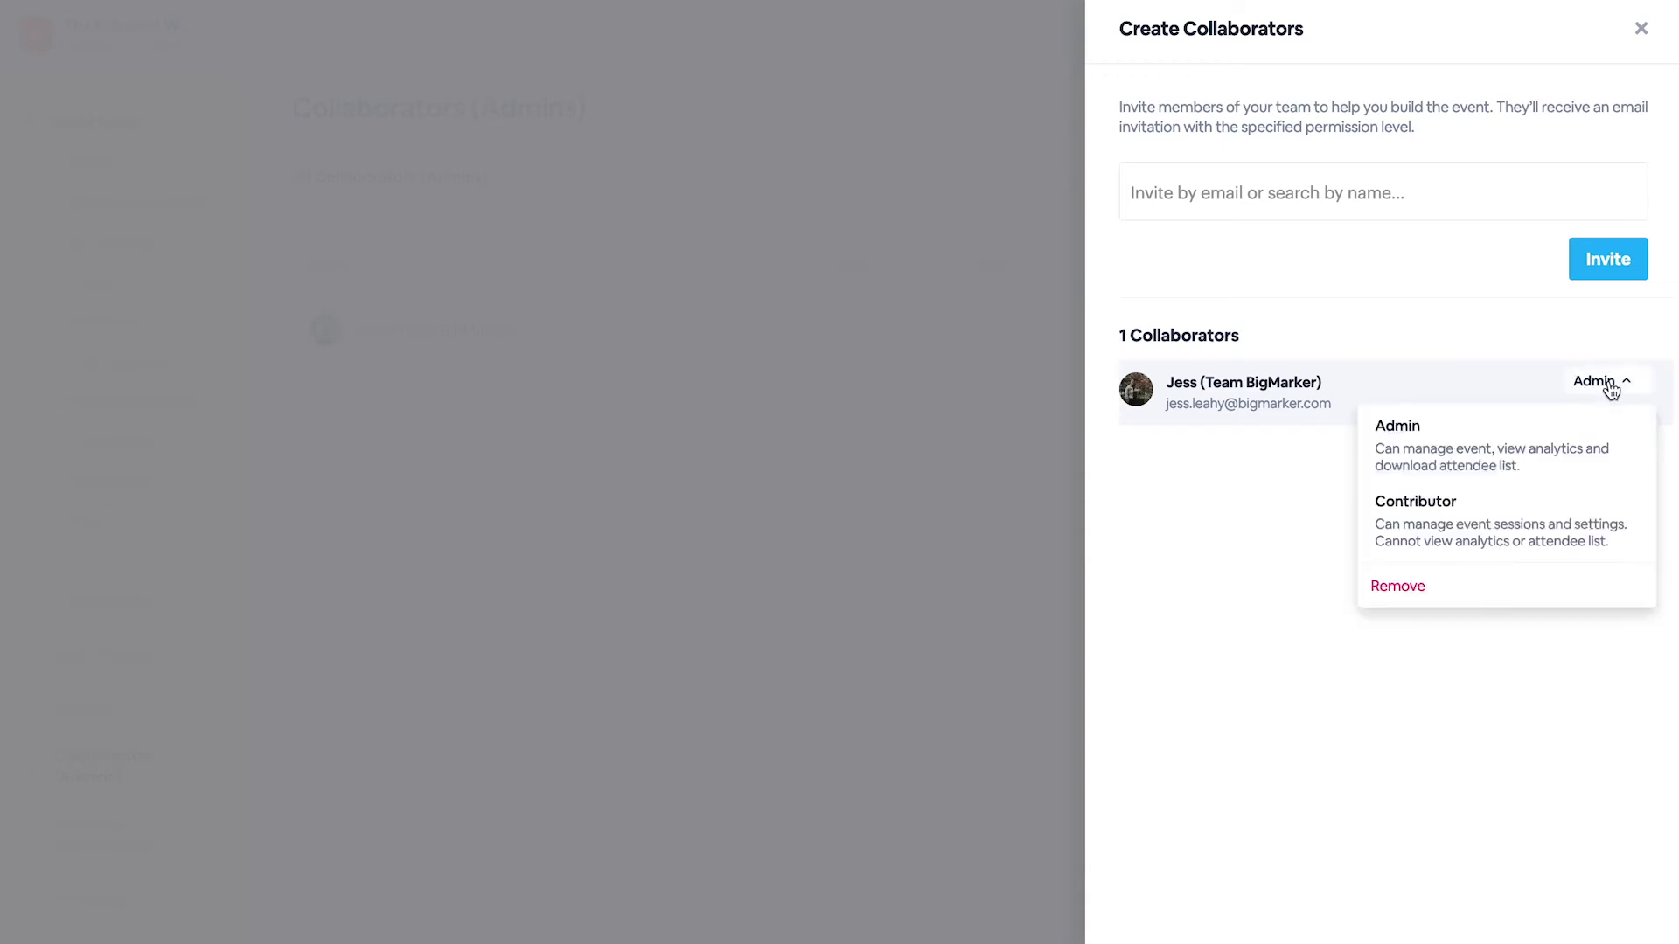
{"action": "left_click", "coordinate": [1529, 445]}
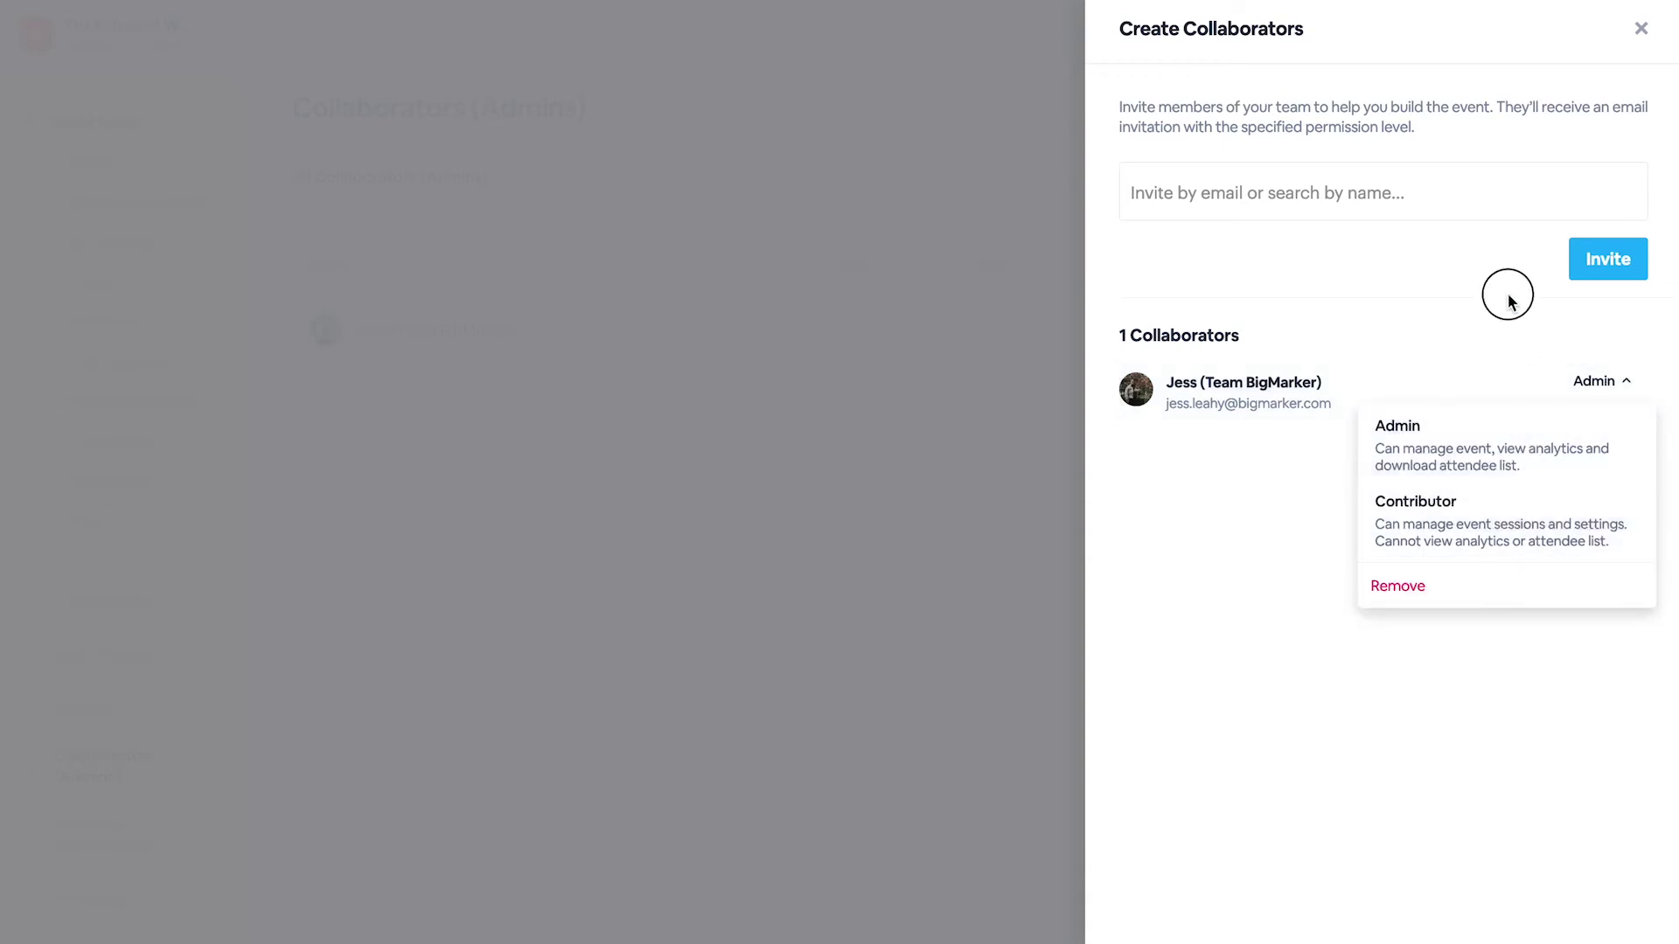
{"action": "left_click", "coordinate": [1355, 203]}
{"action": "scroll", "coordinate": [1322, 301], "scroll_direction": "down", "scroll_amount": 1}
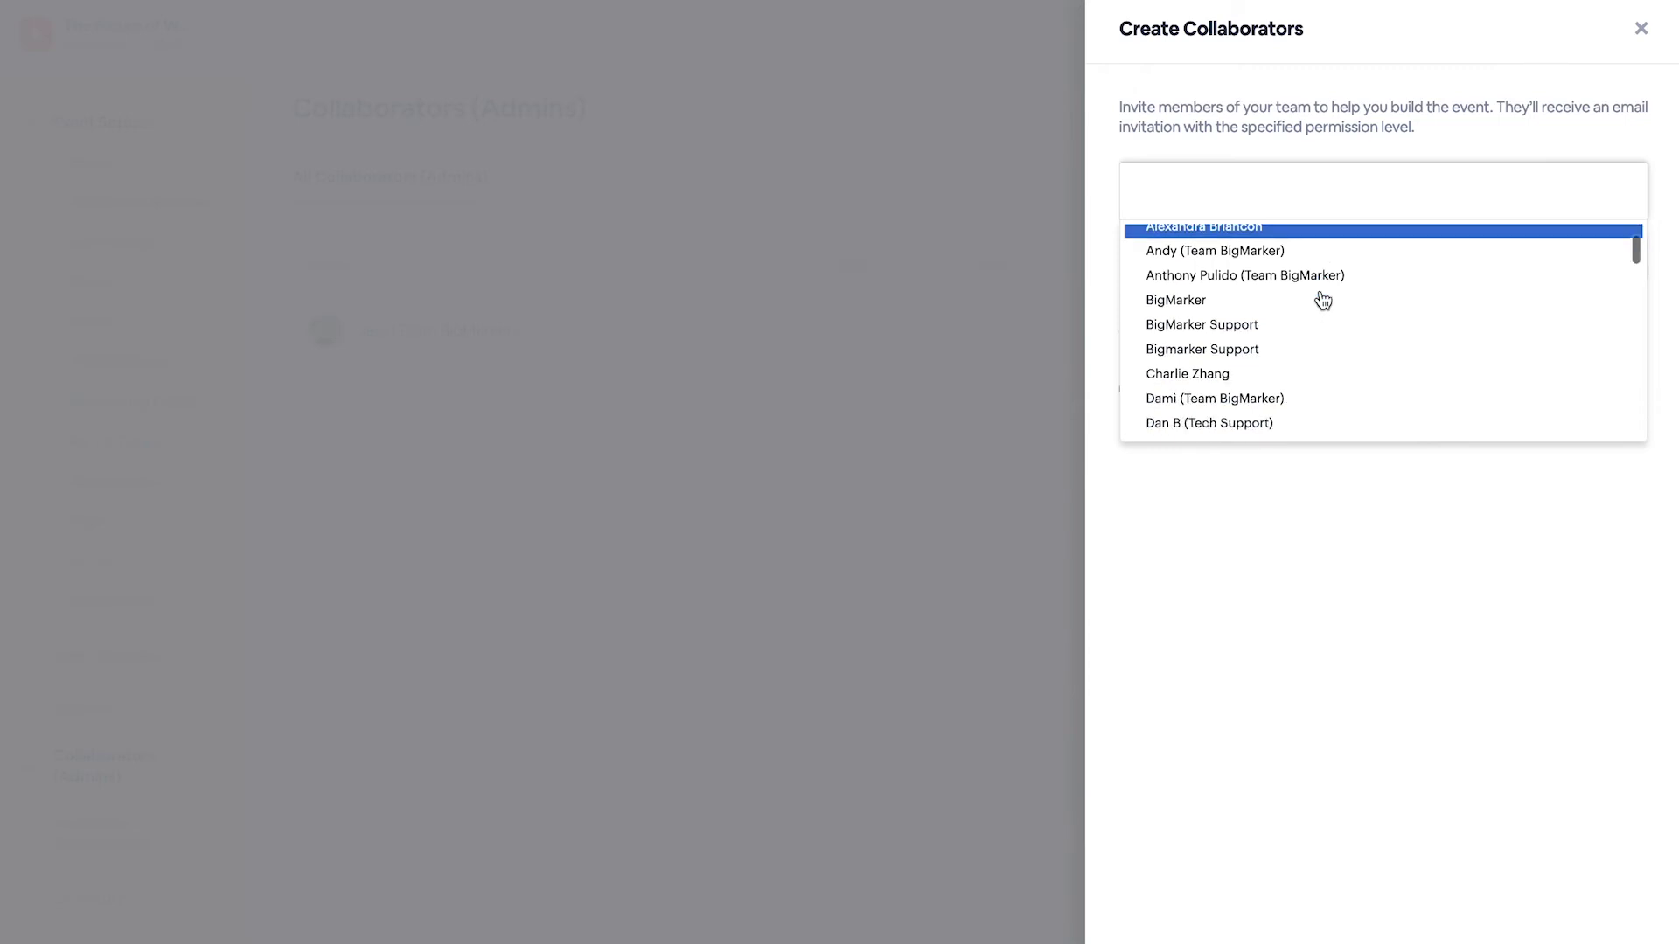
{"action": "scroll", "coordinate": [1322, 300], "scroll_direction": "down", "scroll_amount": 3}
{"action": "scroll", "coordinate": [1318, 364], "scroll_direction": "up", "scroll_amount": 4}
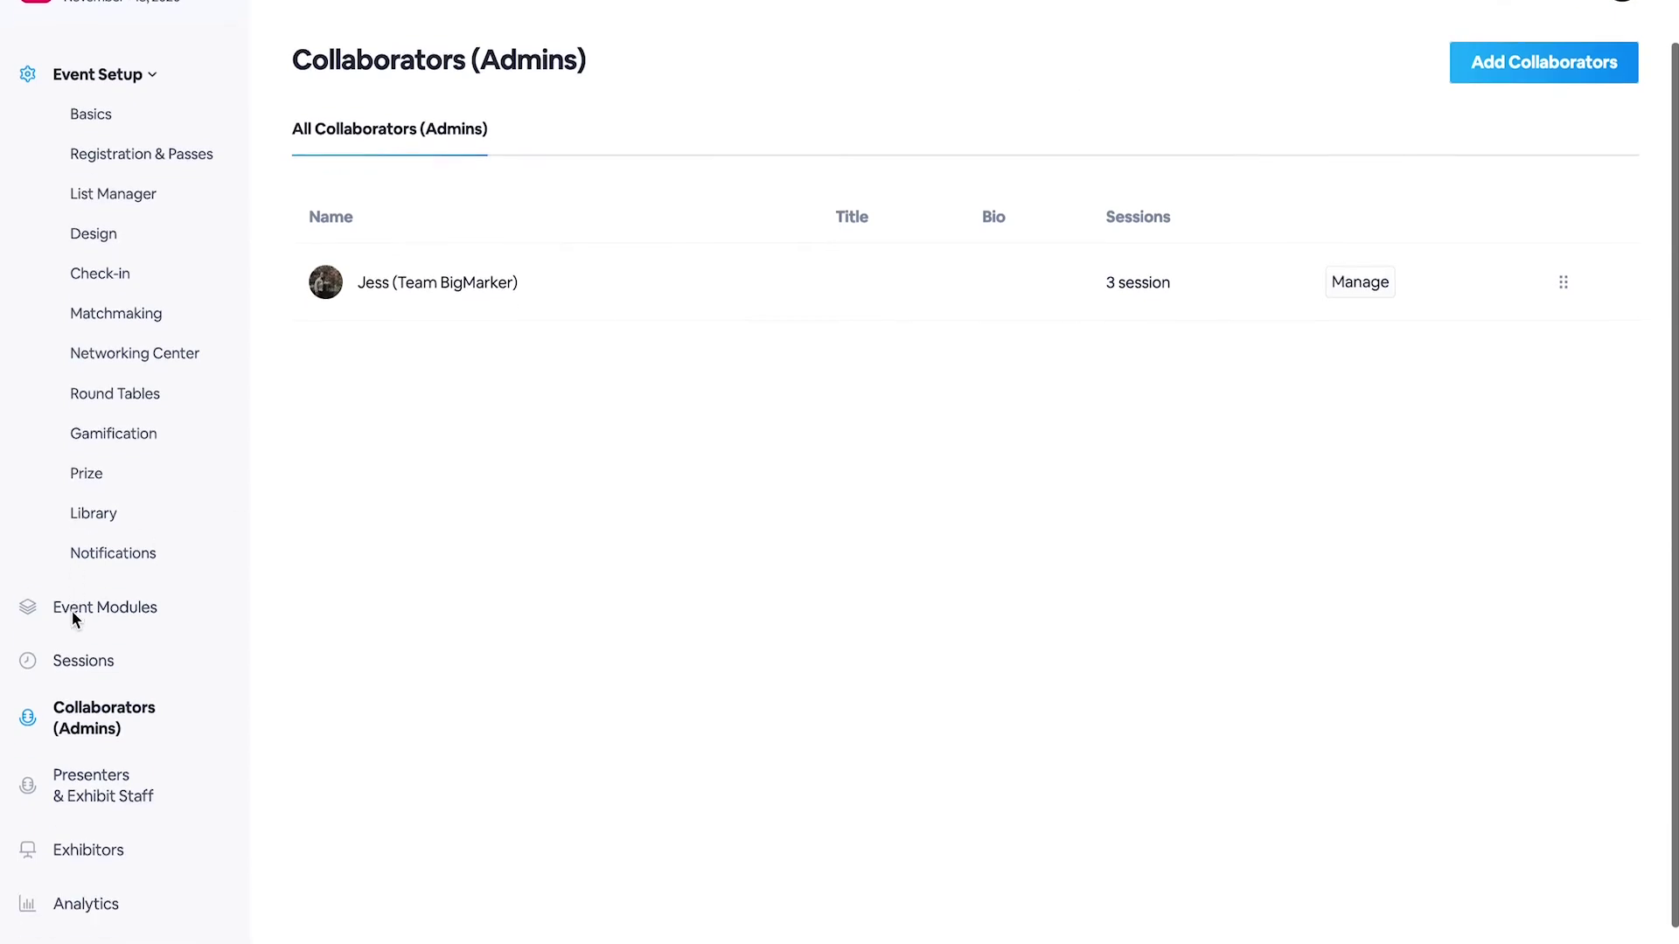
- Scroll through the 45 presenters and exhibit staff, then move on to the Exhibitors list
{"action": "left_click", "coordinate": [129, 804]}
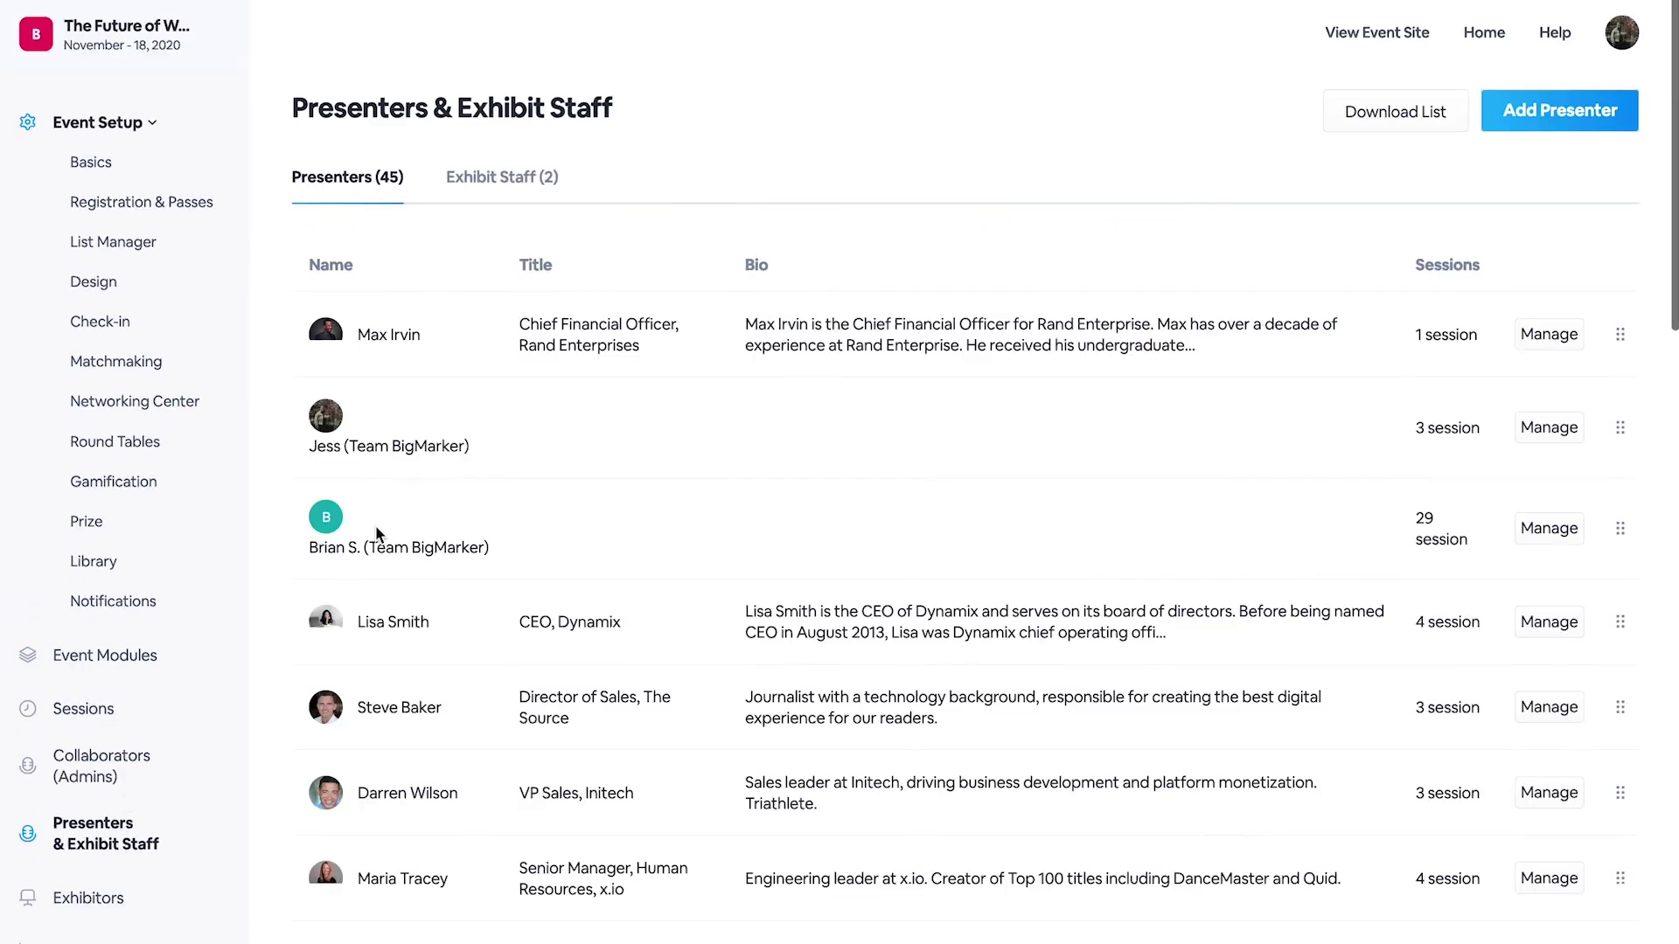
{"action": "scroll", "coordinate": [659, 448], "scroll_direction": "down", "scroll_amount": 2}
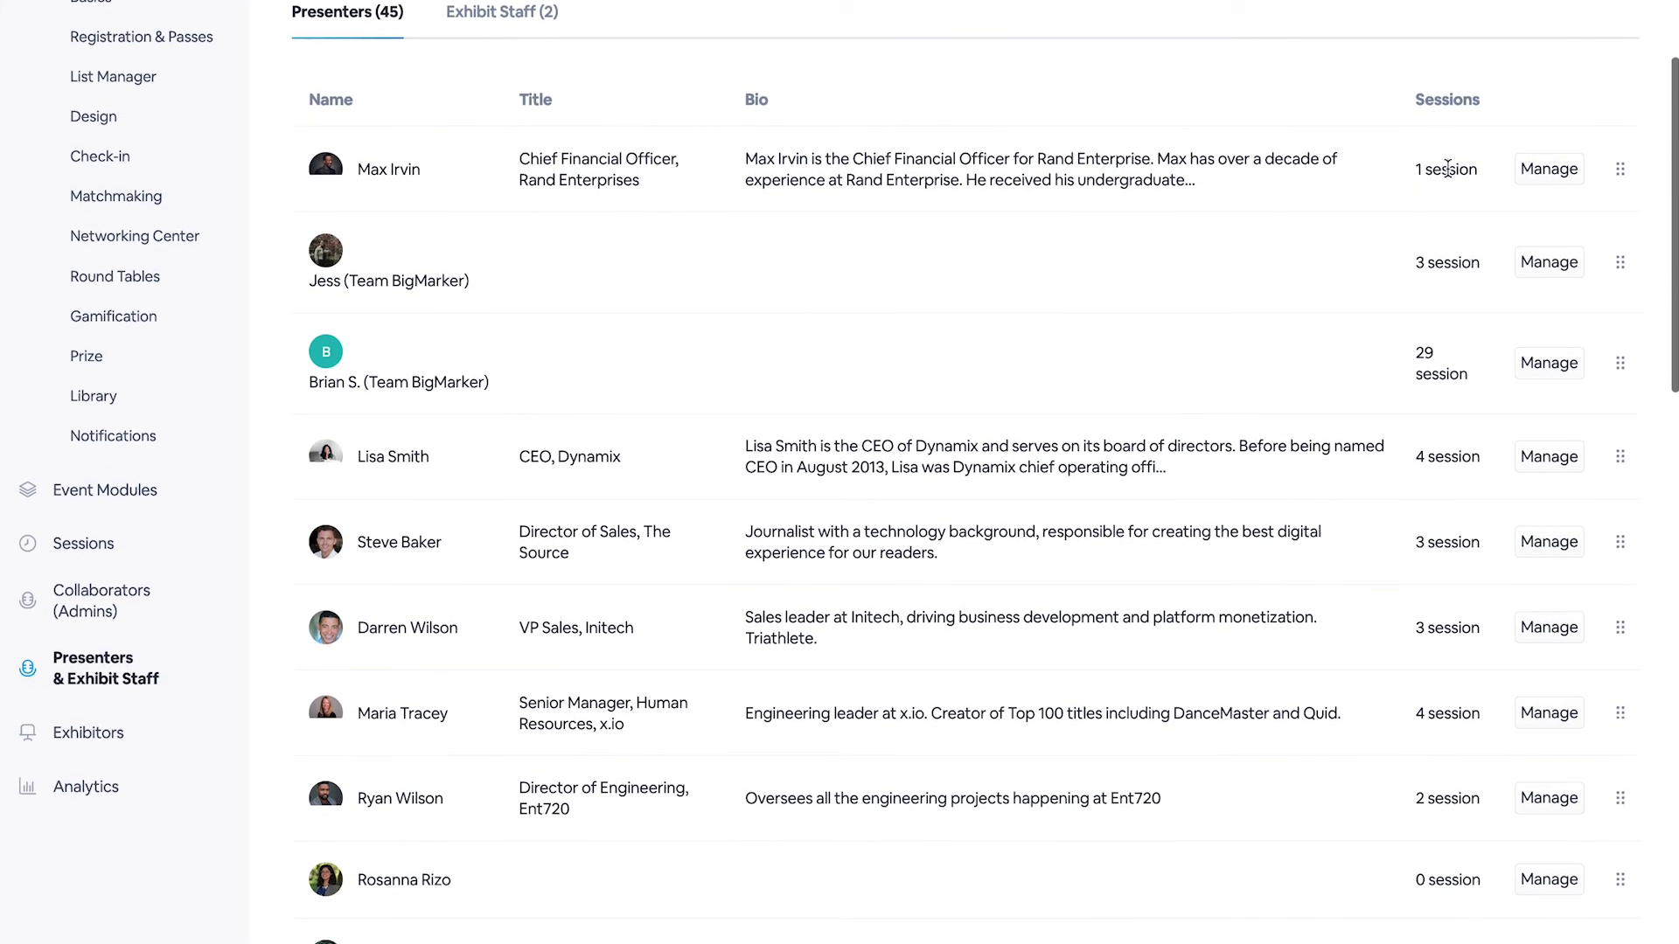
{"action": "scroll", "coordinate": [1341, 433], "scroll_direction": "down", "scroll_amount": 4}
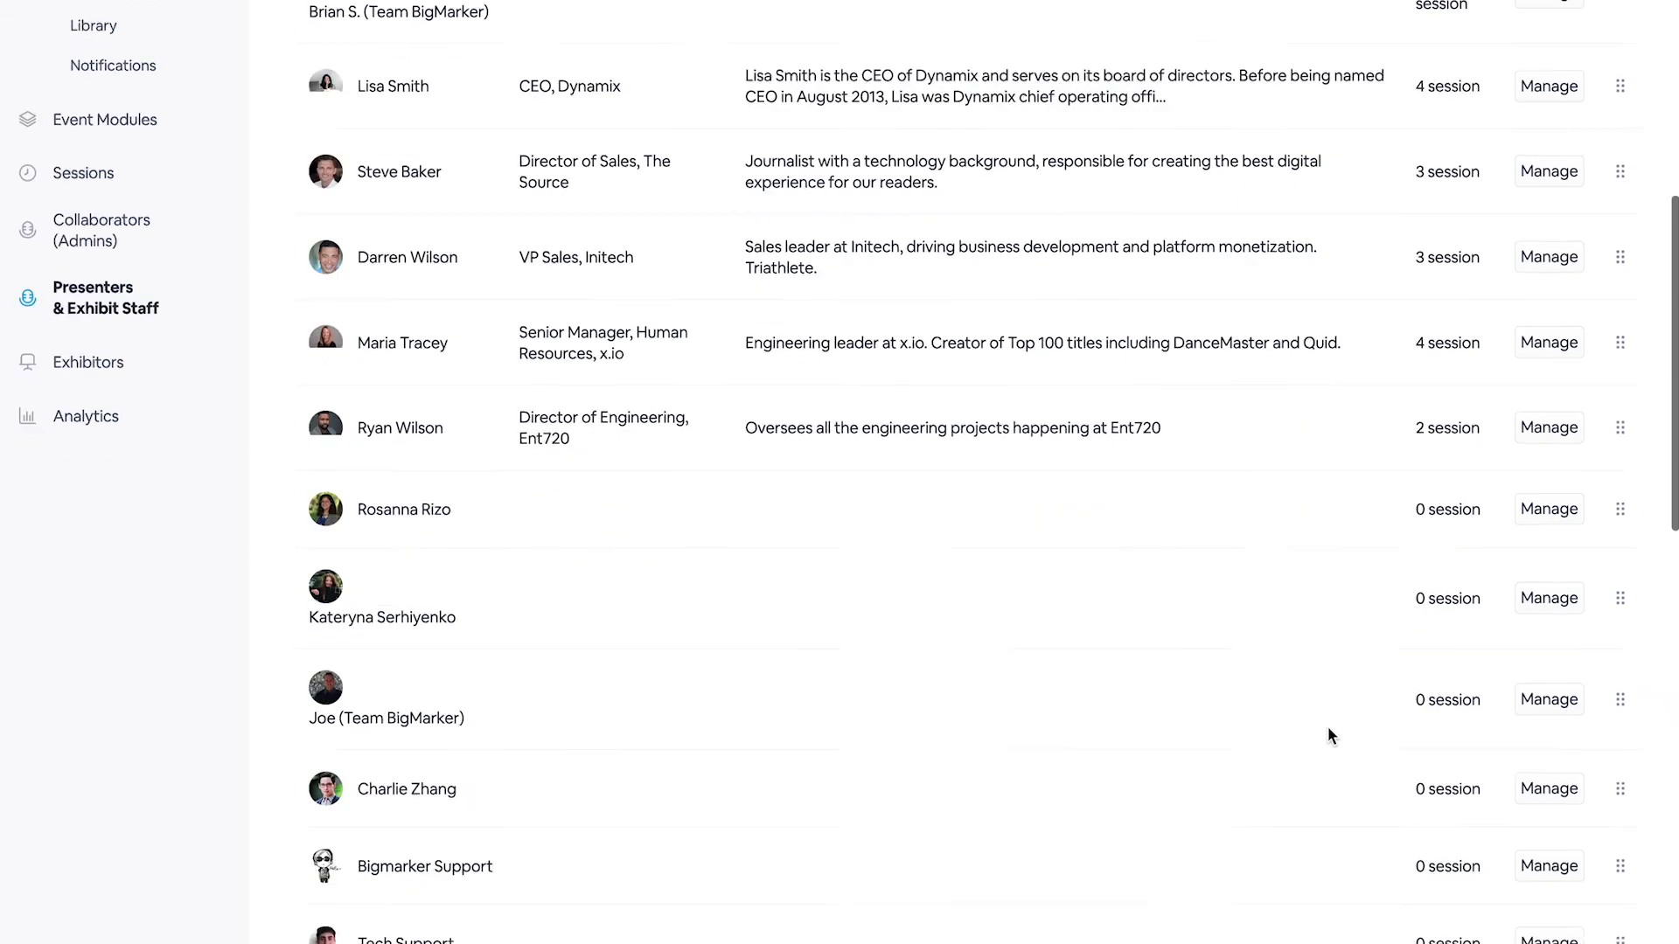
{"action": "scroll", "coordinate": [1328, 734], "scroll_direction": "down", "scroll_amount": 4}
{"action": "scroll", "coordinate": [1349, 348], "scroll_direction": "up", "scroll_amount": 4}
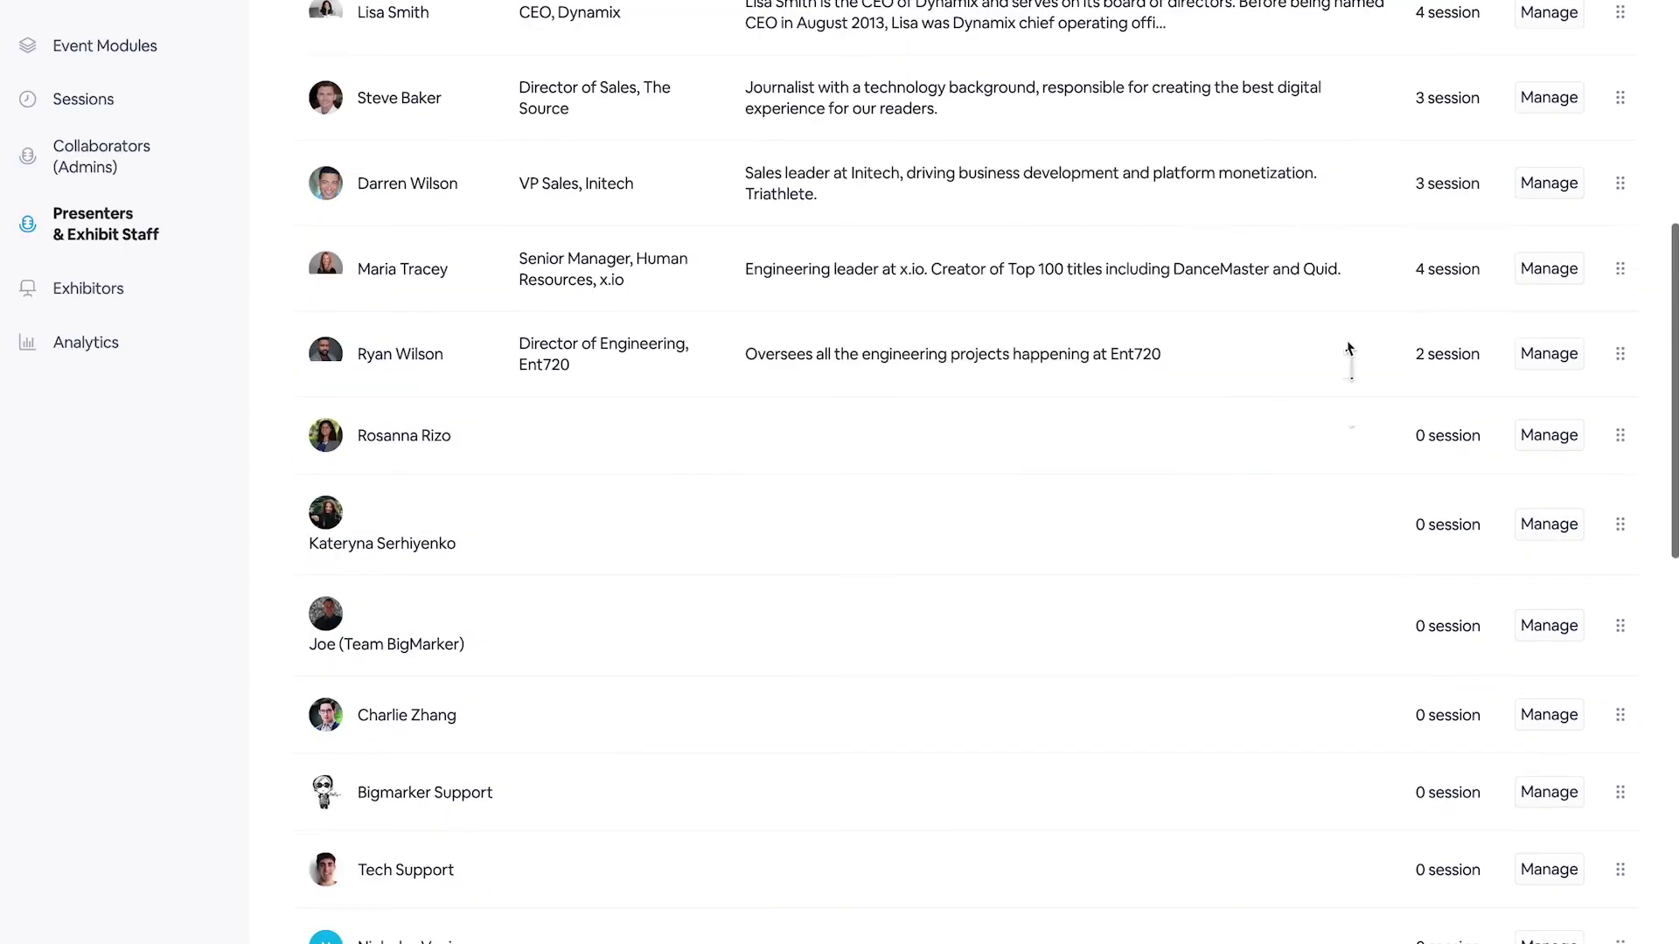
{"action": "scroll", "coordinate": [1327, 726], "scroll_direction": "down", "scroll_amount": 4}
{"action": "scroll", "coordinate": [1559, 416], "scroll_direction": "up", "scroll_amount": 9}
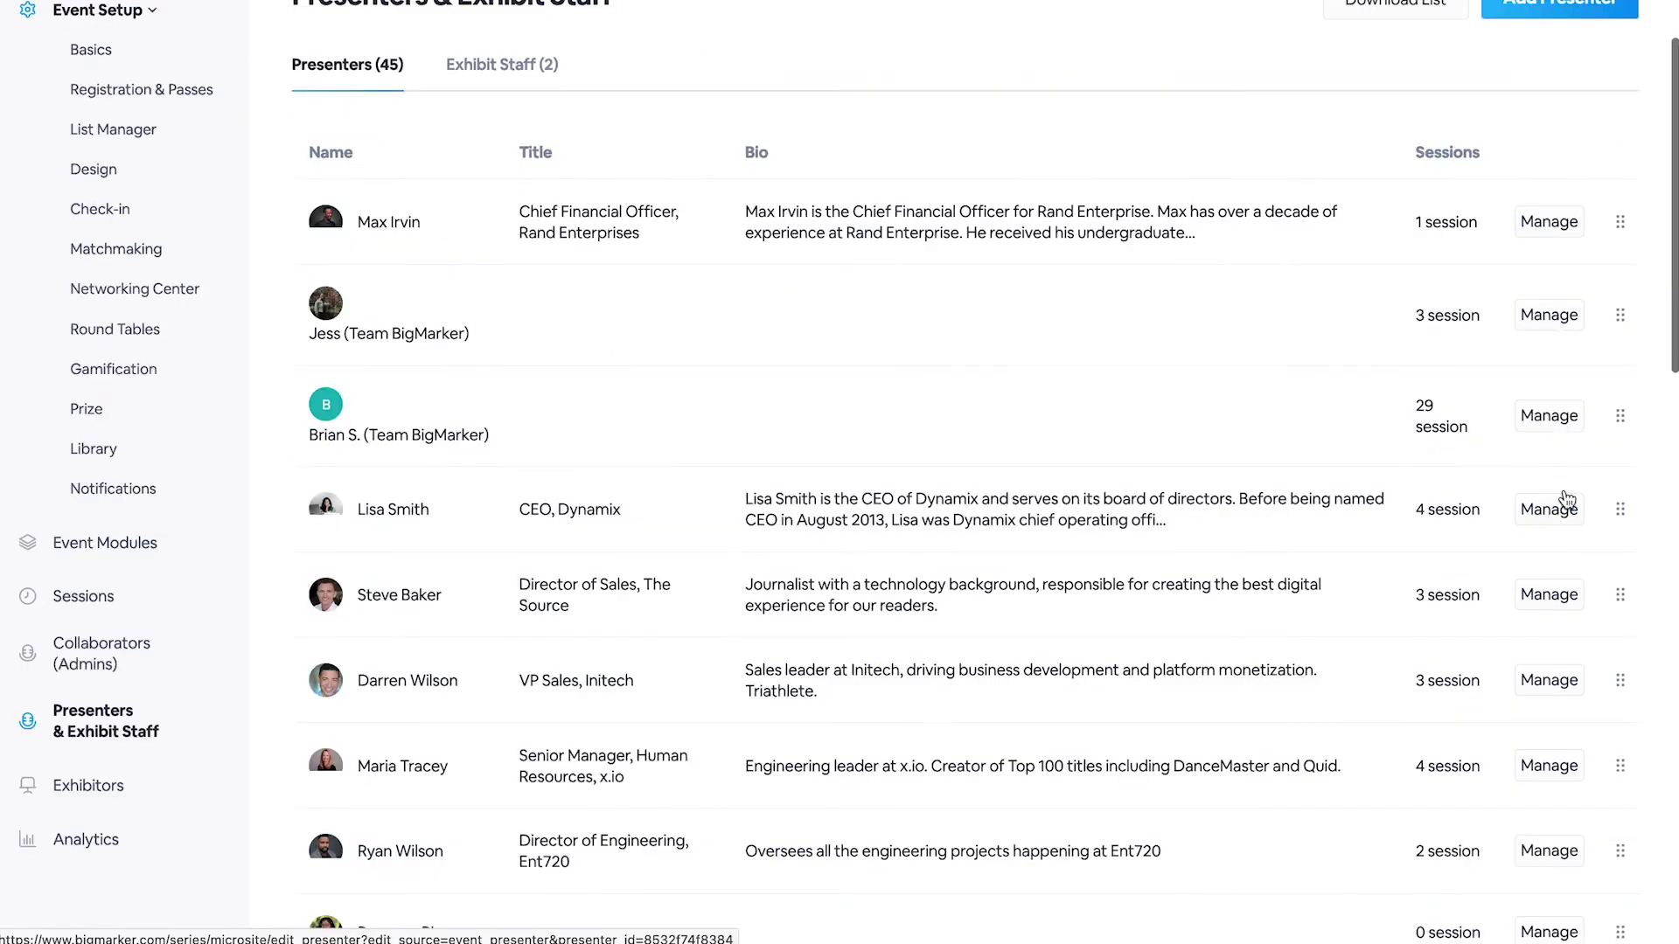
{"action": "left_click", "coordinate": [1566, 224]}
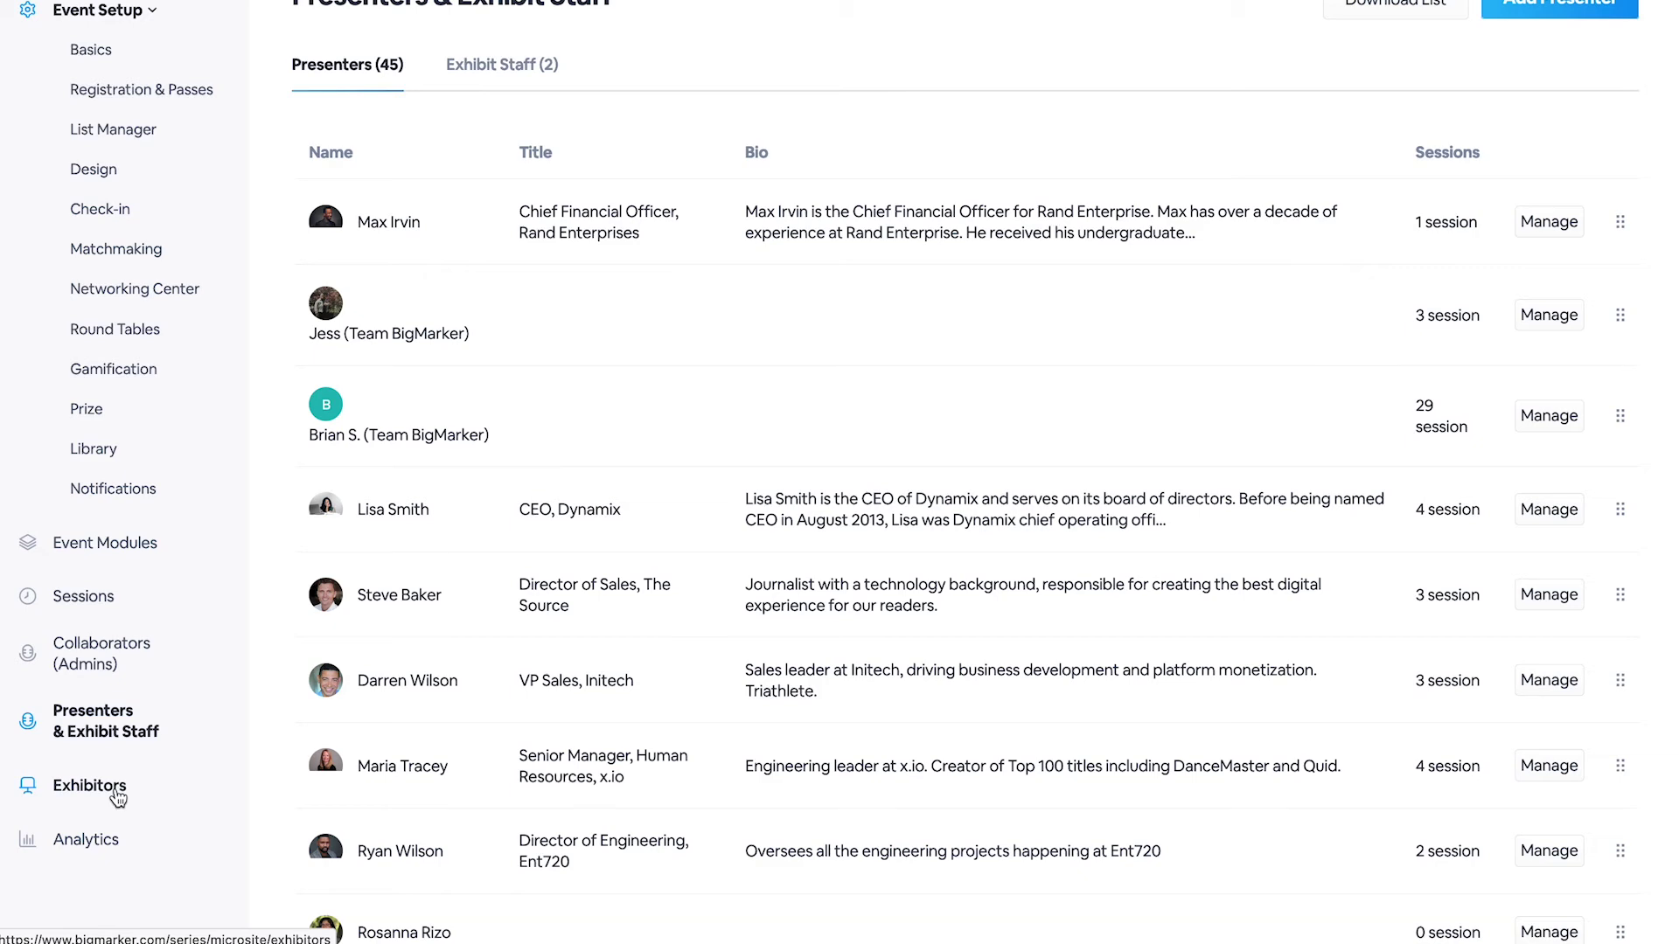
{"action": "left_click", "coordinate": [118, 798]}
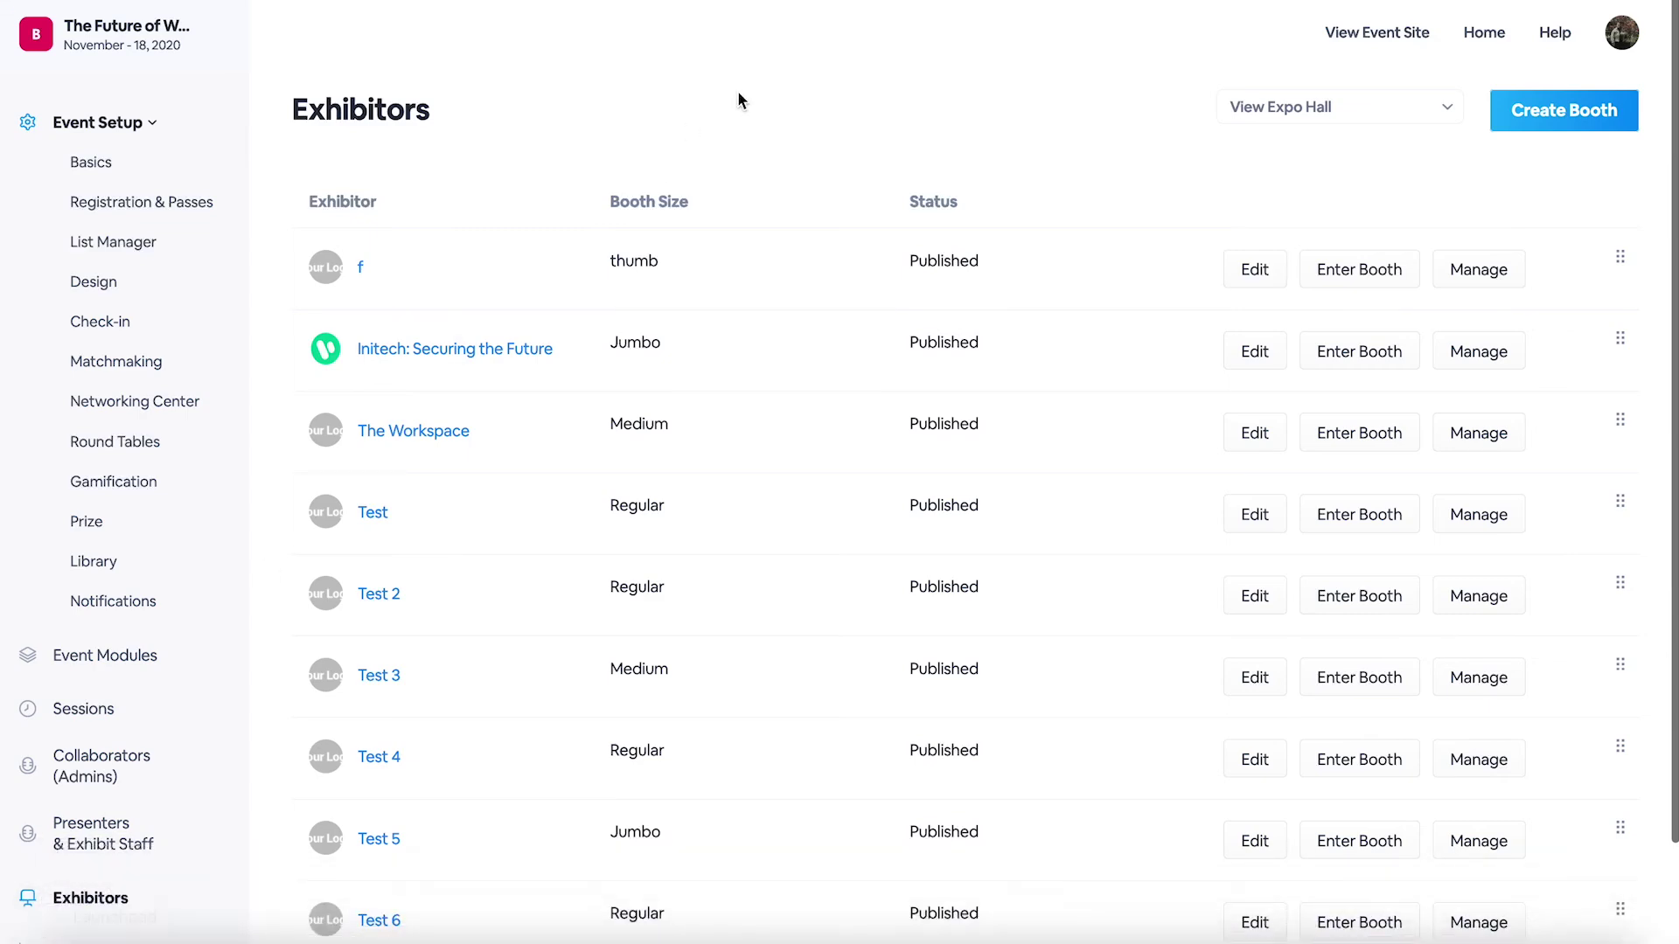
- Scan the exhibitor booth sizes and publish status, then edit The Workspace's Medium booth
{"action": "scroll", "coordinate": [831, 188], "scroll_direction": "down", "scroll_amount": 1}
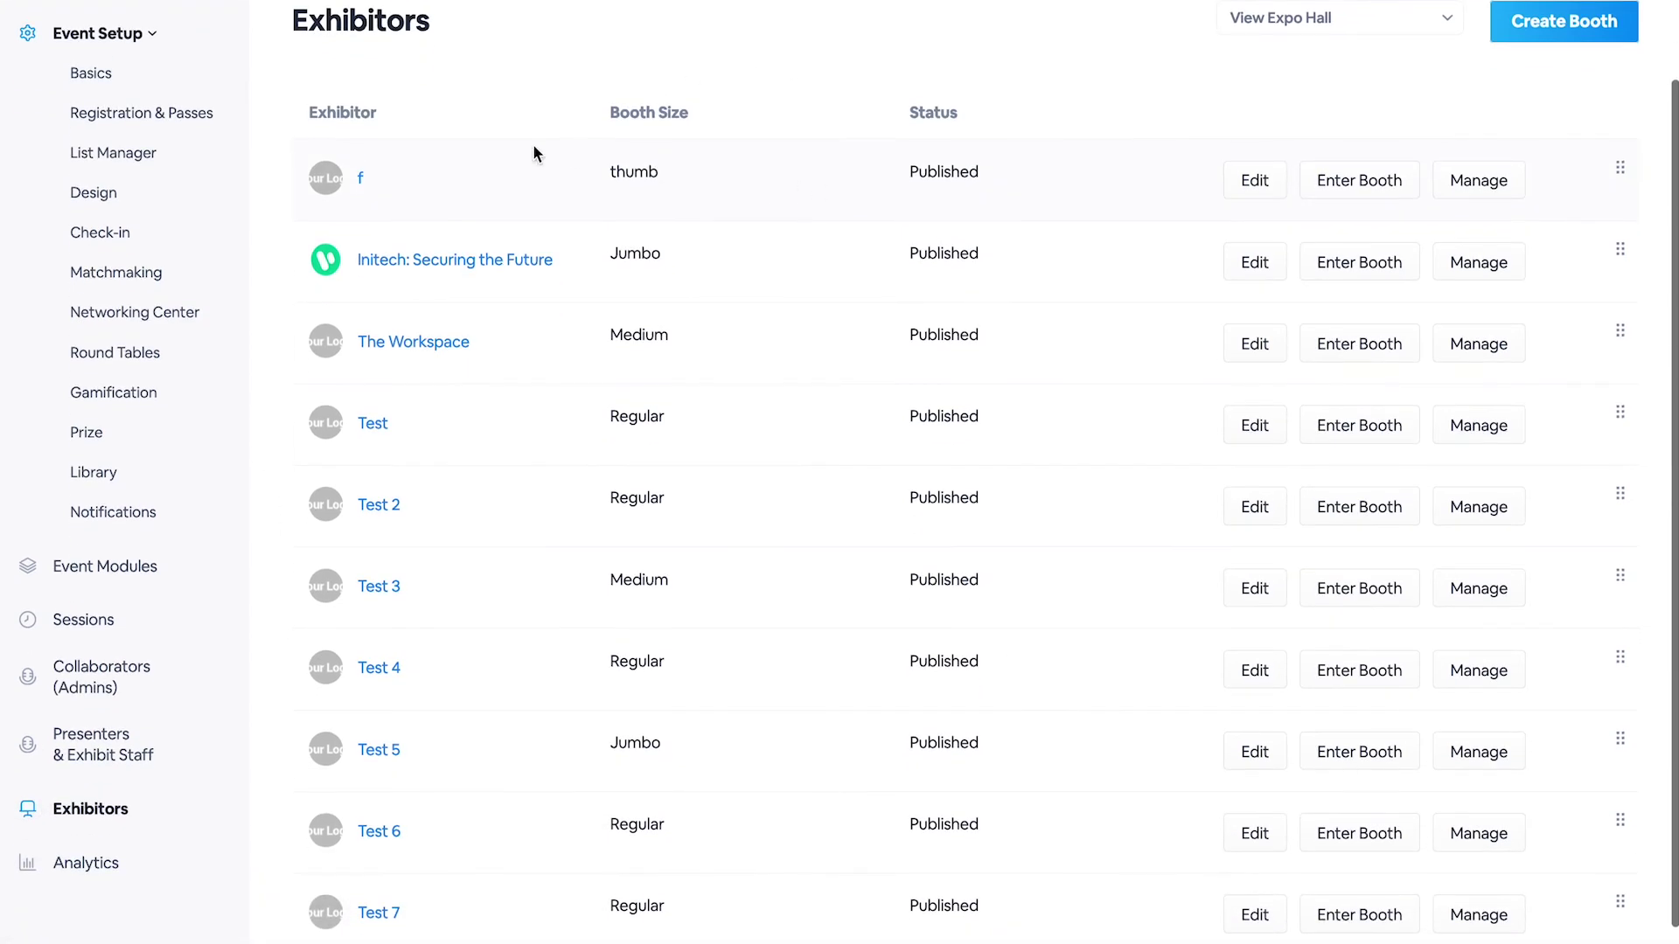
{"action": "scroll", "coordinate": [535, 153], "scroll_direction": "up", "scroll_amount": 1}
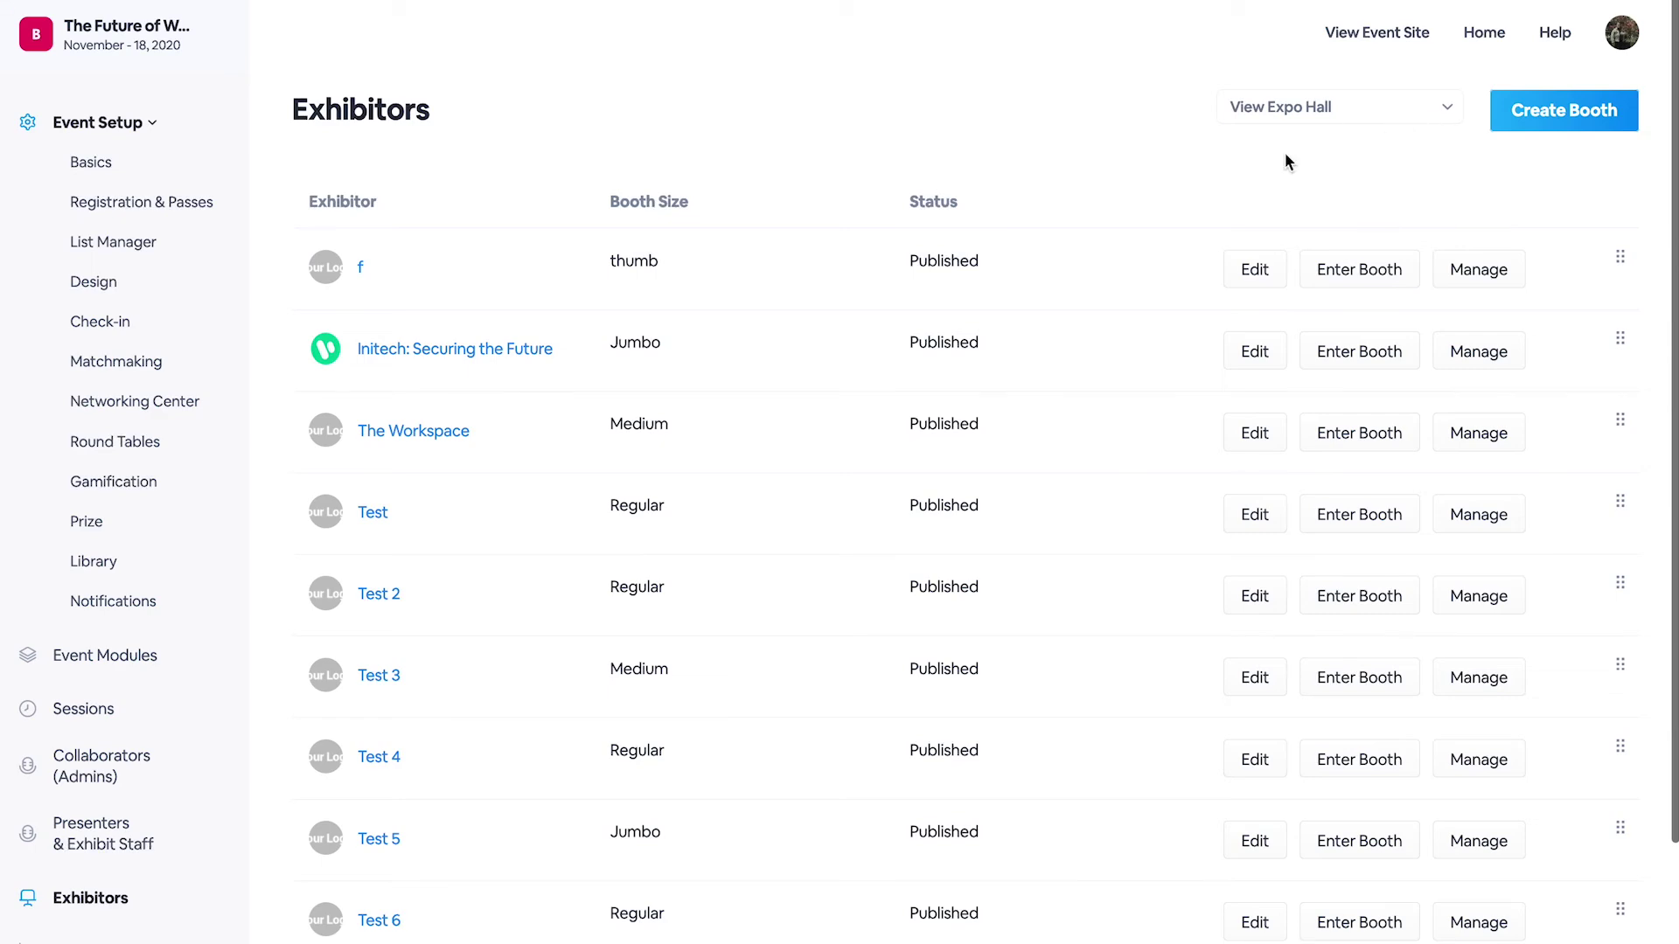
{"action": "scroll", "coordinate": [829, 318], "scroll_direction": "down", "scroll_amount": 1}
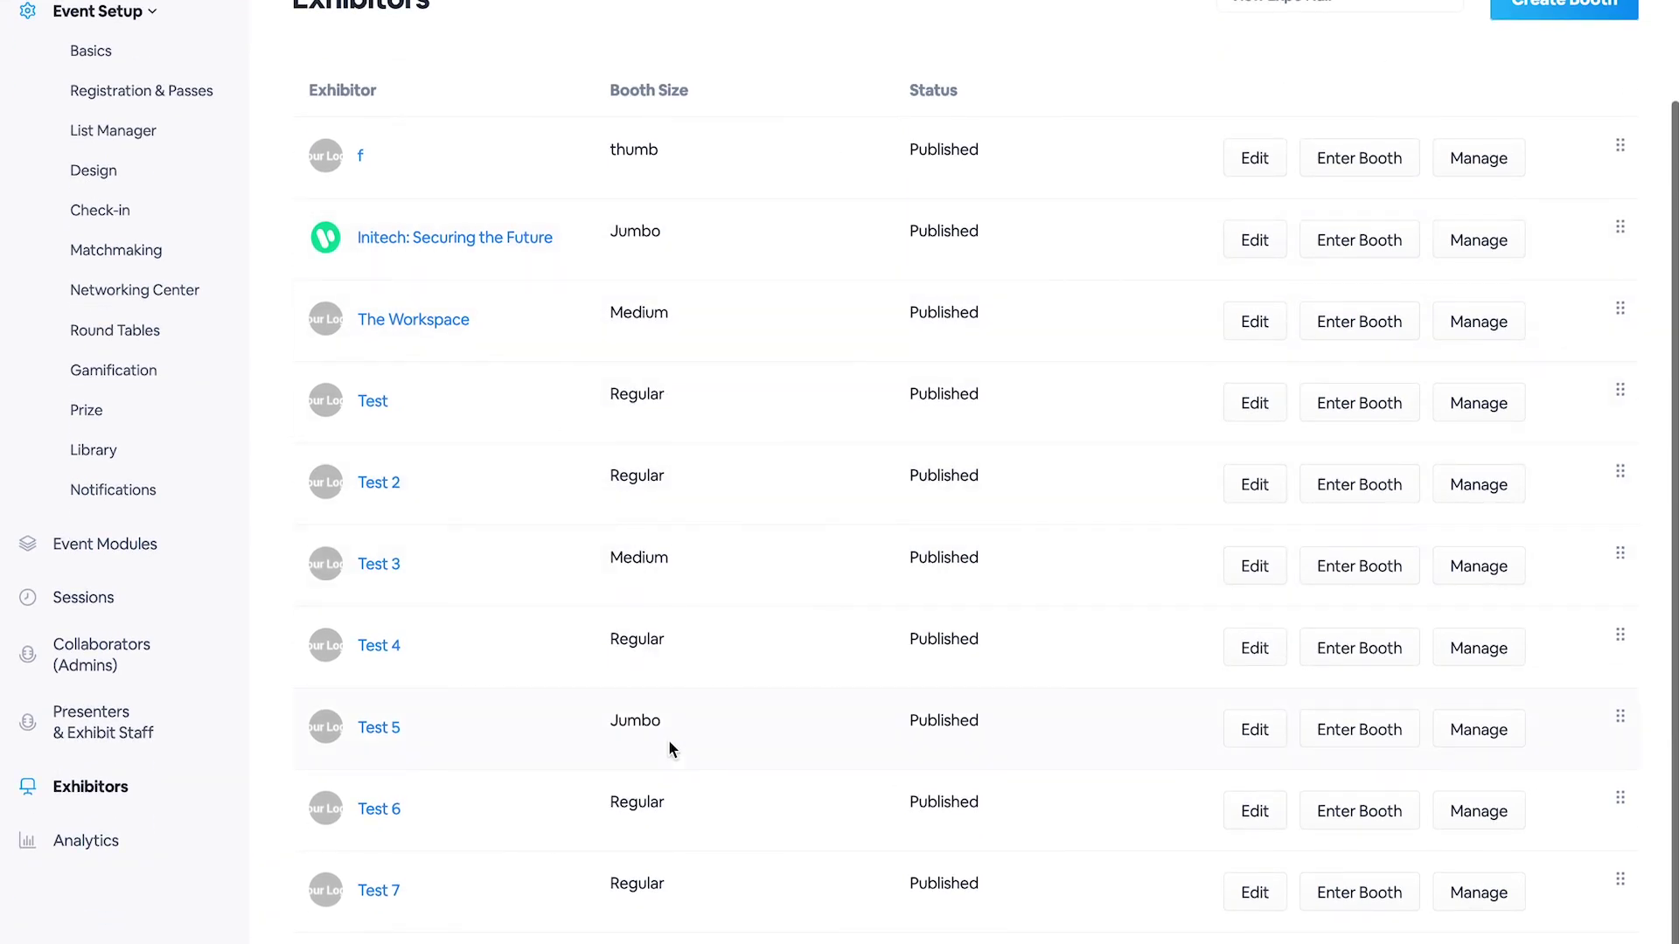
{"action": "scroll", "coordinate": [731, 350], "scroll_direction": "up", "scroll_amount": 1}
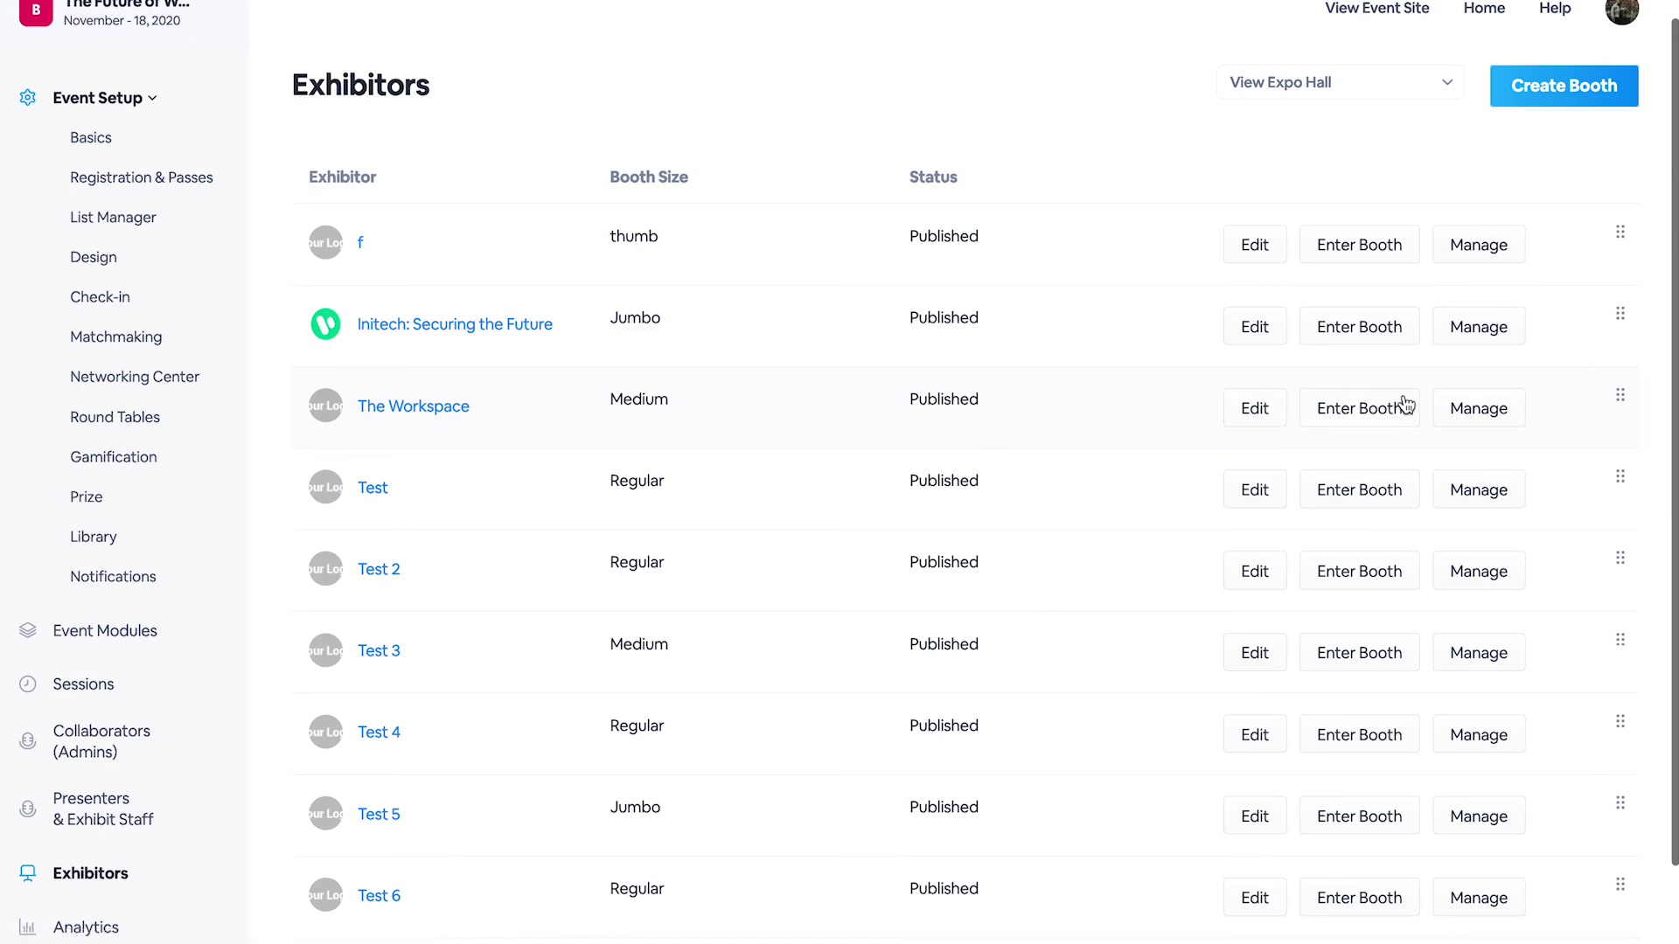
{"action": "left_click", "coordinate": [1257, 408]}
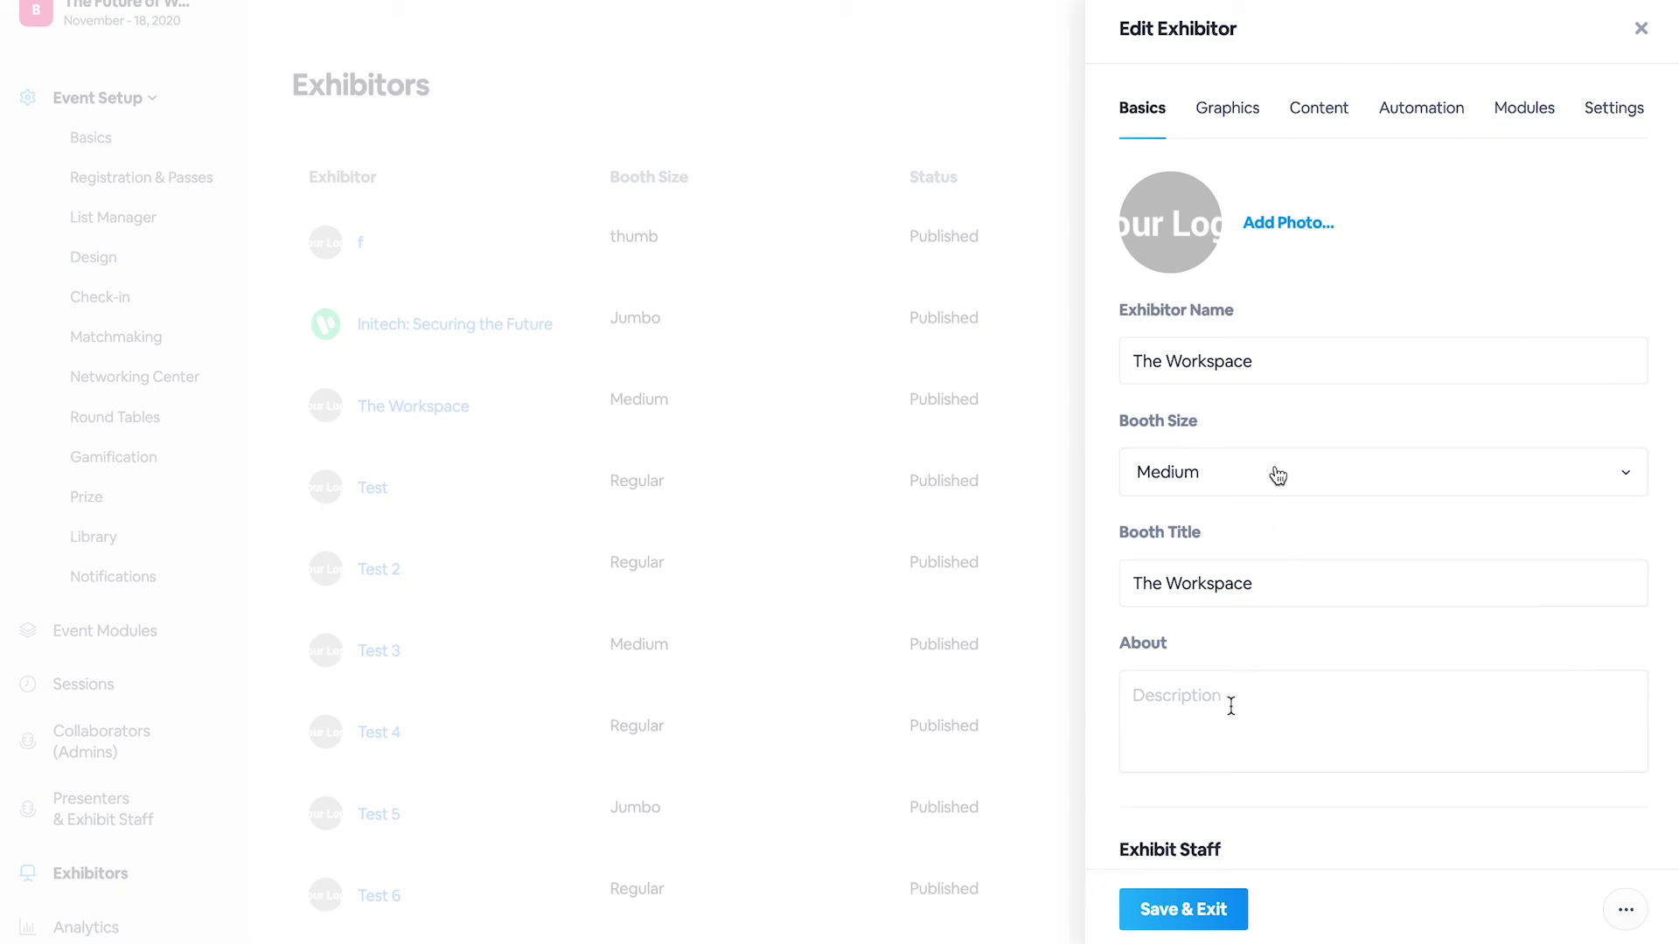
{"action": "left_click", "coordinate": [1248, 119]}
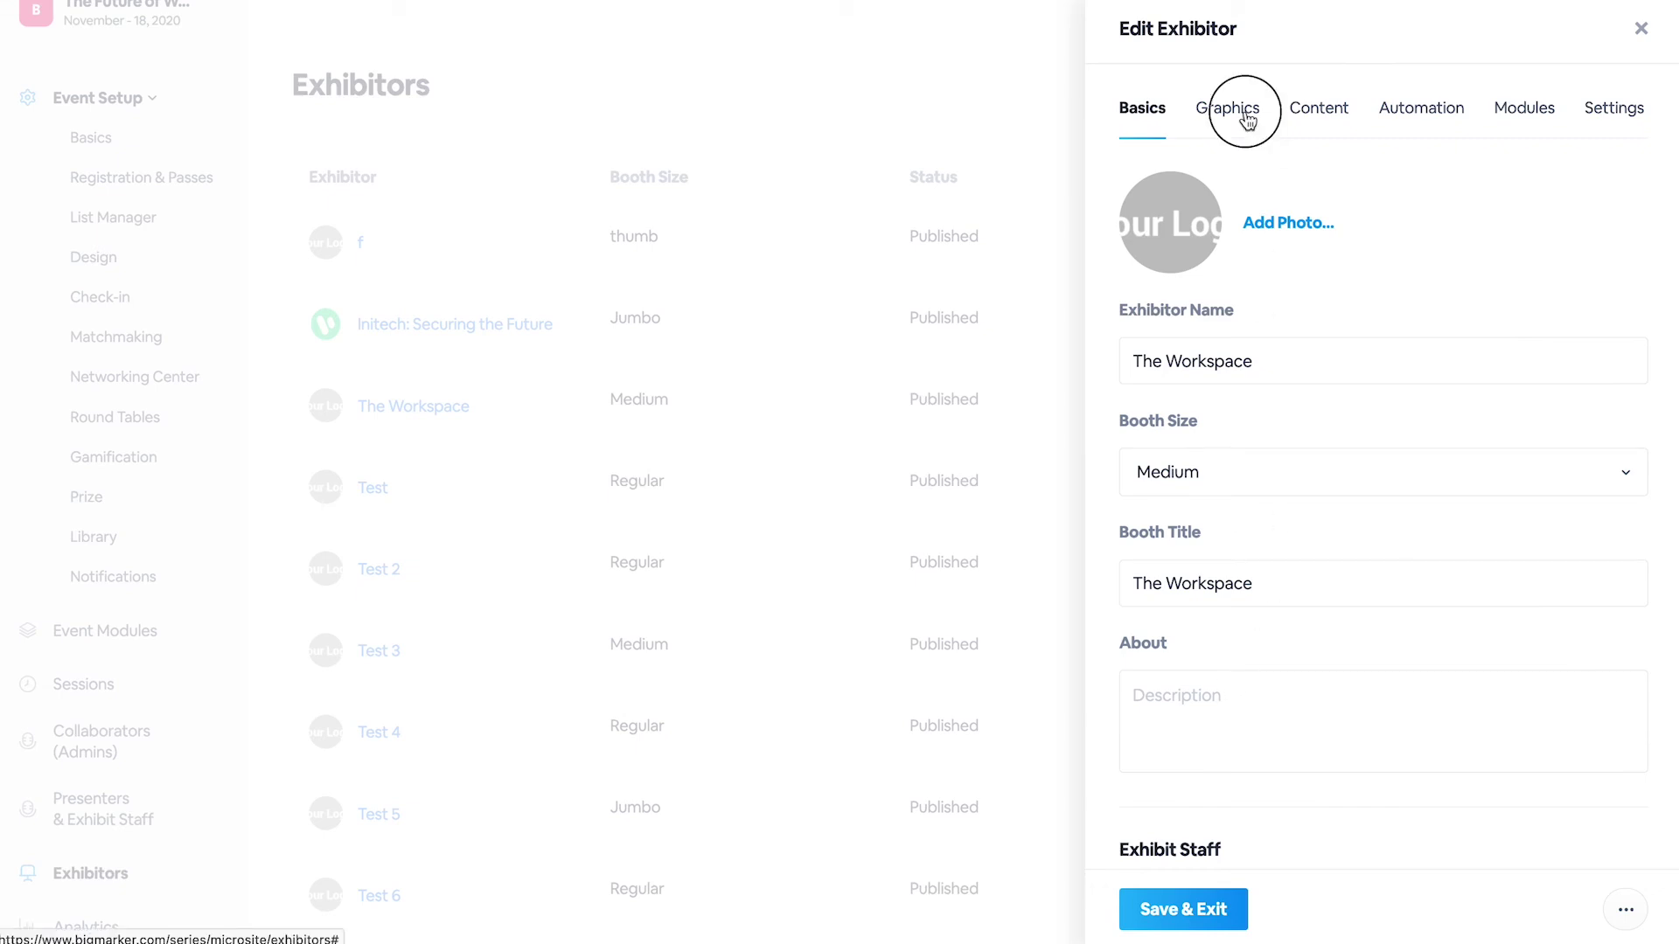
{"action": "left_click", "coordinate": [1341, 119]}
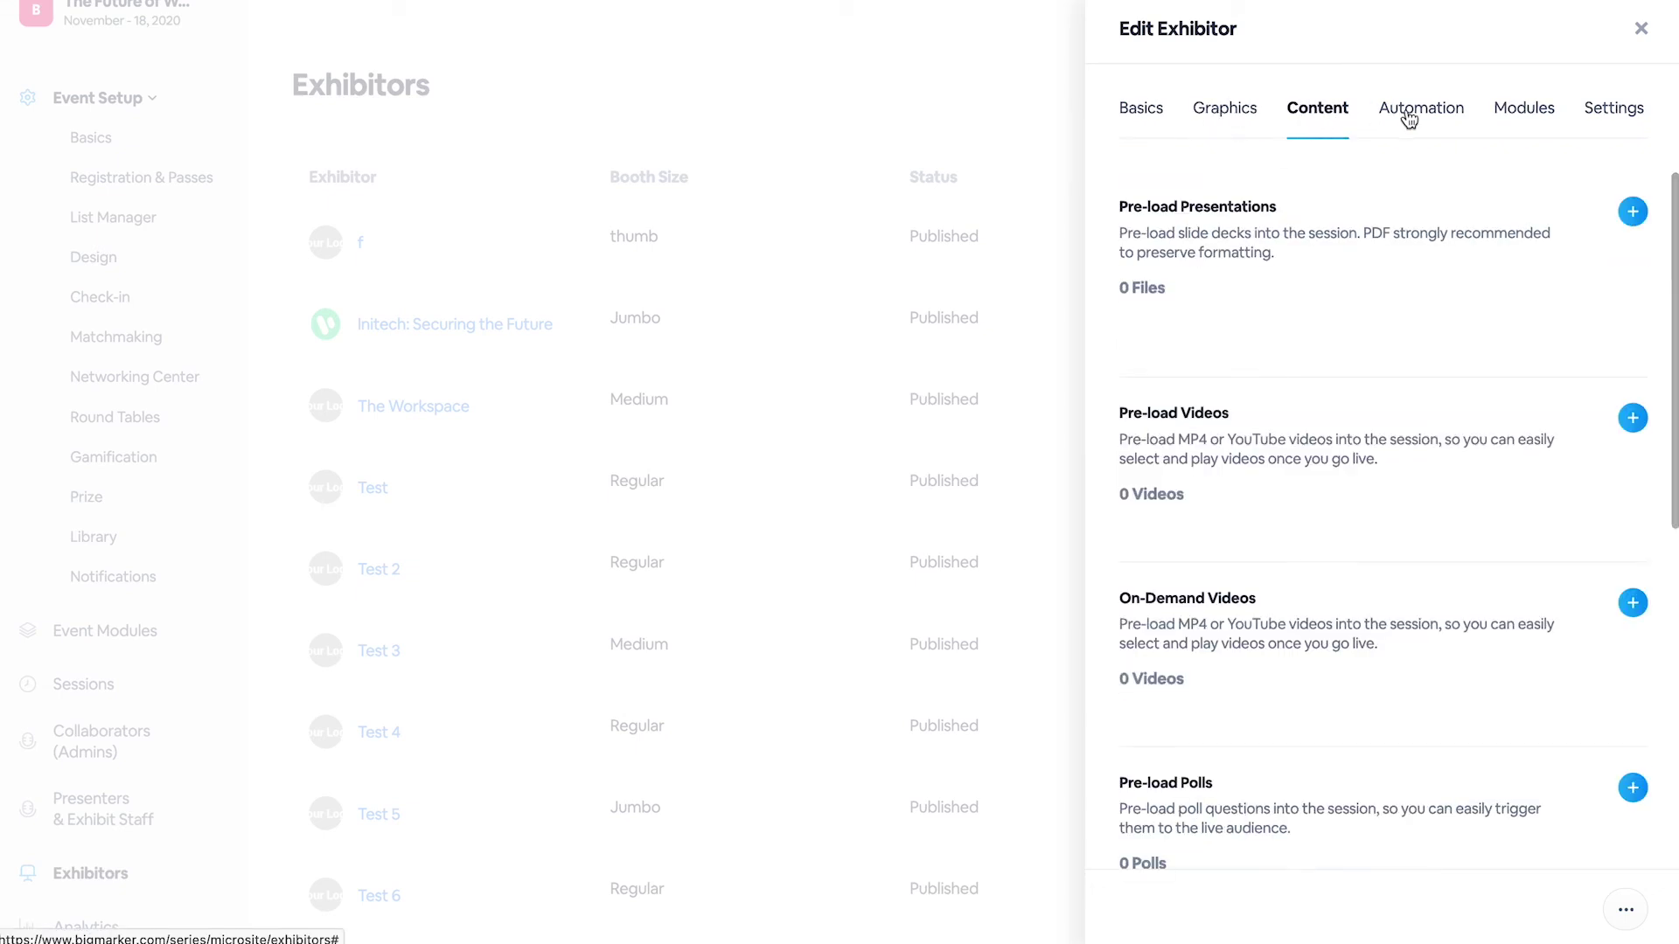
{"action": "left_click", "coordinate": [1451, 113]}
{"action": "left_click", "coordinate": [1544, 117]}
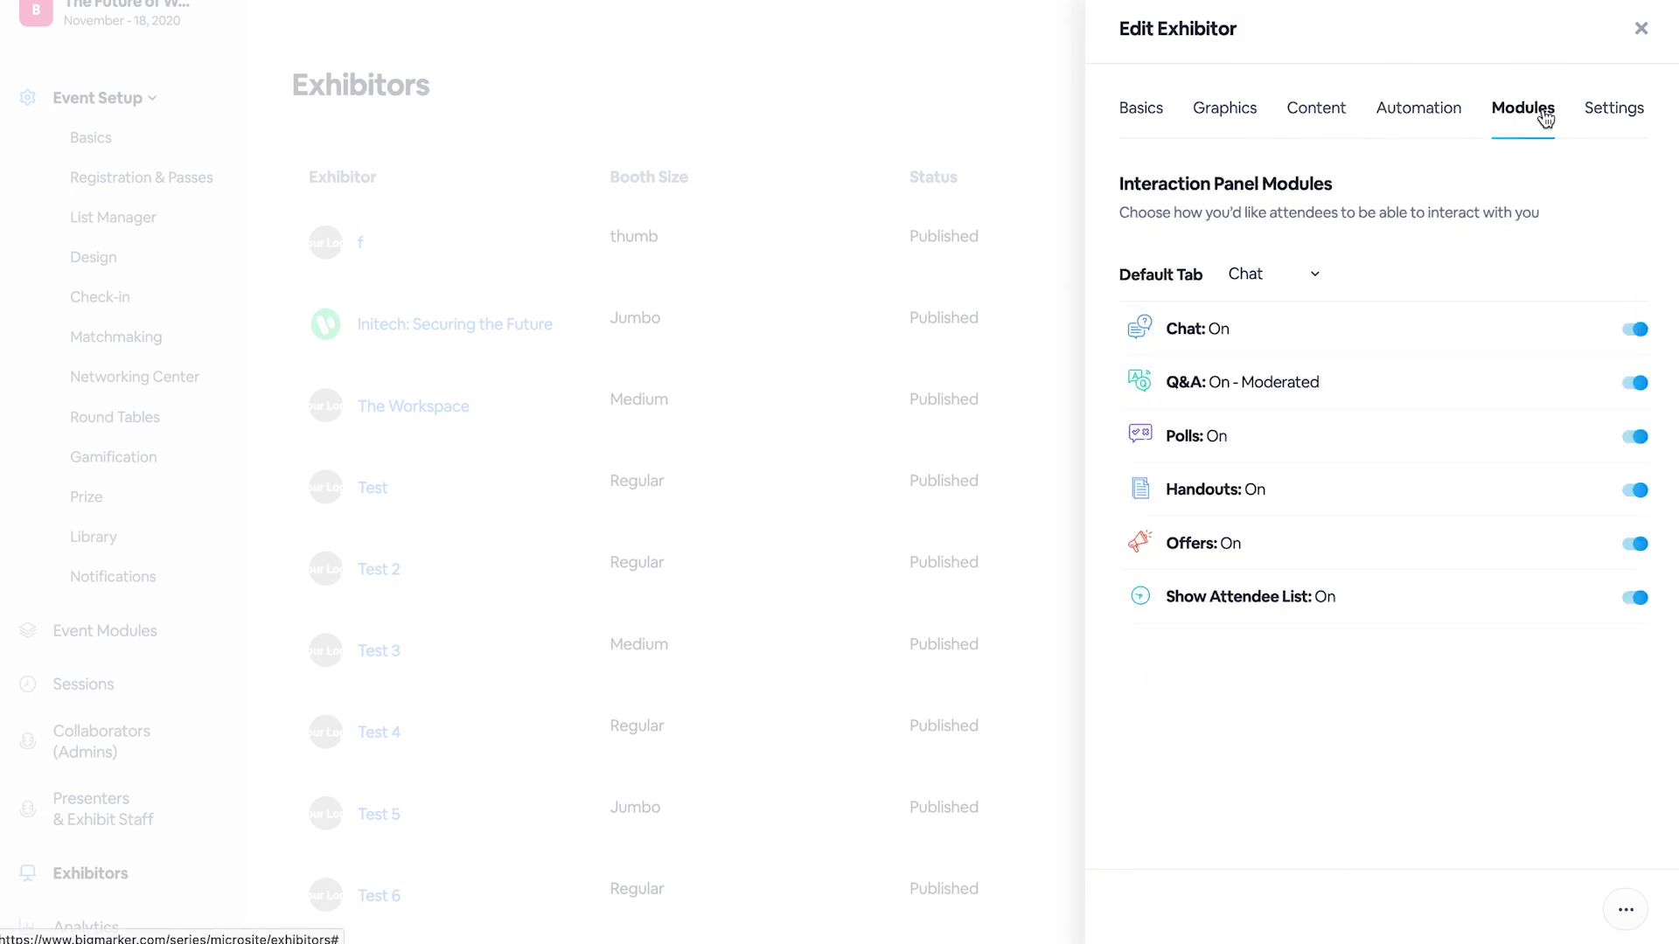
{"action": "left_click", "coordinate": [1609, 115]}
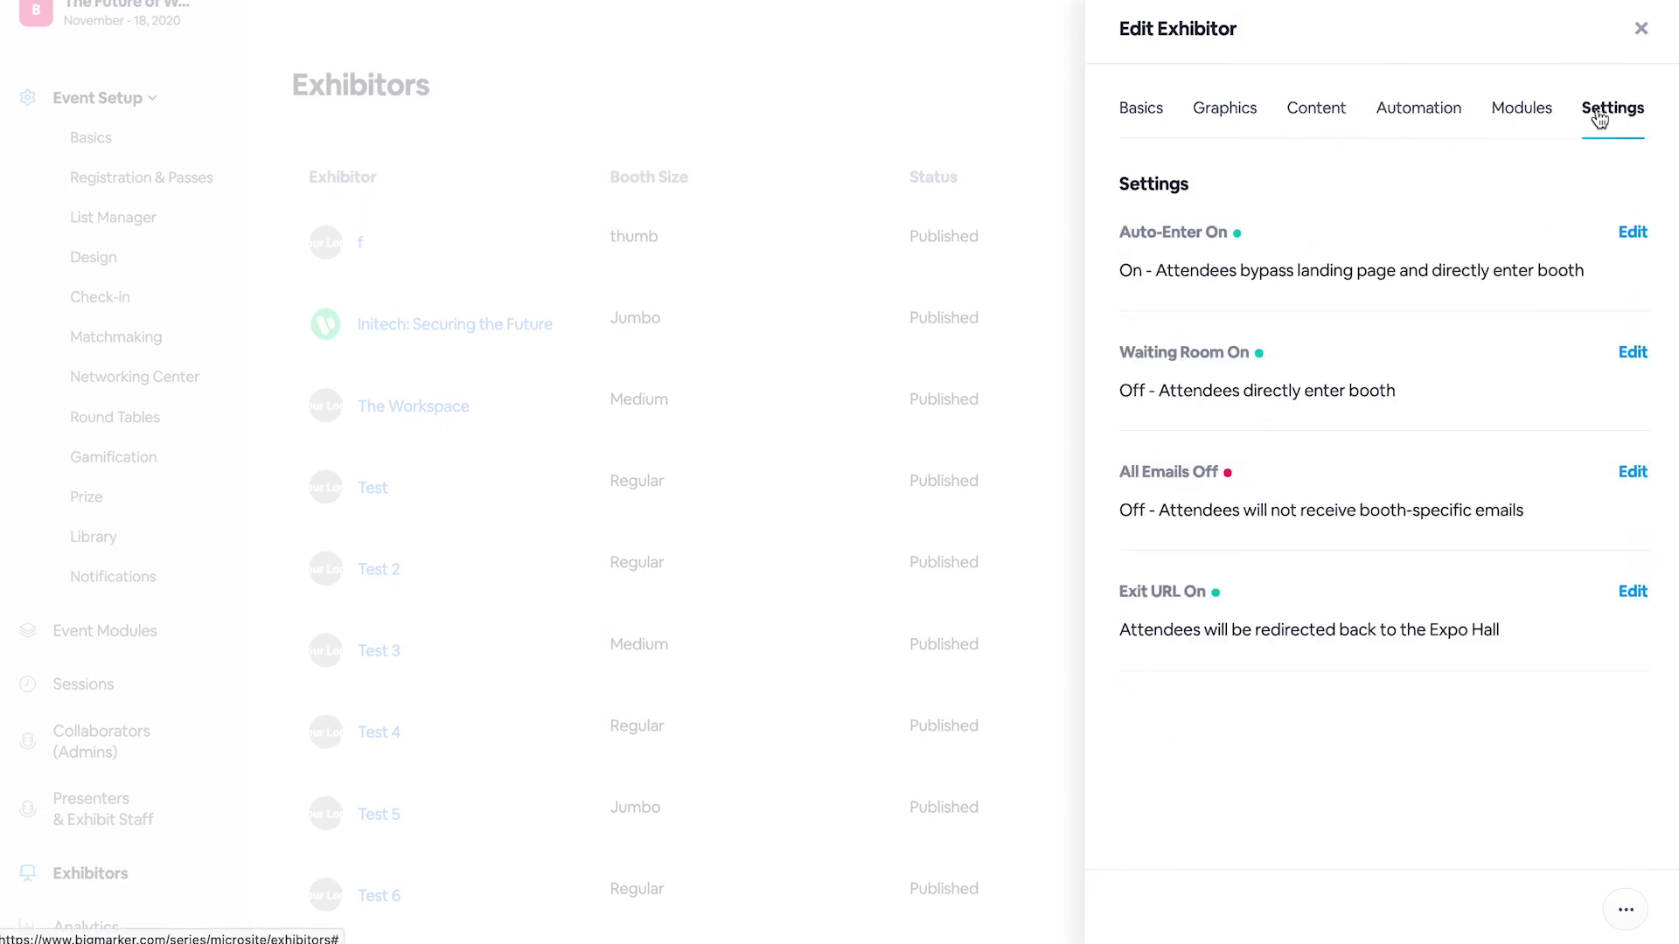
{"action": "left_click", "coordinate": [1642, 29]}
{"action": "scroll", "coordinate": [224, 664], "scroll_direction": "down", "scroll_amount": 1}
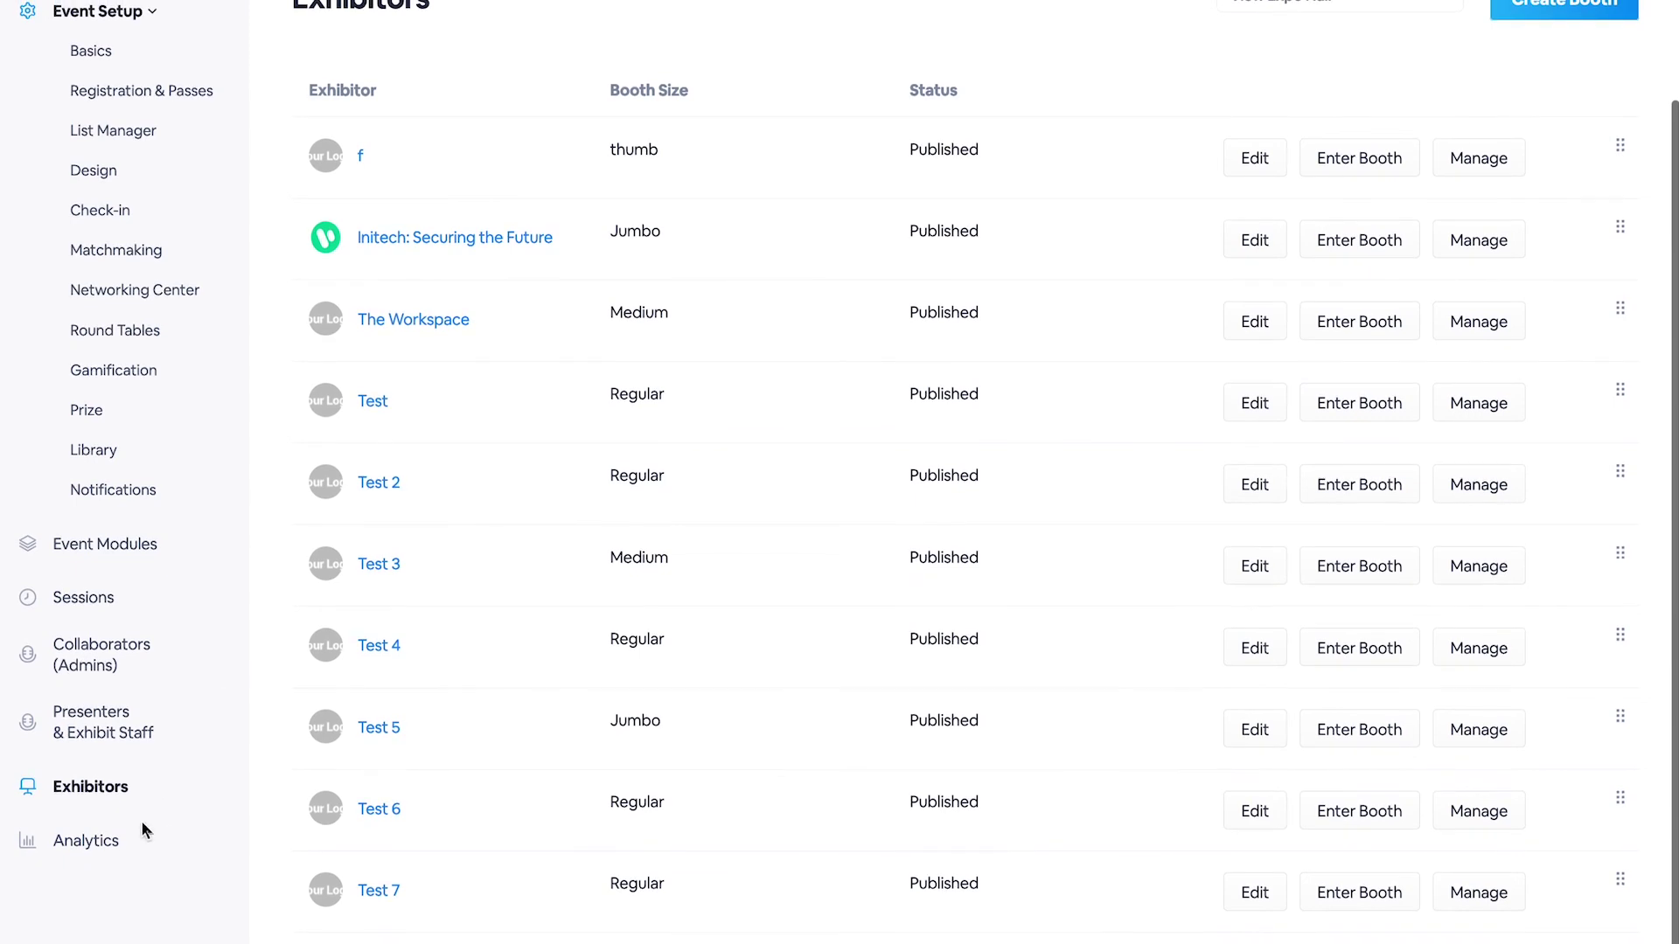
- Open Analytics to view 187 registrants, 36,332 unique visitors and $0.00 ticket sales
{"action": "left_click", "coordinate": [87, 841]}
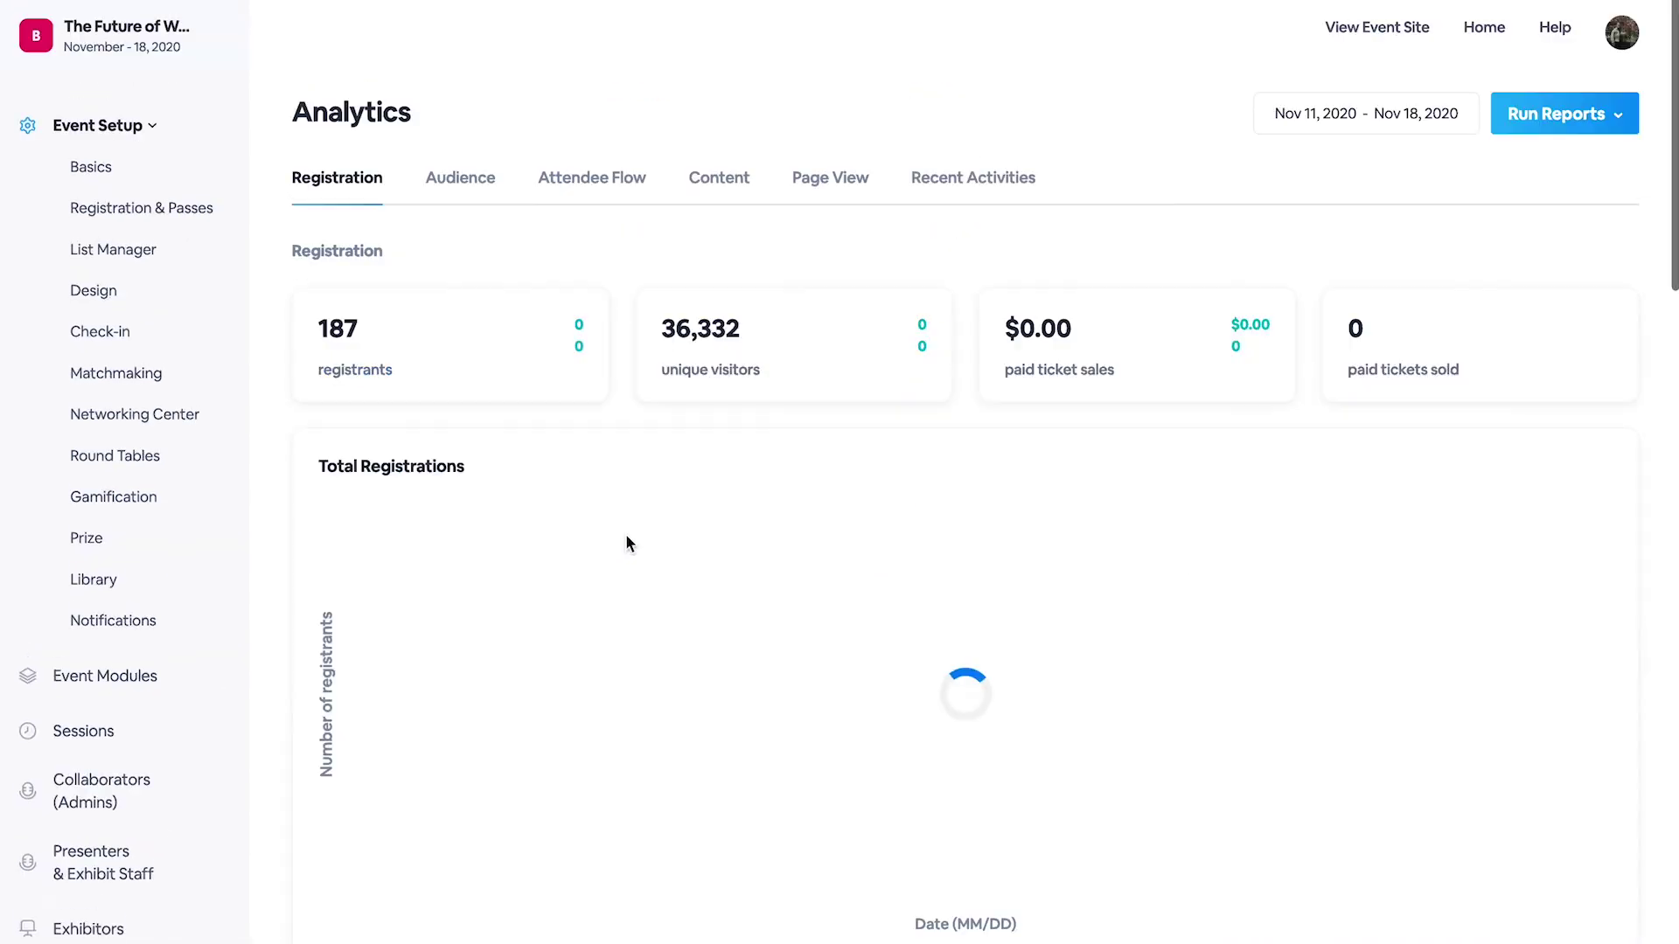
{"action": "scroll", "coordinate": [491, 296], "scroll_direction": "down", "scroll_amount": 1}
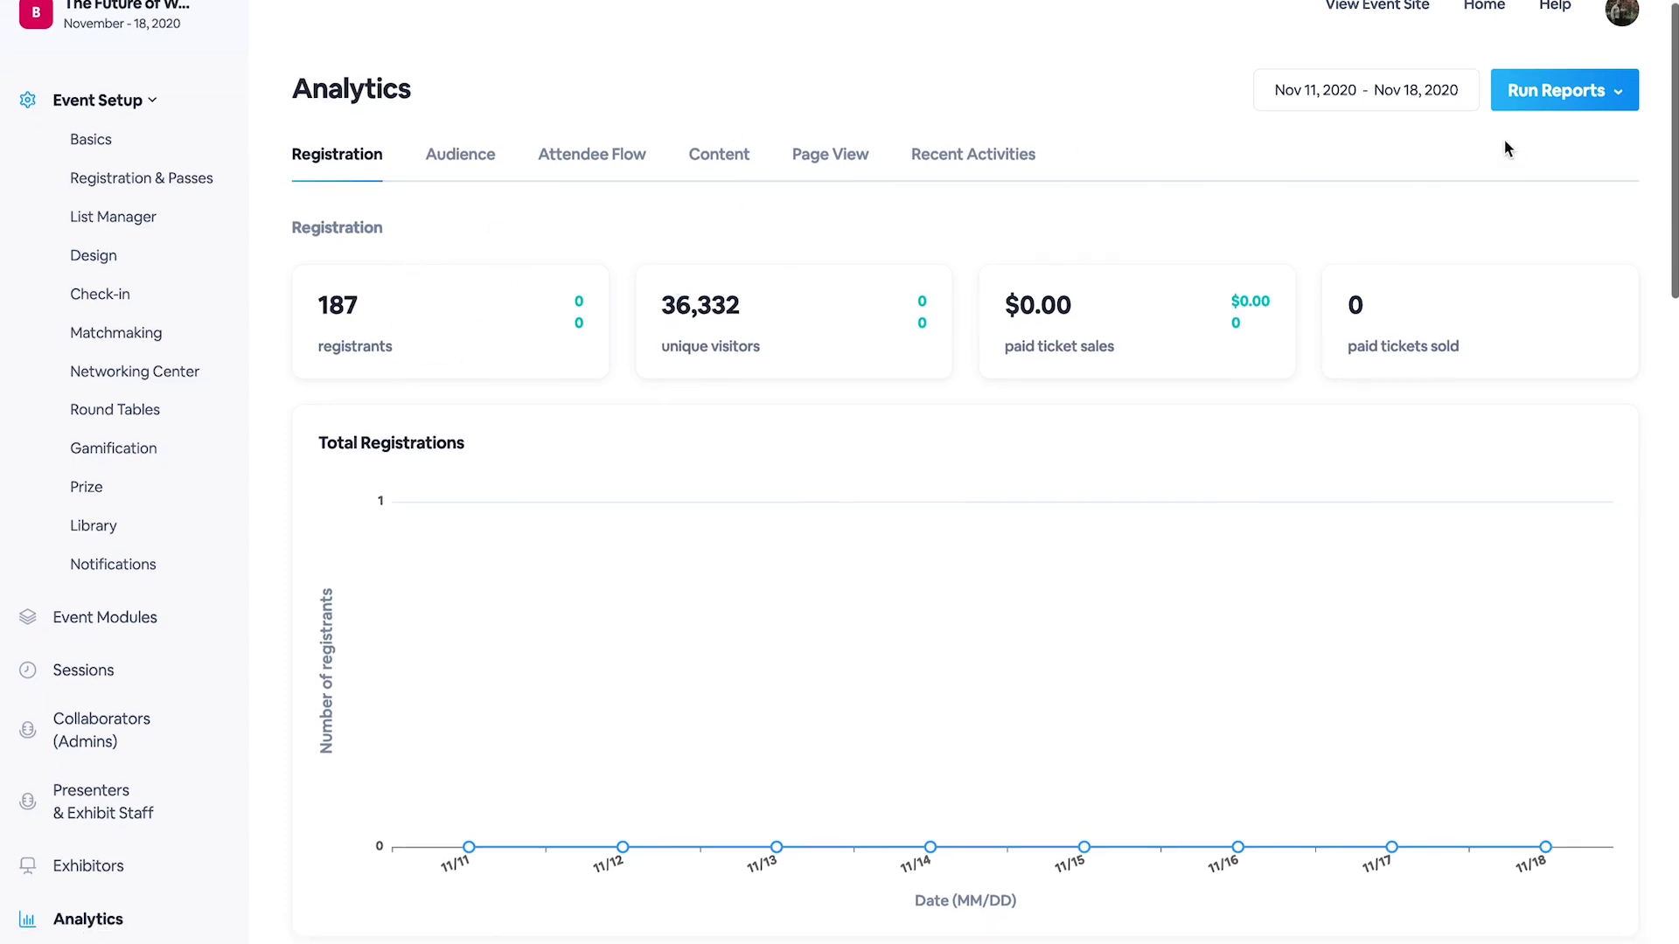
- Set the analytics range to Jan 21 – Feb 25, 2021 and create the Webinar Report XLS
{"action": "left_click", "coordinate": [1330, 96]}
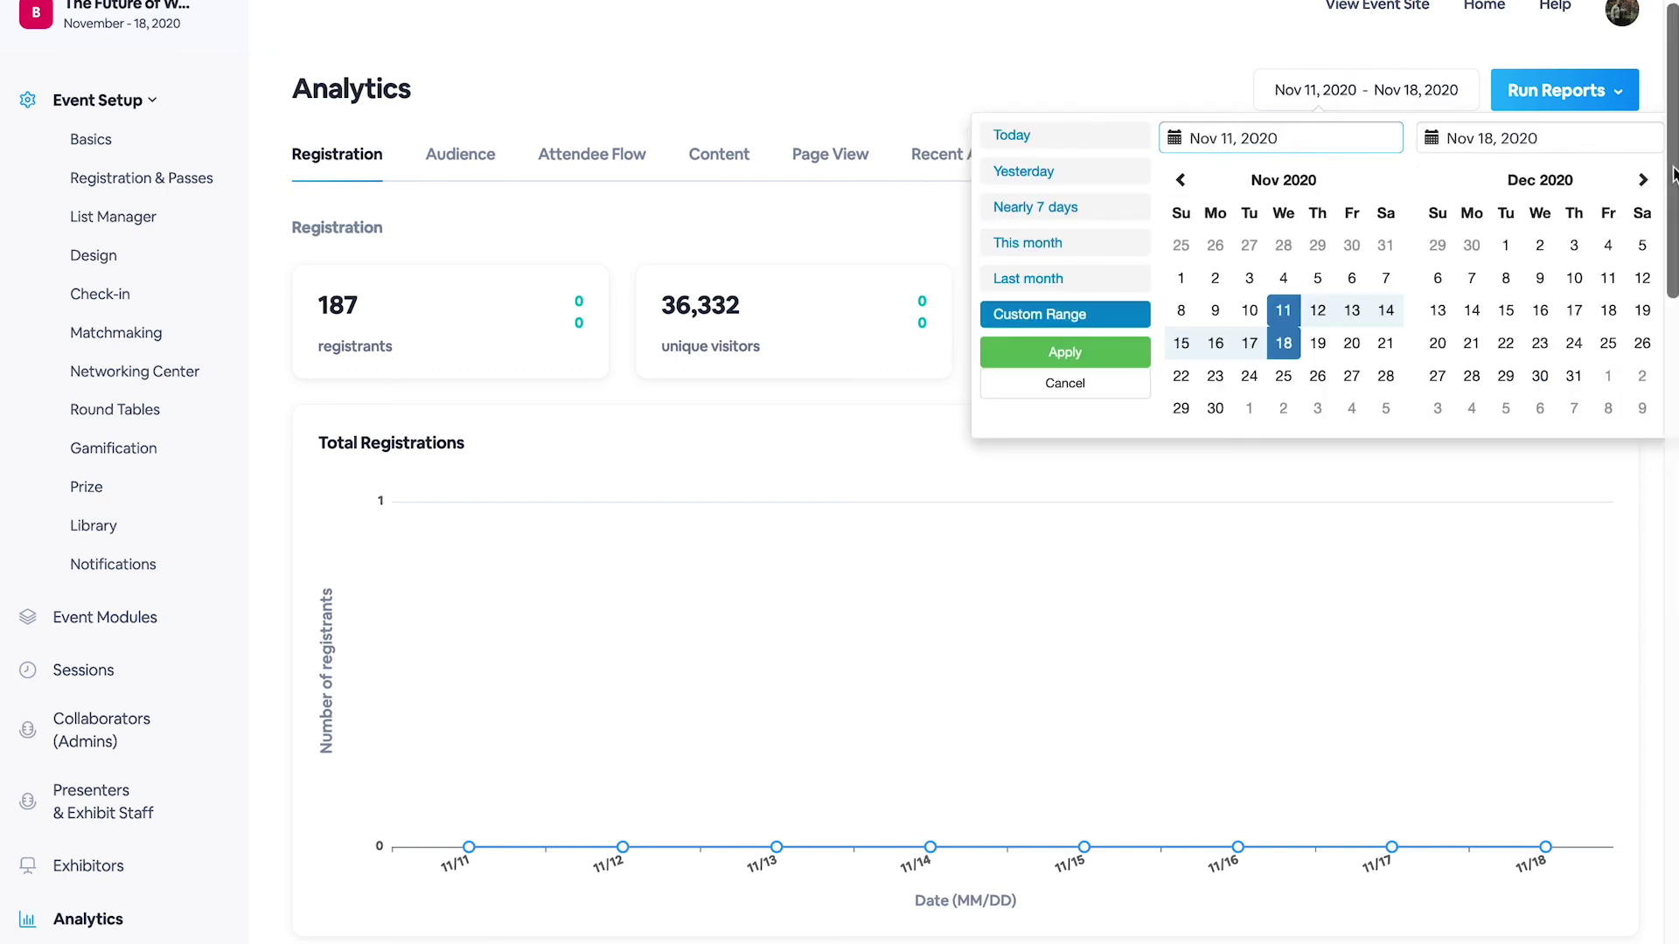
{"action": "left_click", "coordinate": [1642, 181]}
{"action": "left_click", "coordinate": [1643, 181]}
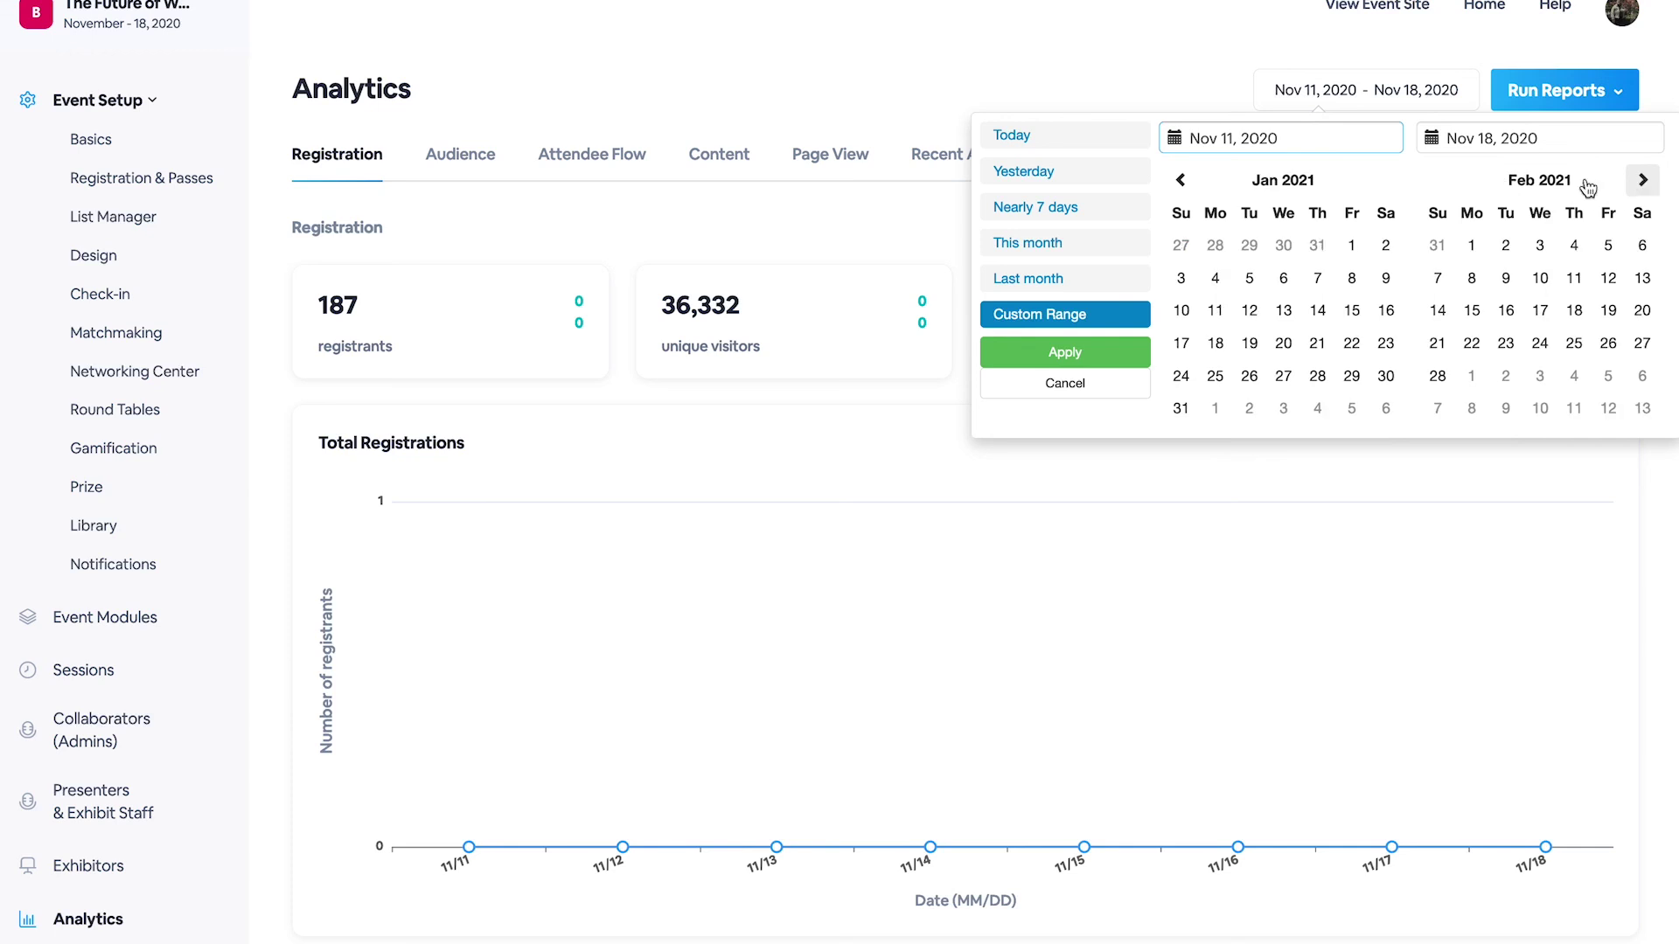
{"action": "left_click", "coordinate": [1316, 346]}
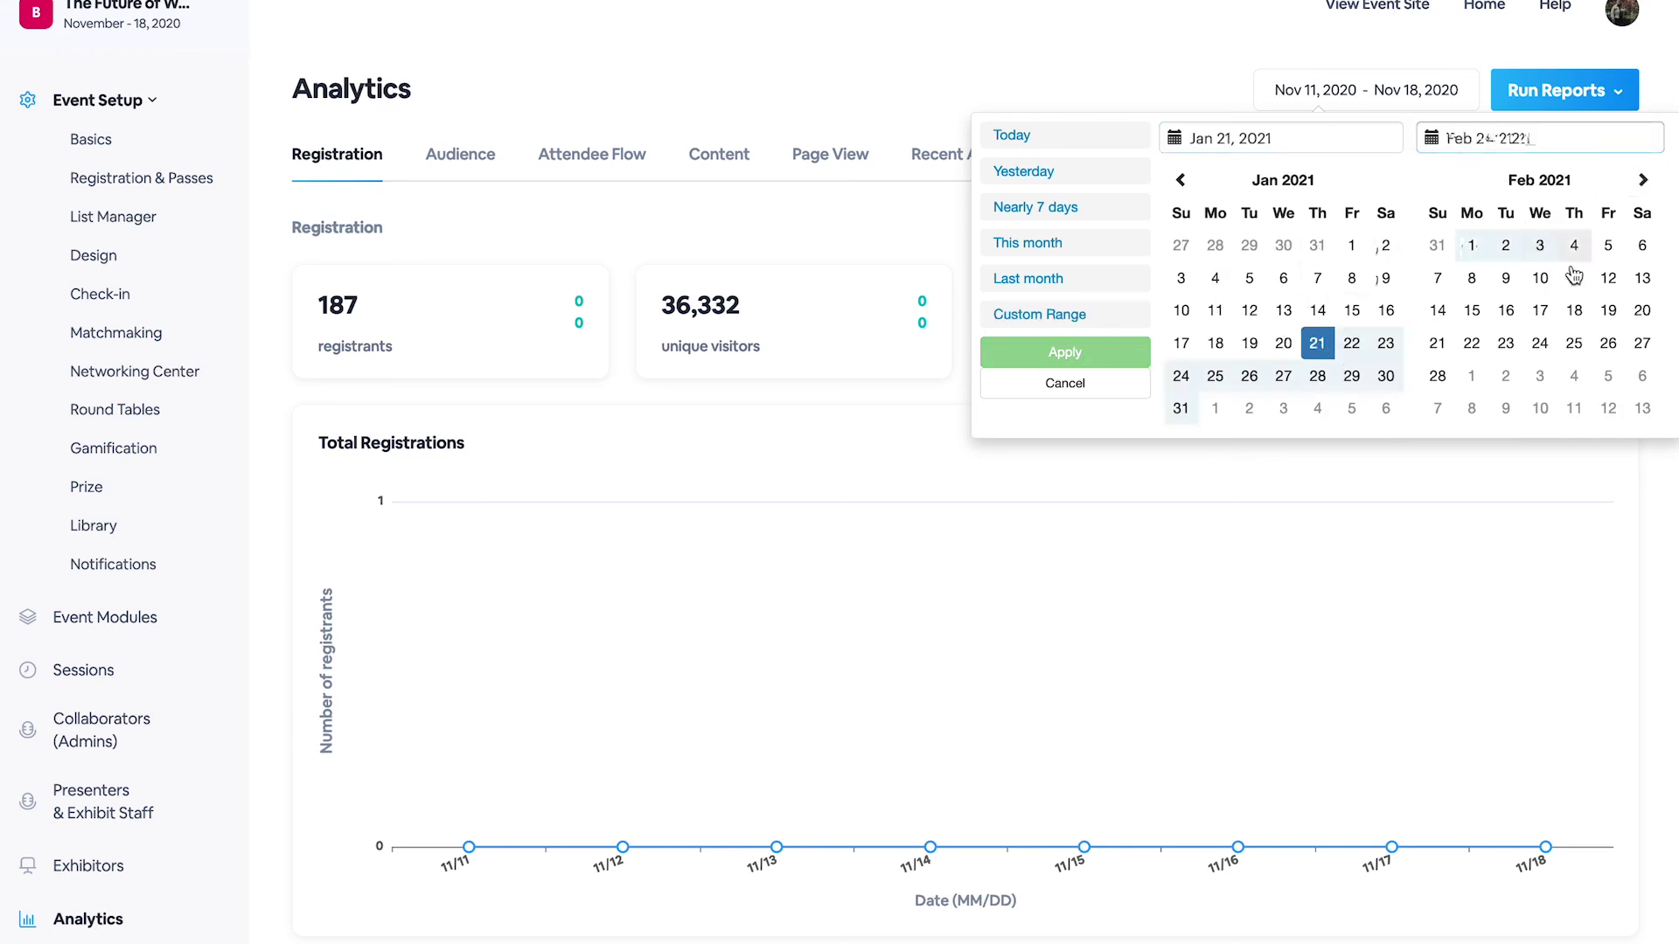
{"action": "left_click", "coordinate": [1577, 341]}
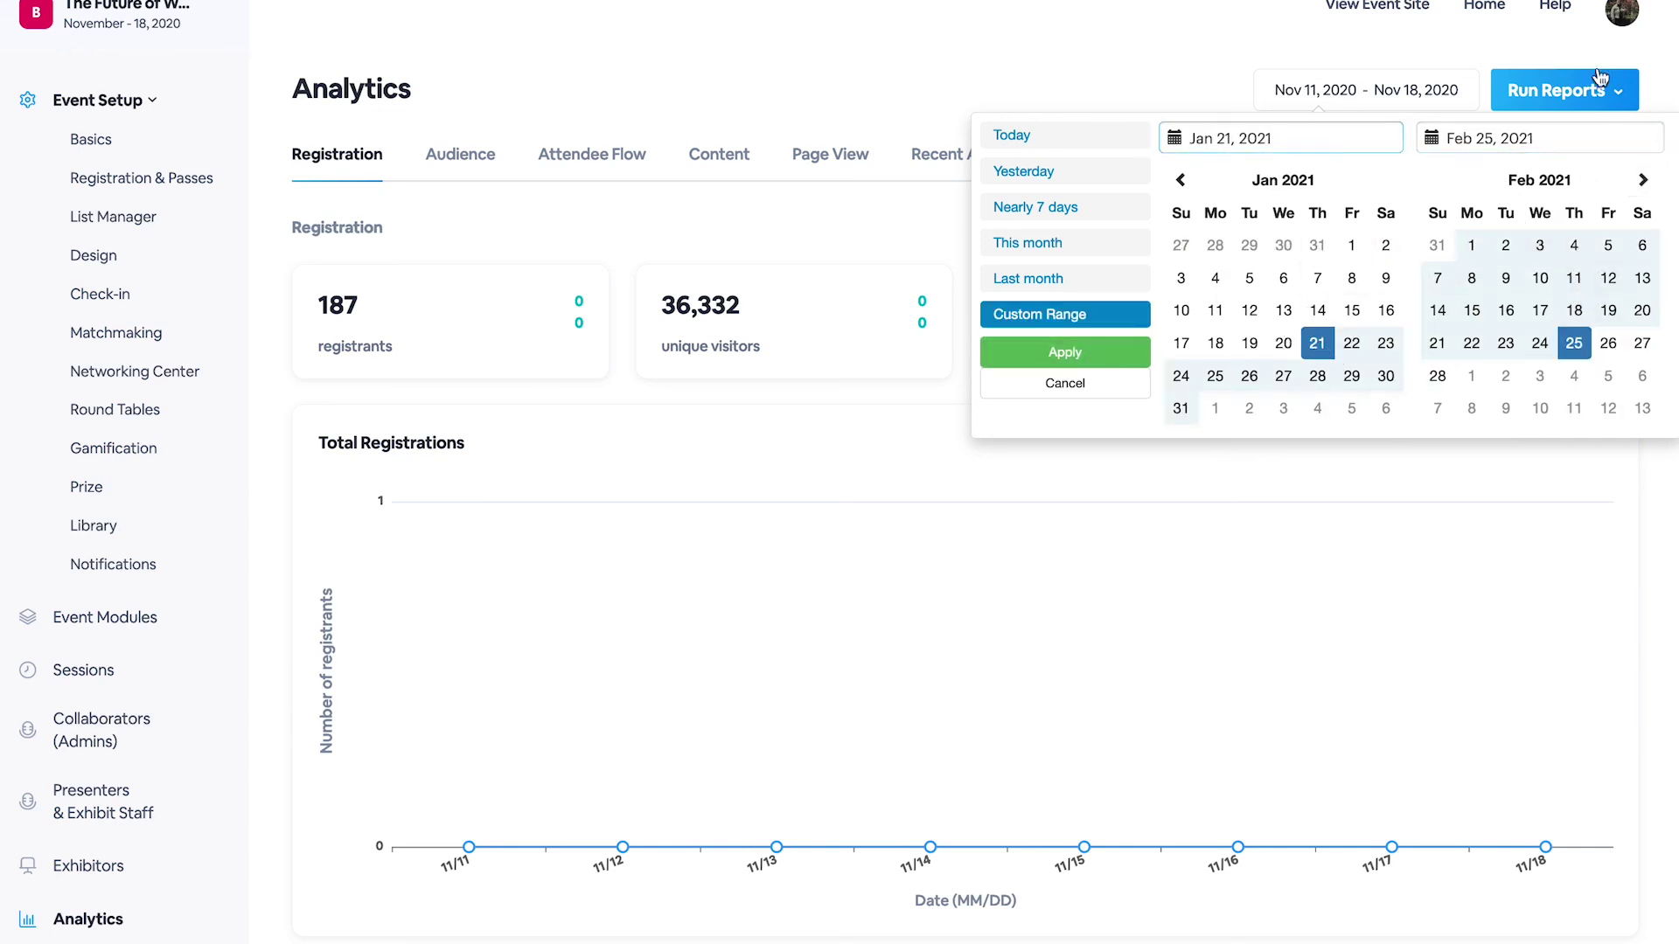
{"action": "left_click", "coordinate": [1557, 101]}
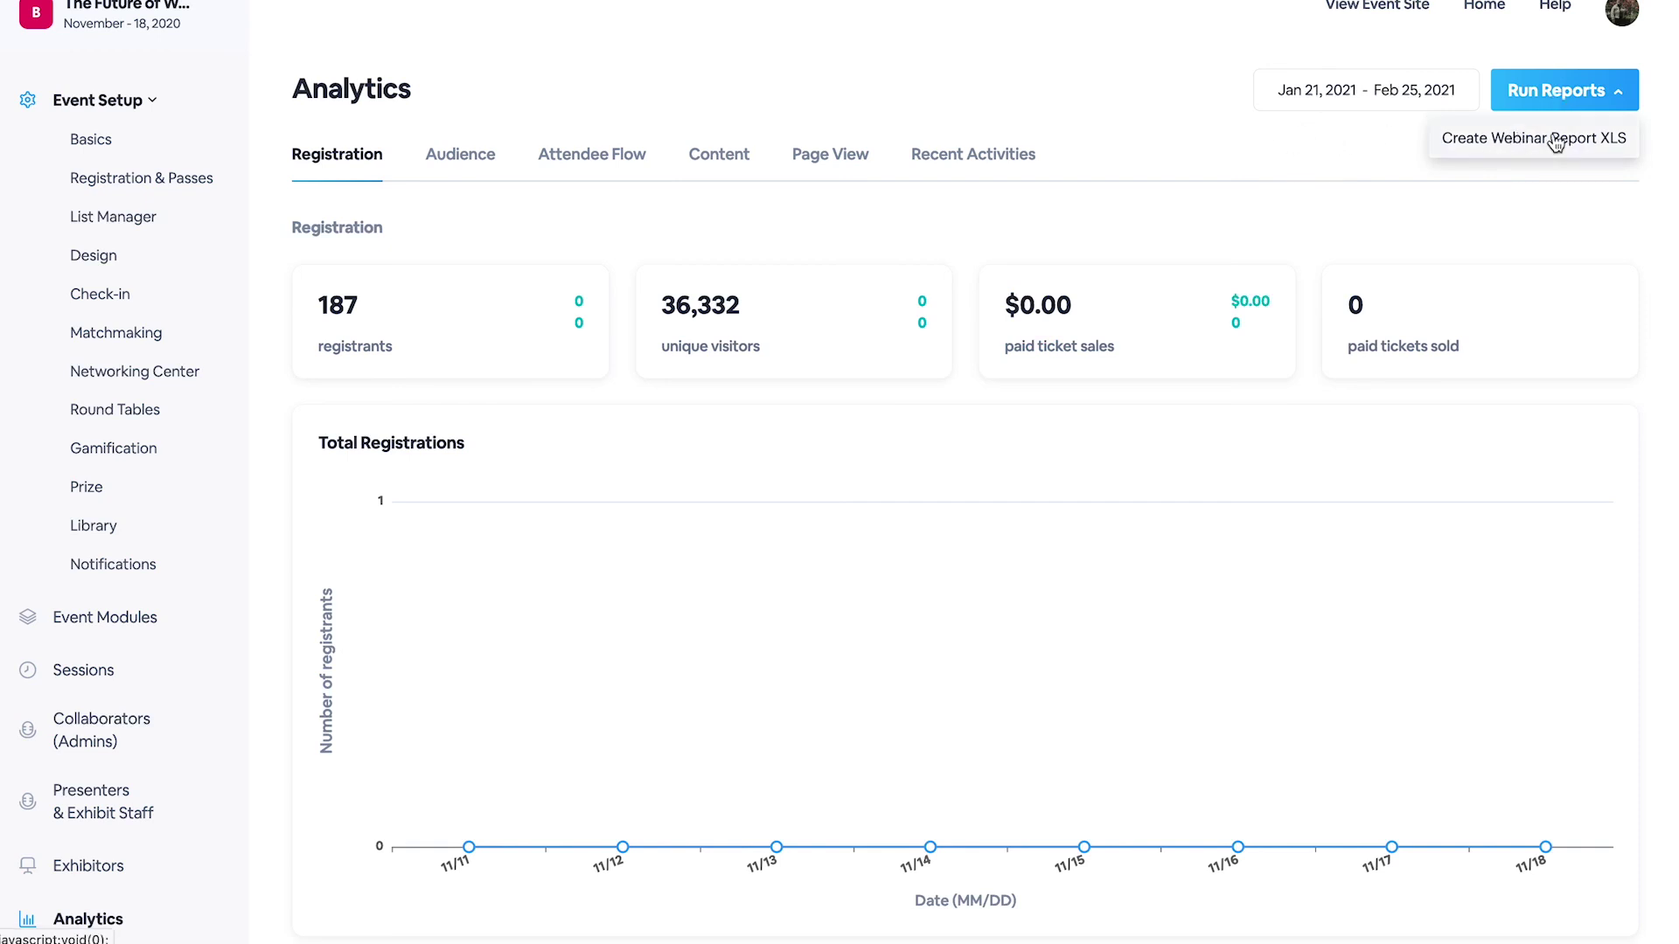
{"action": "left_click", "coordinate": [1586, 151]}
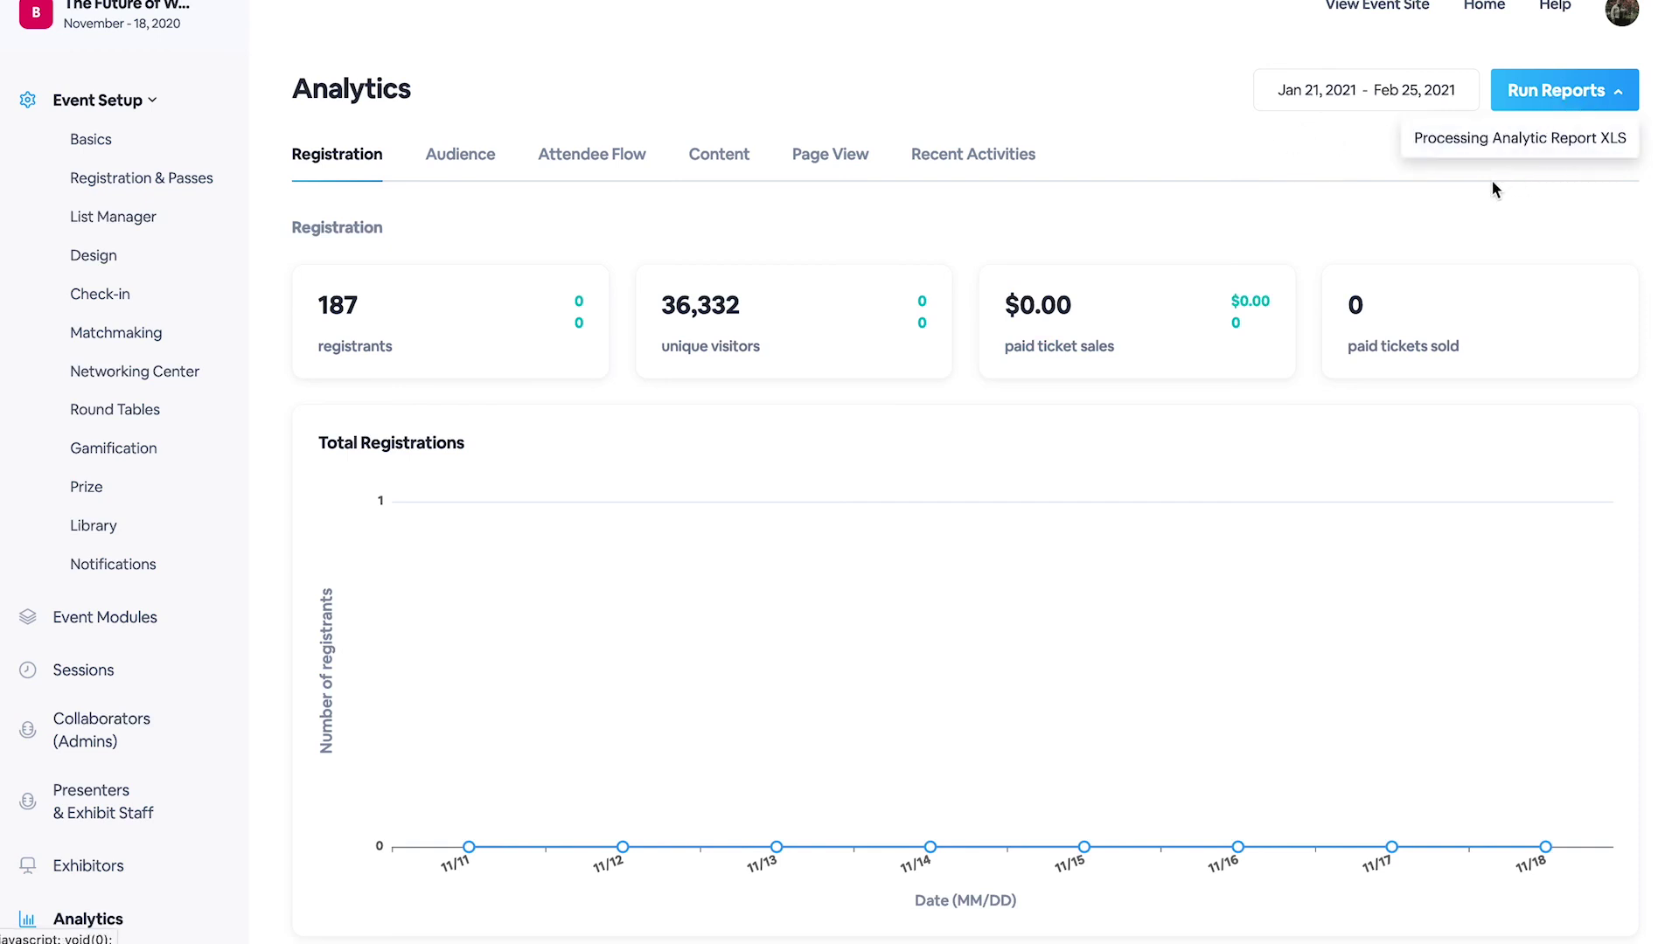